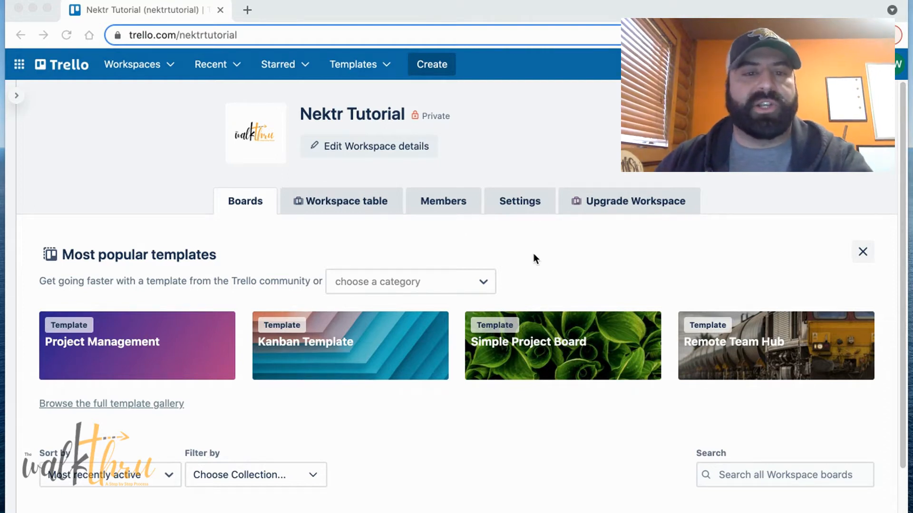
scroll(495, 369, "down", 3)
scroll(480, 363, "up", 3)
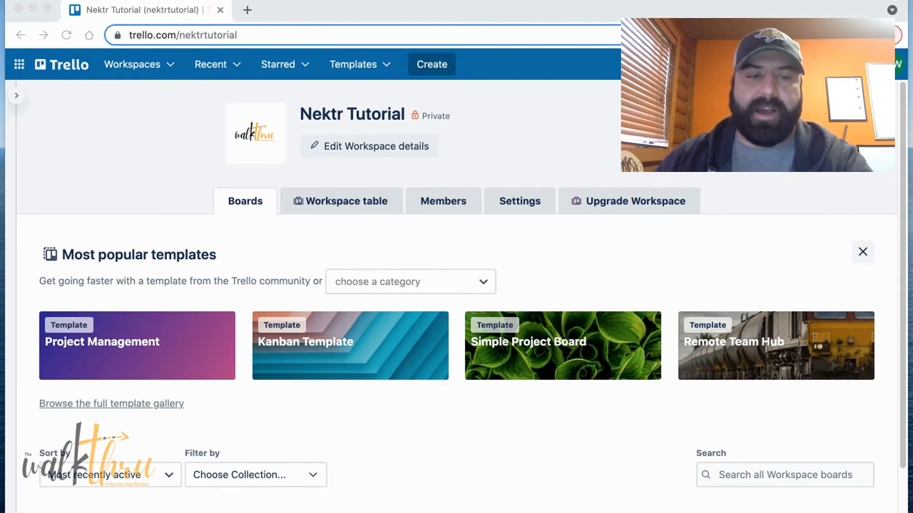
scroll(440, 488, "down", 2)
scroll(456, 428, "up", 2)
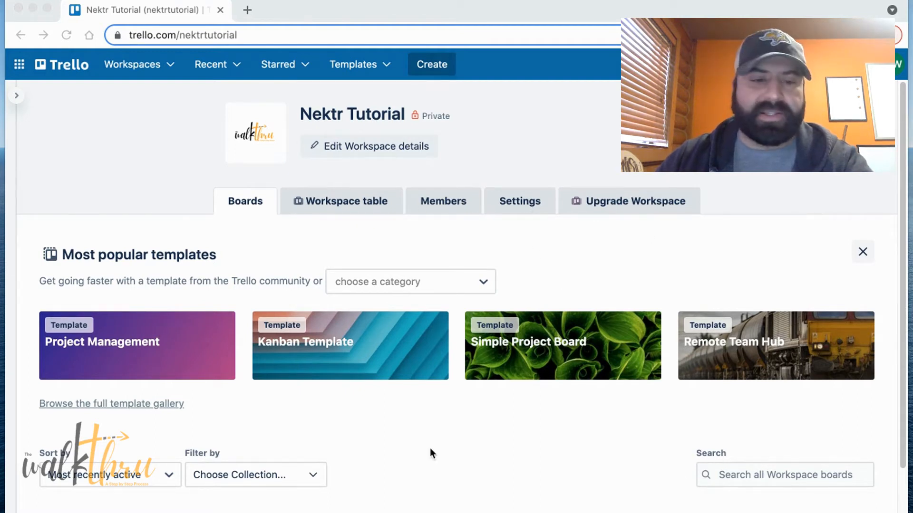
Start a new workspace-visible board in the Nektr Tutorial workspace and title it "Social Media".
scroll(430, 449, "down", 3)
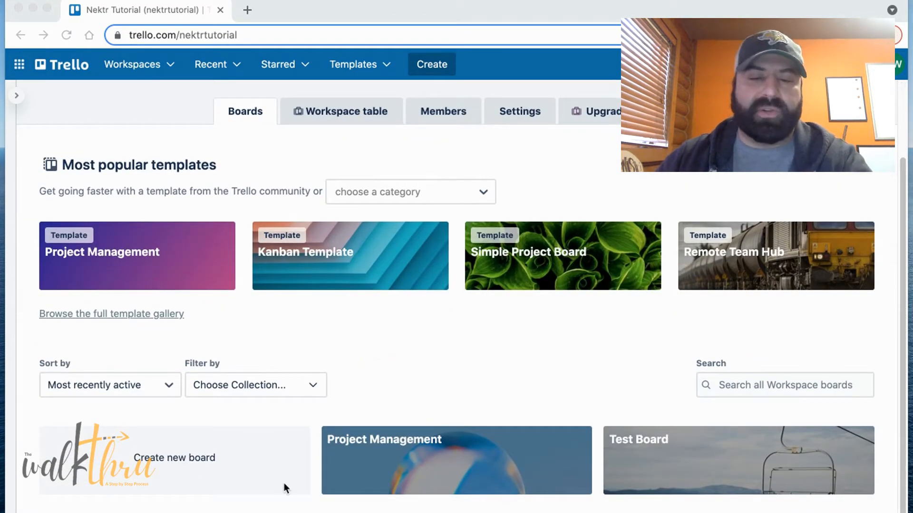
left_click(181, 459)
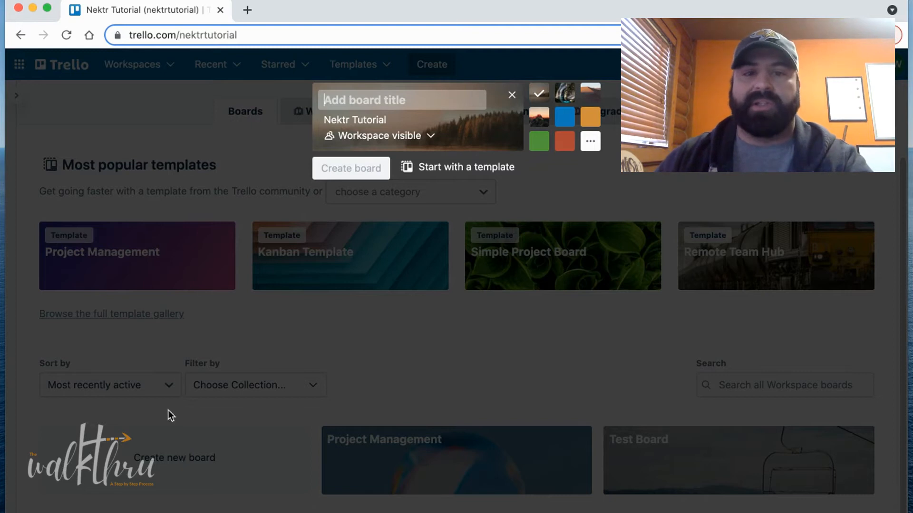
left_click(433, 137)
left_click(434, 136)
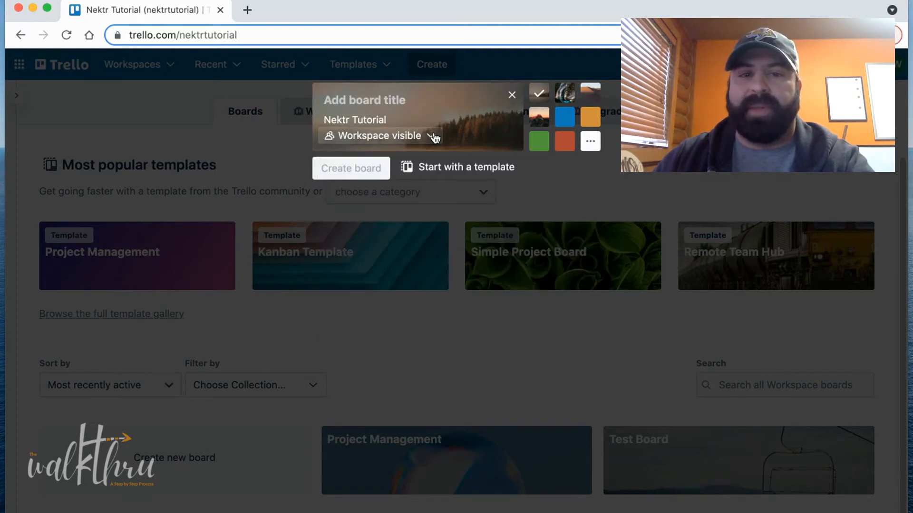
left_click(431, 138)
left_click(430, 138)
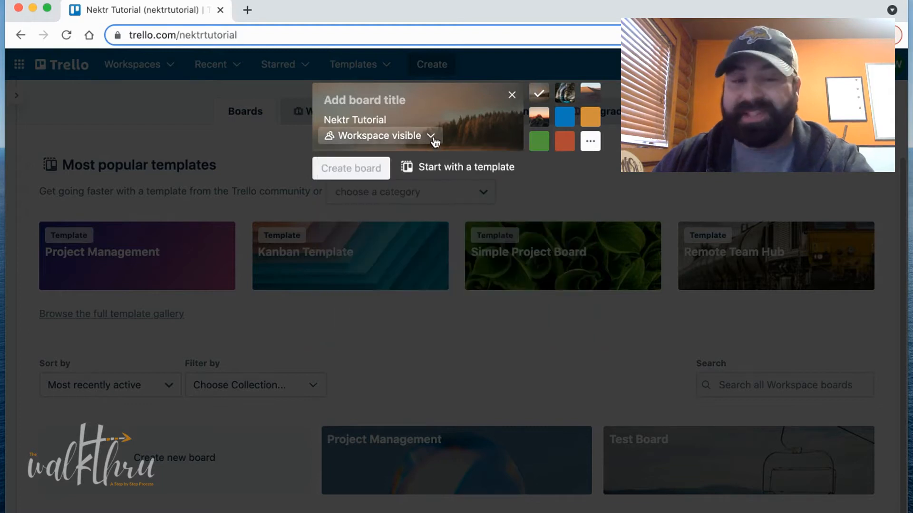
left_click(391, 101)
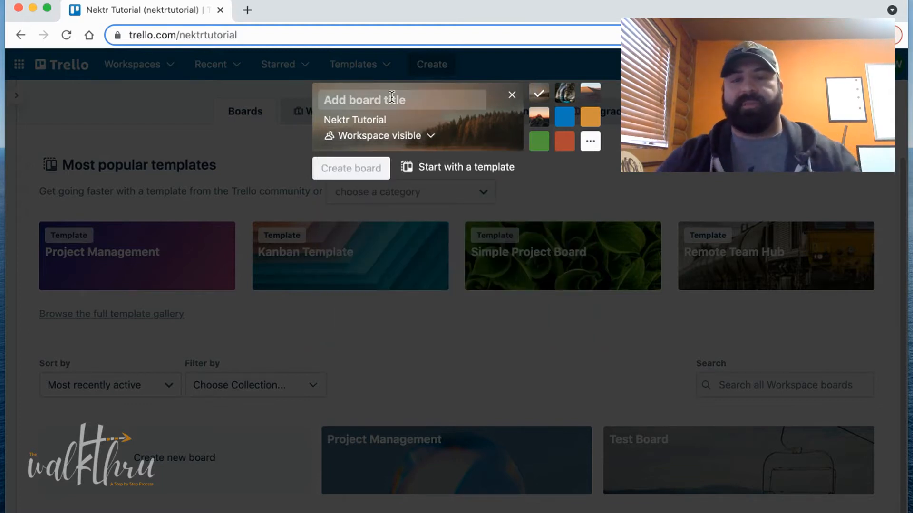
type("Soci")
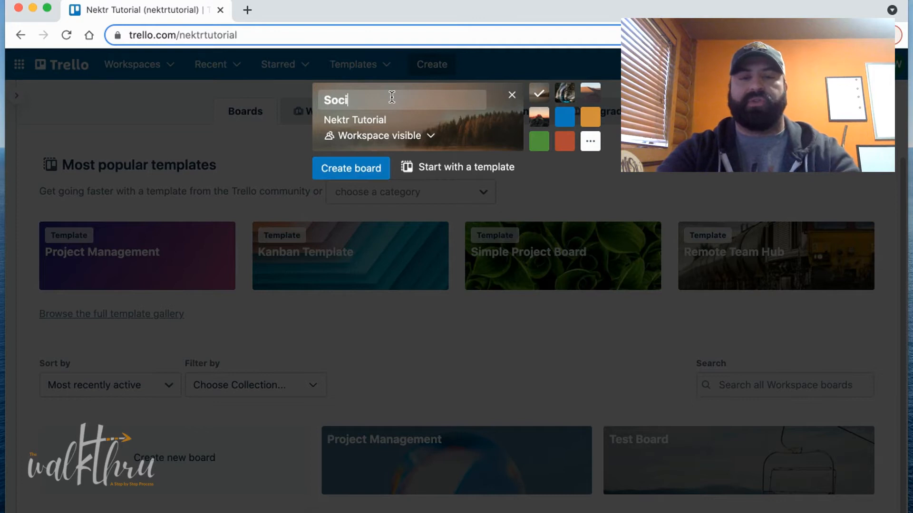
type("al Media")
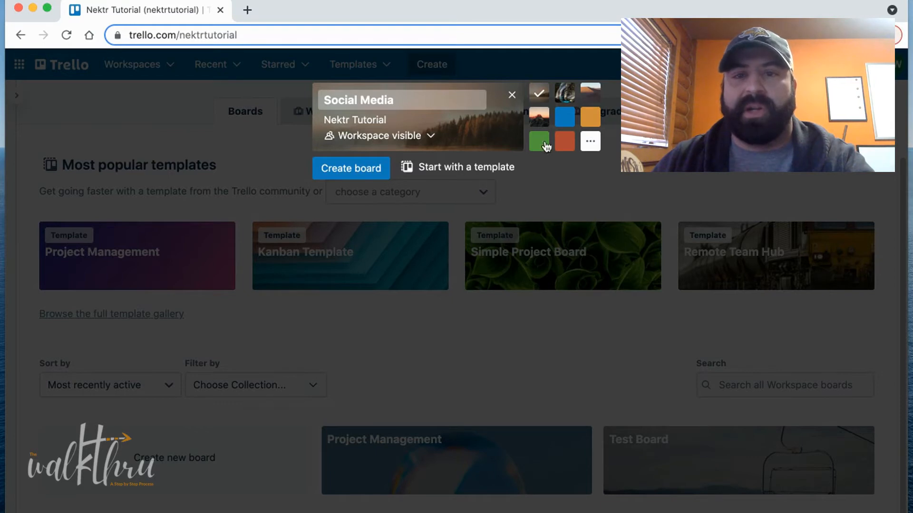
Choose the orange background for the Social Media board and create the board.
left_click(590, 124)
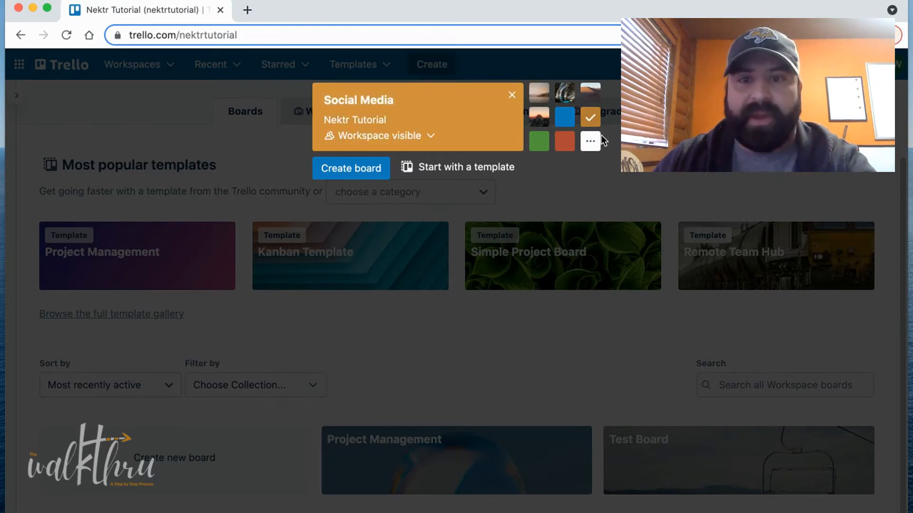
left_click(590, 142)
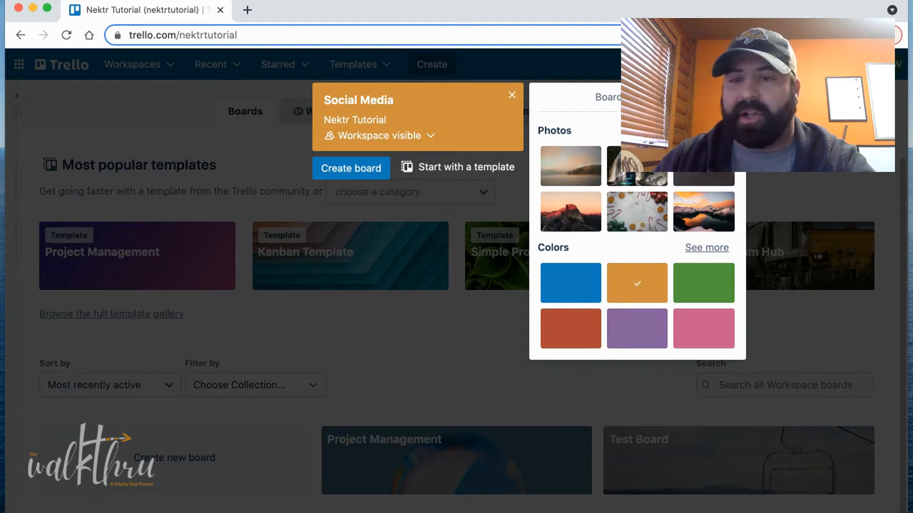
left_click(733, 97)
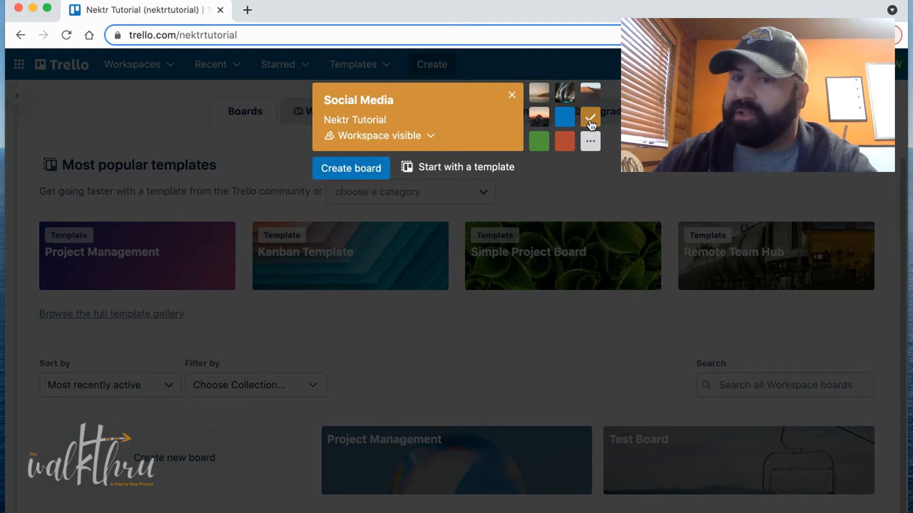
left_click(369, 169)
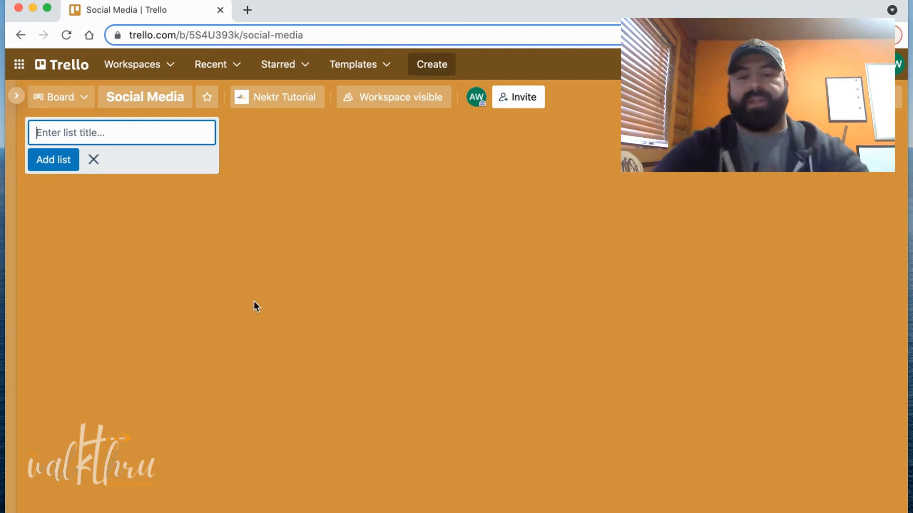
Add a list titled "Overview" to the board and create a "Hashtags" card in it.
type("Overview")
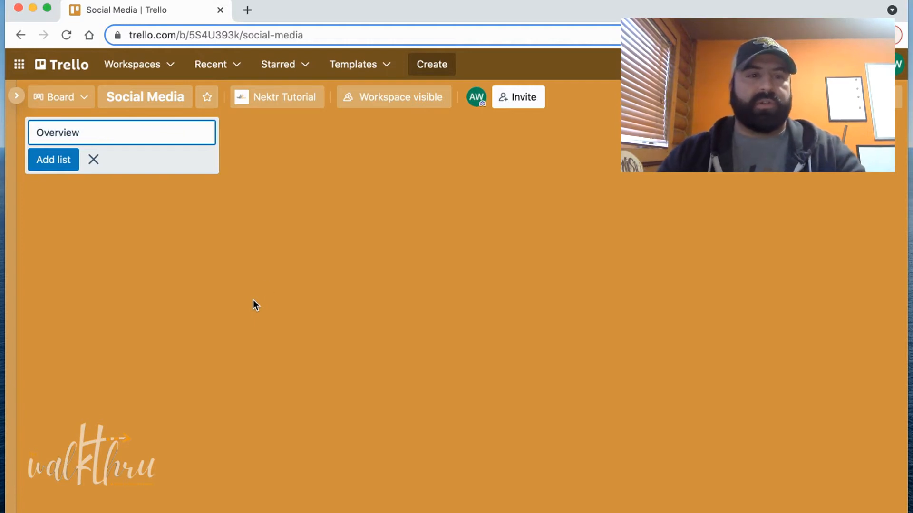
left_click(55, 161)
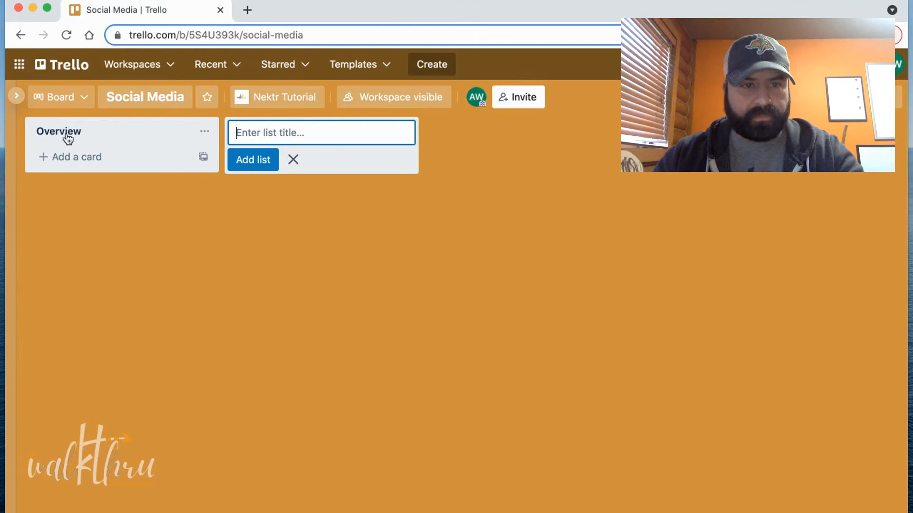
left_click(81, 161)
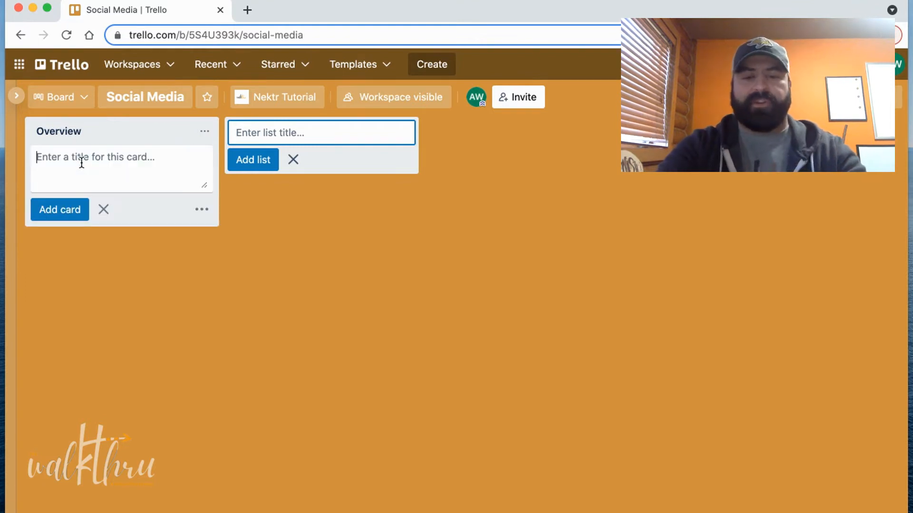
type("Hashtags")
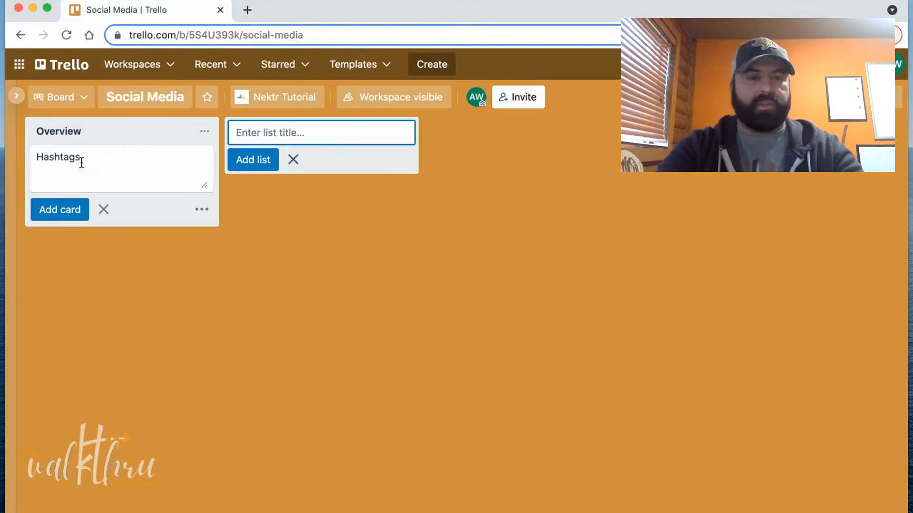
left_click(62, 221)
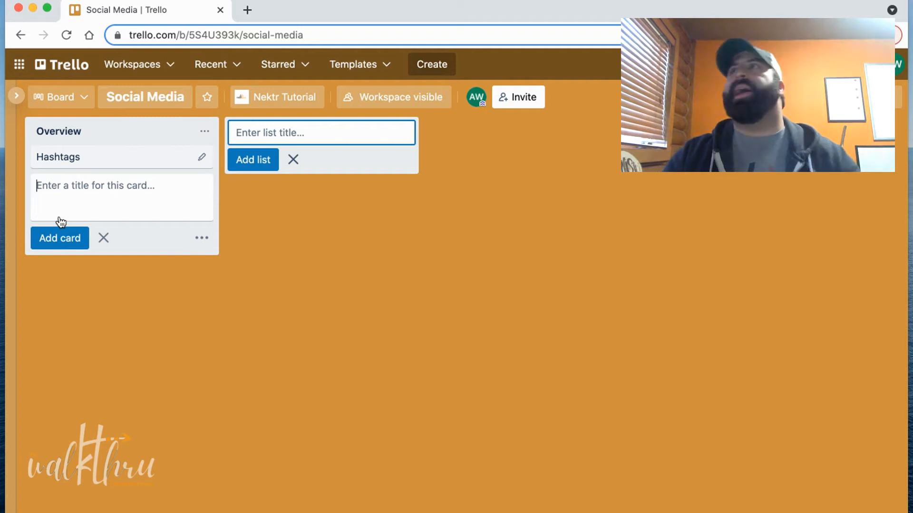
Add the cards "Event Calendar", "Important Team Messages" and "Miscellaneous" to the Overview list.
type("Event ")
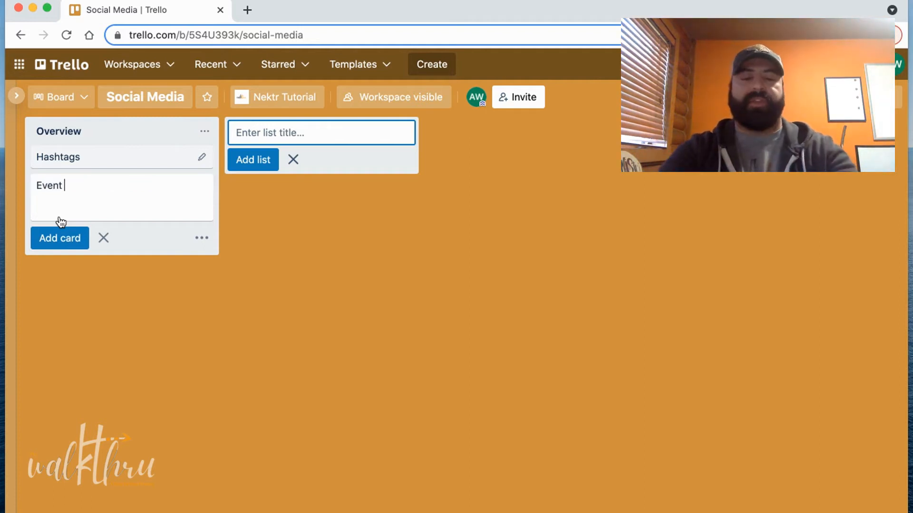
type("Calendar")
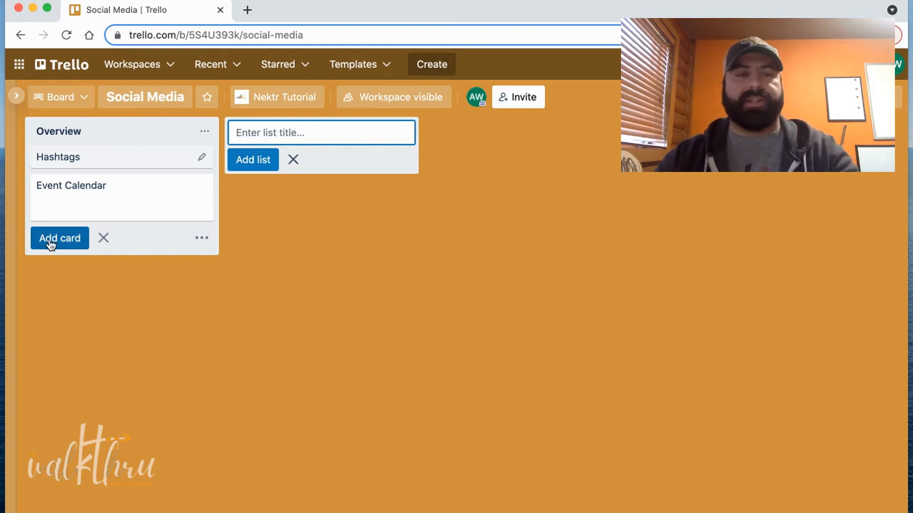
left_click(51, 243)
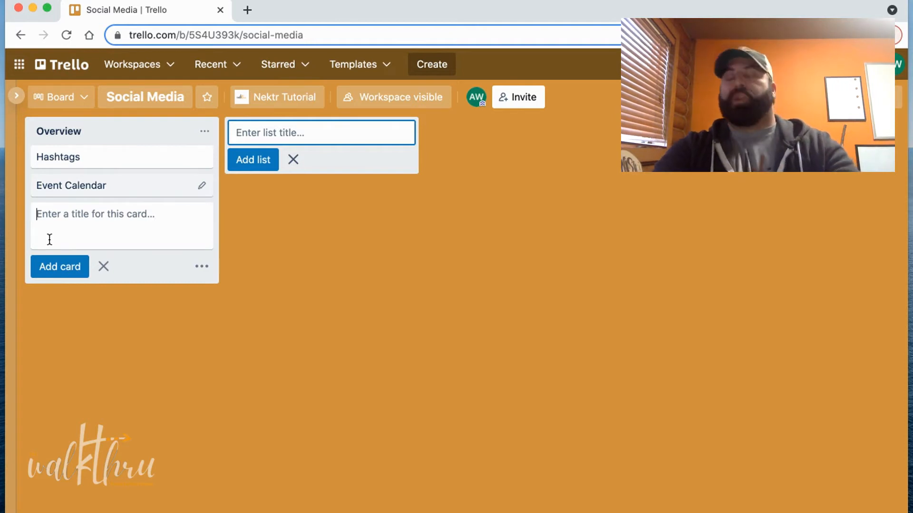
type("Important Team Messages")
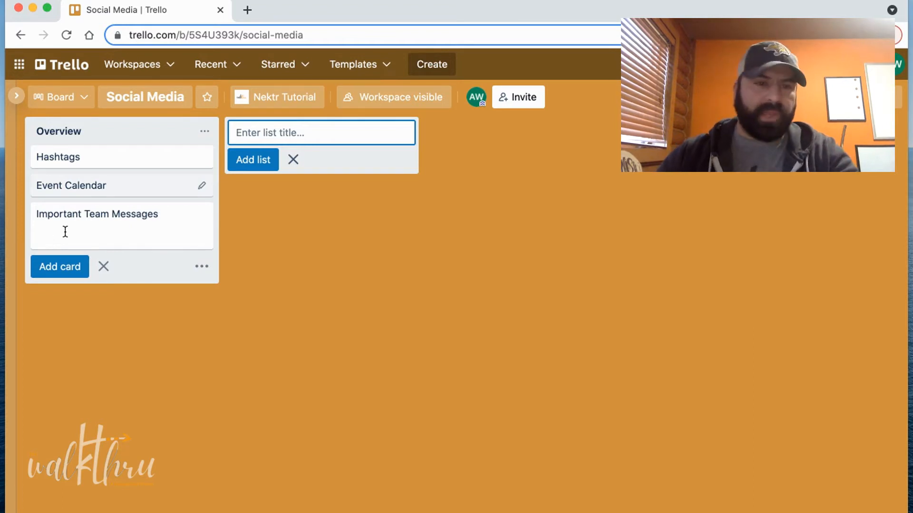
left_click(49, 269)
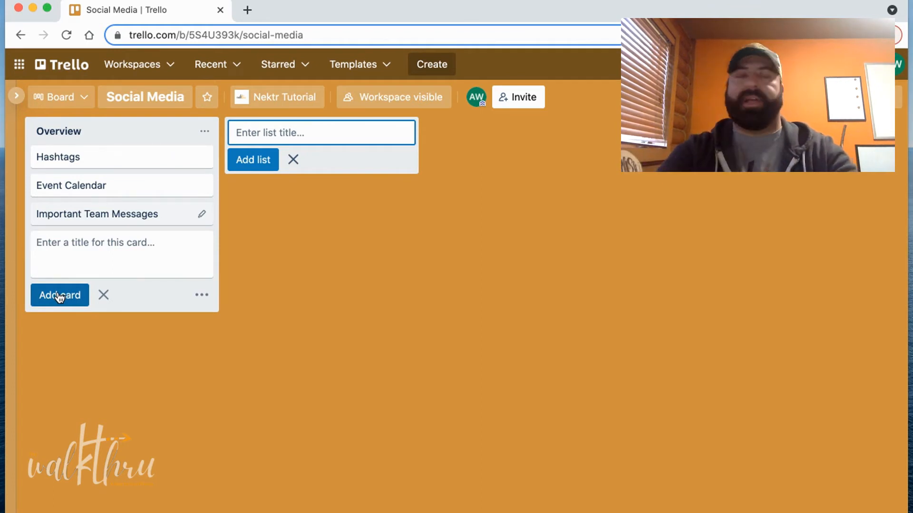
type("Misce")
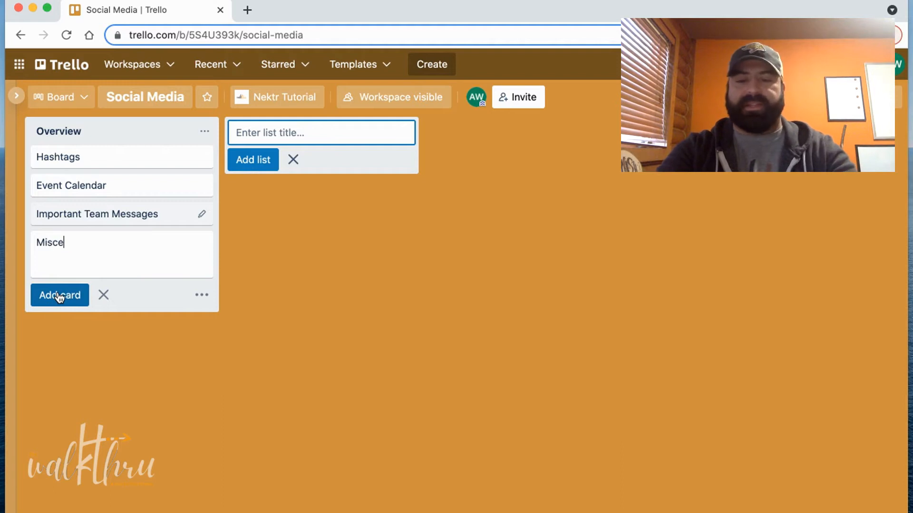
type("llaneous")
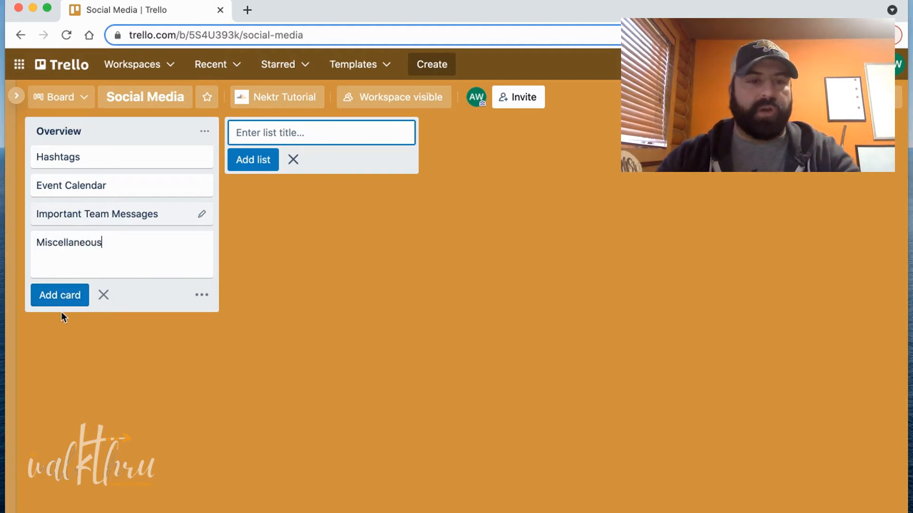
left_click(61, 312)
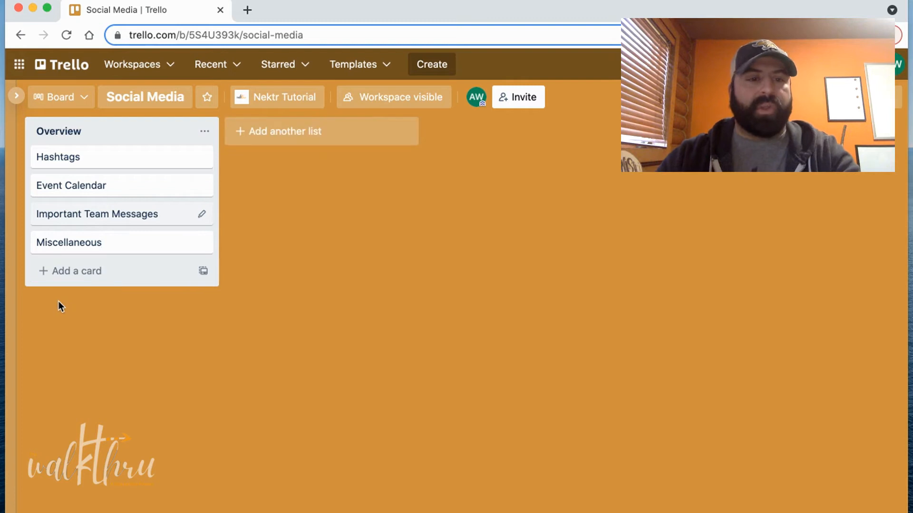
Open the Hashtags card and save the description "#product #sale #christmas" on it.
left_click(79, 159)
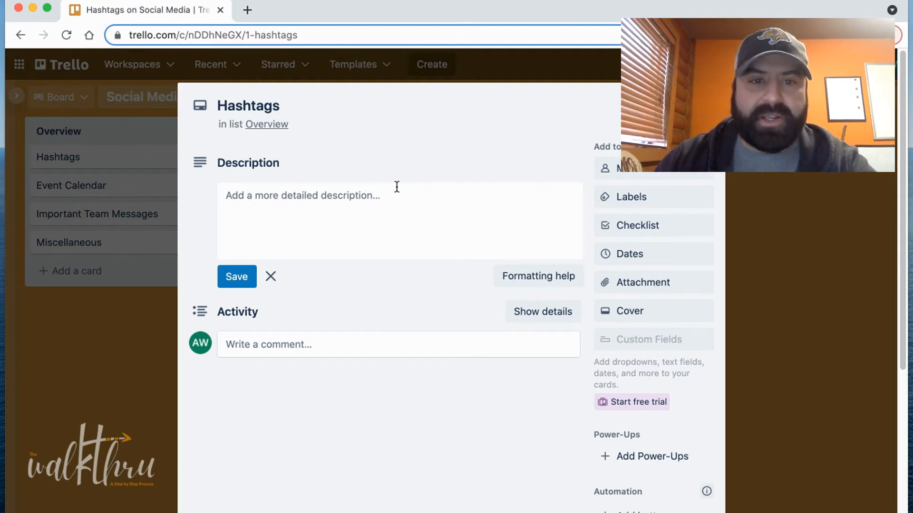
left_click(354, 199)
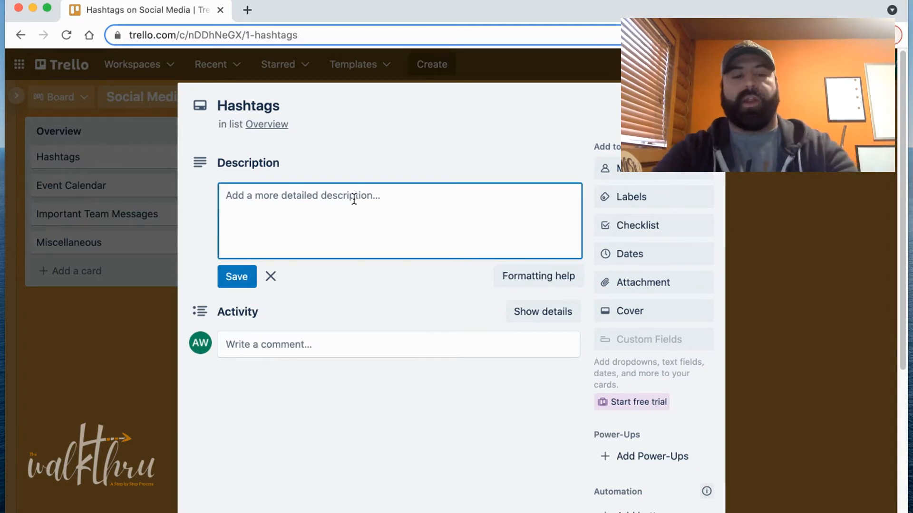
type("#")
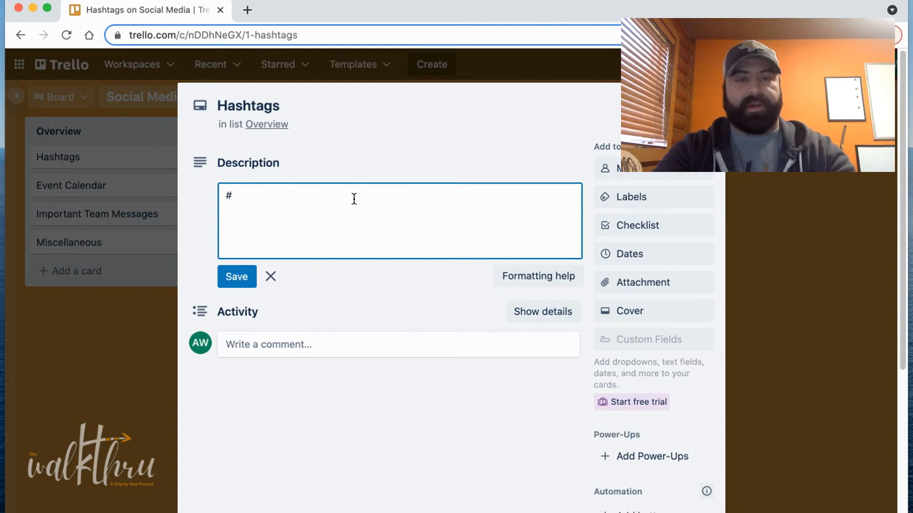
type("porduc")
type("oduc")
type("t #sale")
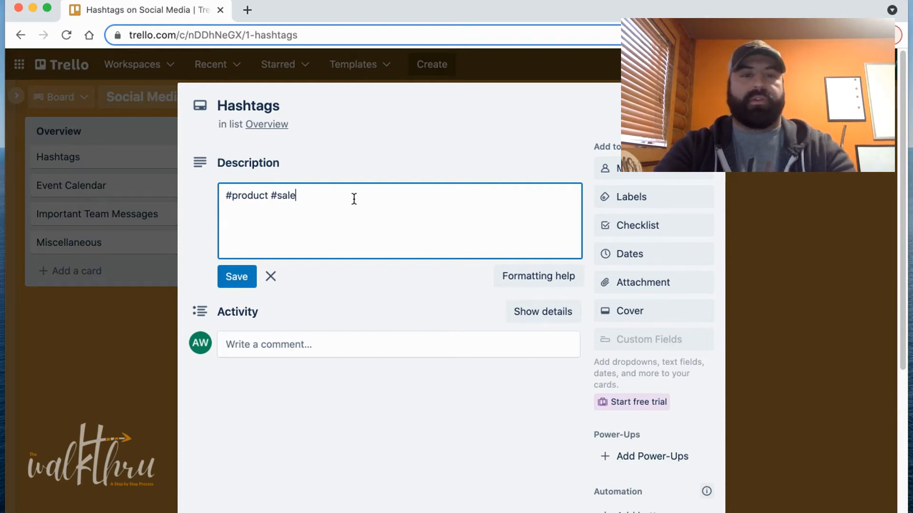
type("s #christmas")
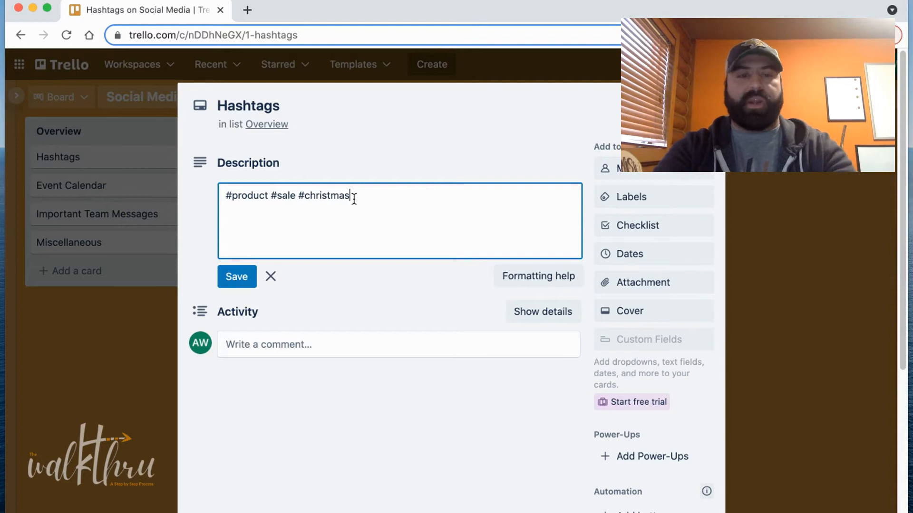
left_click(238, 281)
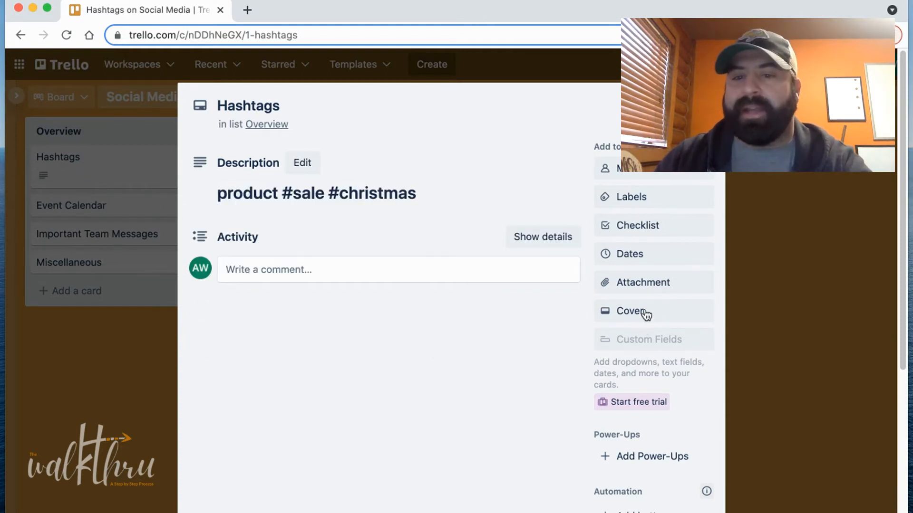
View the attachment options of the Hashtags card and assign the listed board member to the card.
left_click(646, 295)
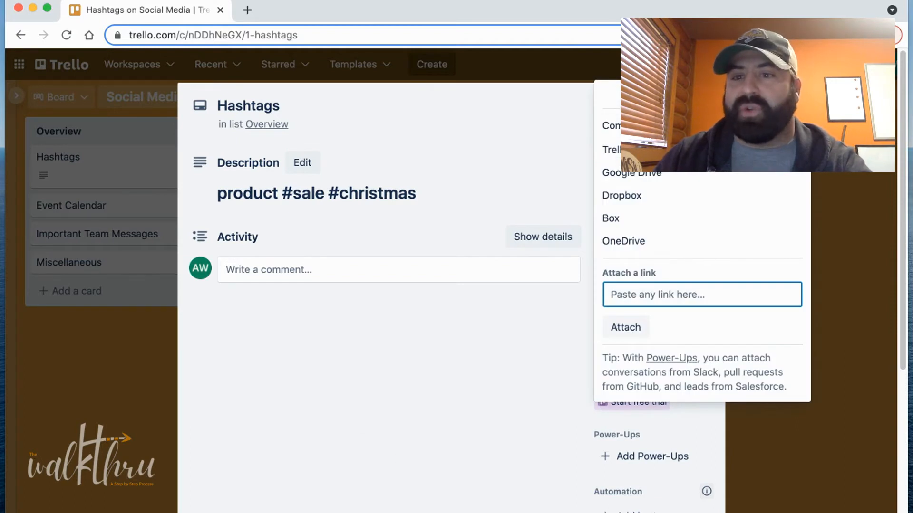
key("Escape")
left_click(646, 172)
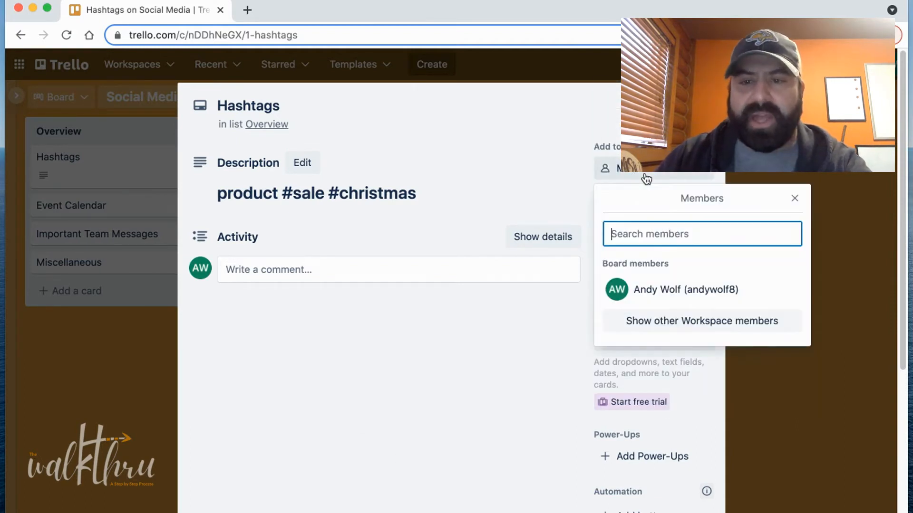
left_click(665, 294)
left_click(518, 105)
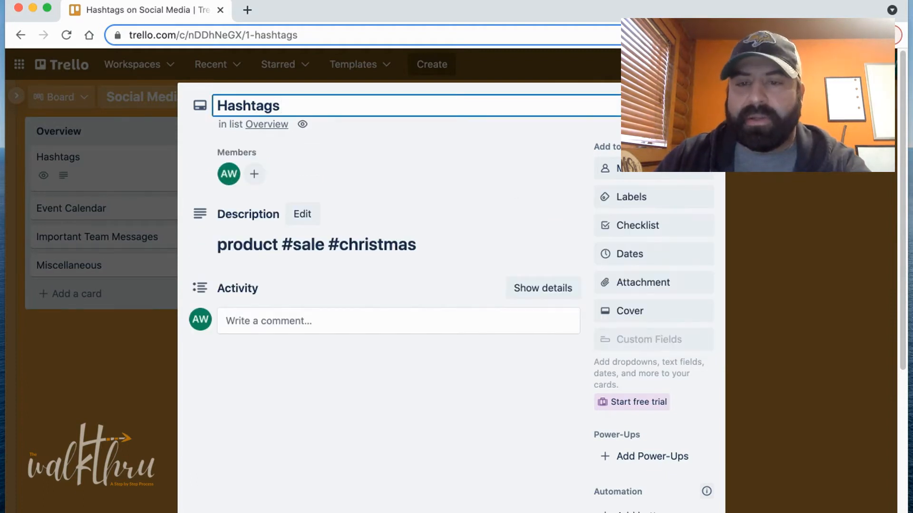
Apply the yellow label to the Hashtags card, name that label "Hashtags" and close the card.
left_click(506, 200)
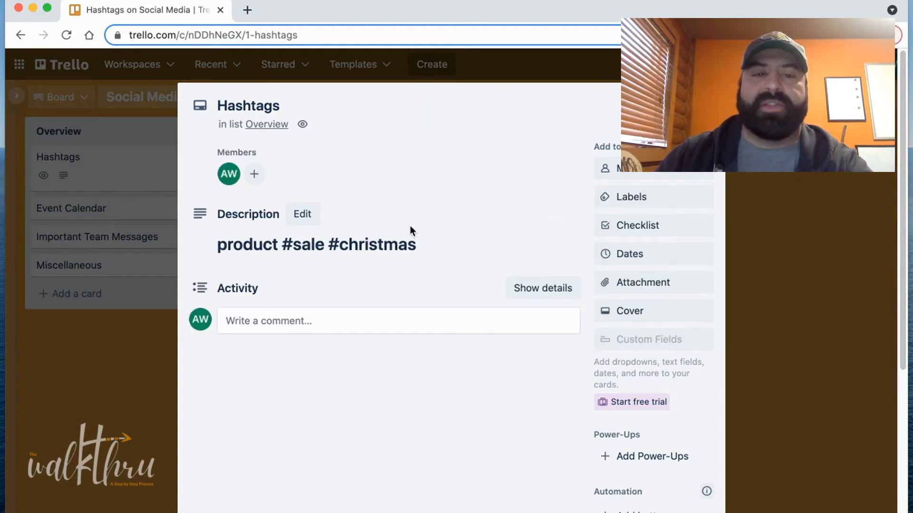
left_click(650, 200)
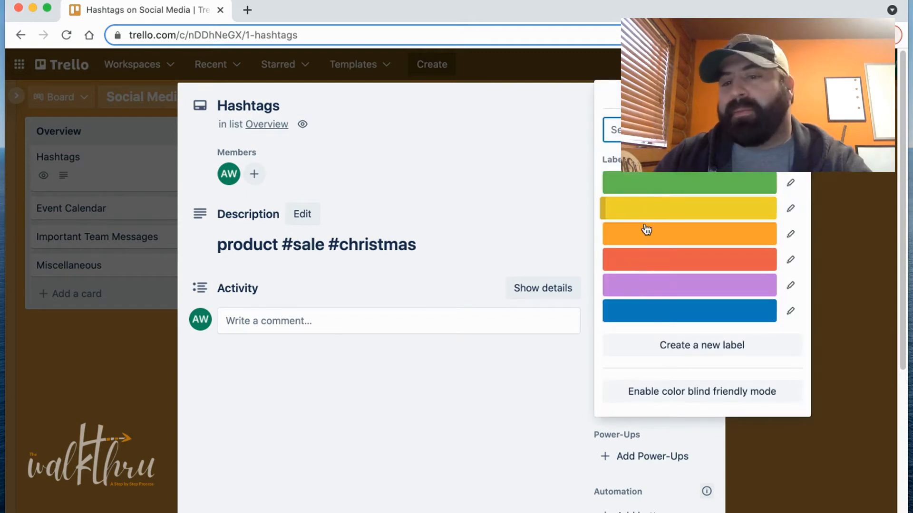
left_click(731, 217)
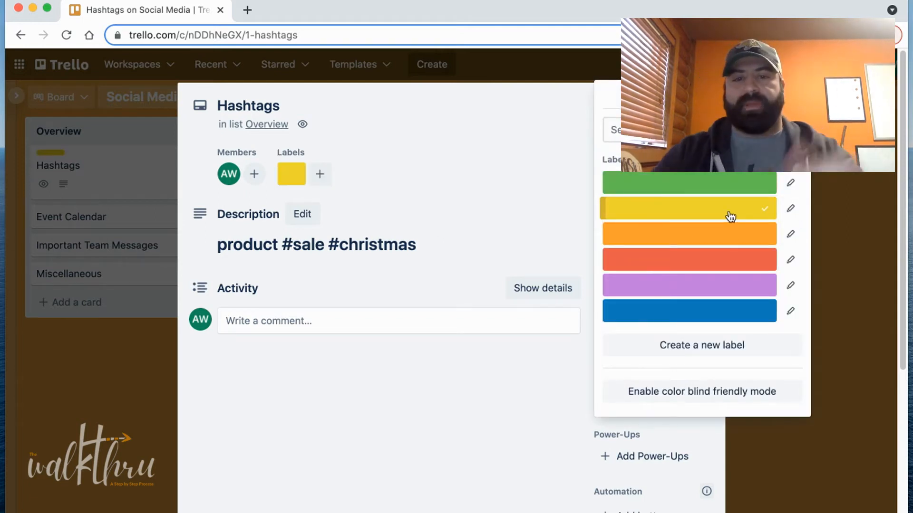
left_click(790, 209)
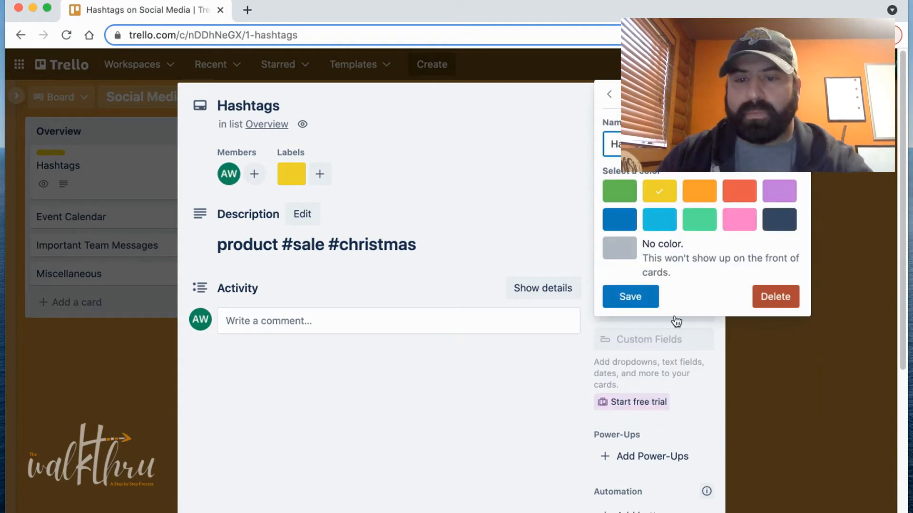
left_click(619, 302)
left_click(799, 95)
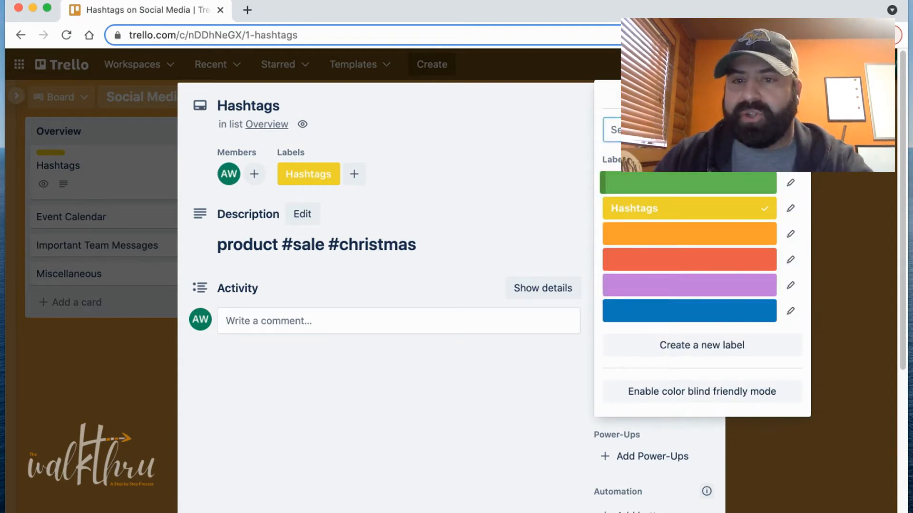
key("Escape")
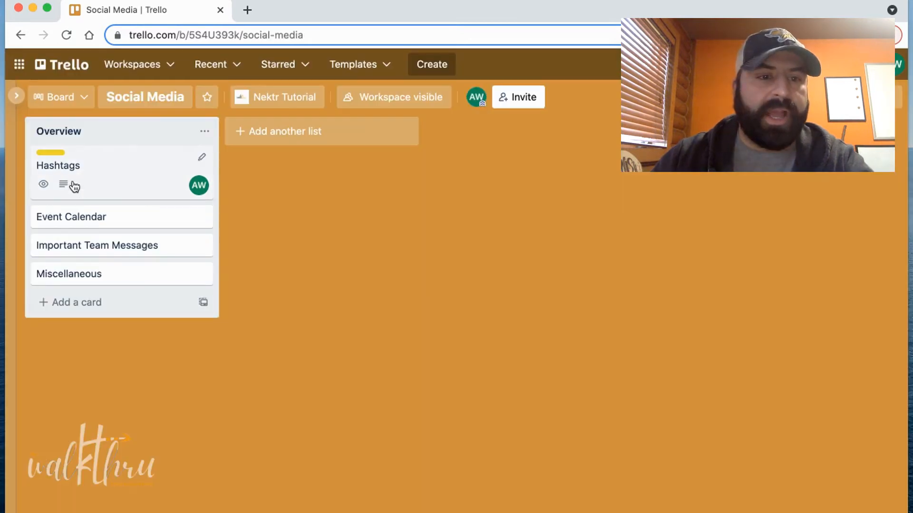
View the Event Calendar card and assign the listed board member to the Important Team Messages card.
left_click(90, 211)
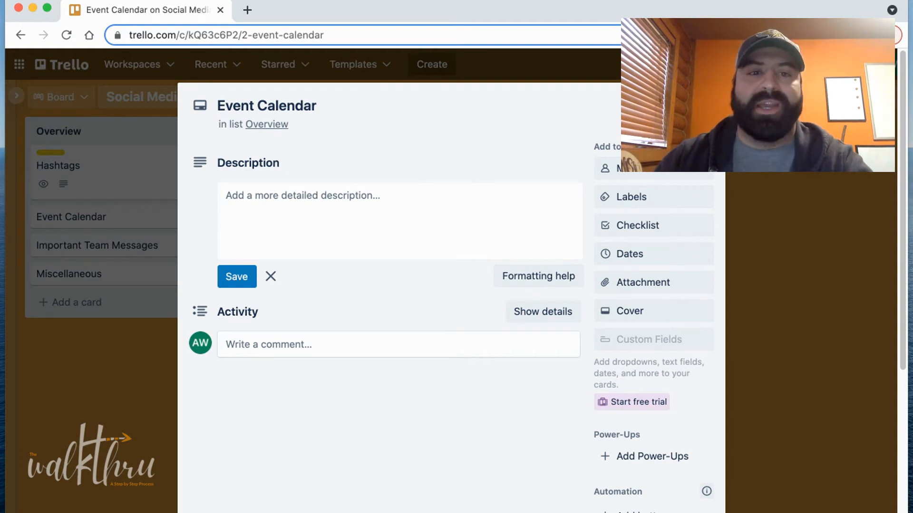
left_click(709, 99)
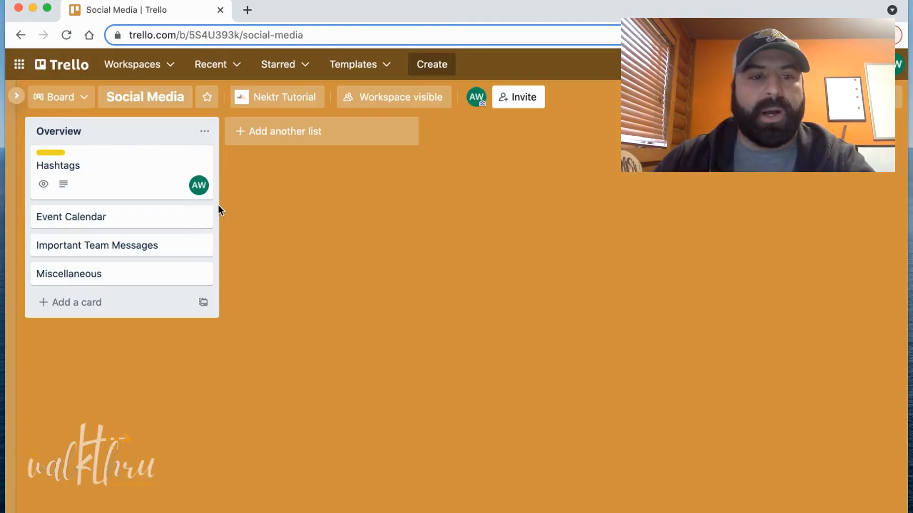
left_click(132, 246)
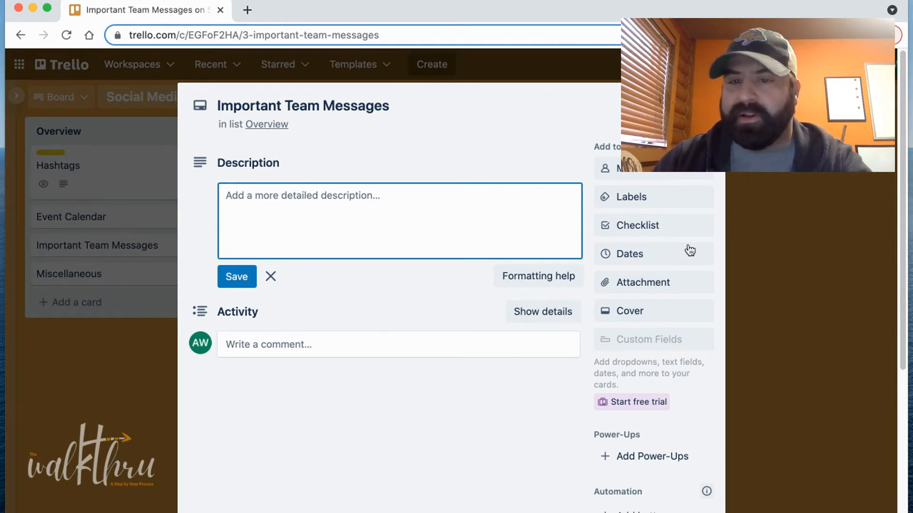
left_click(670, 176)
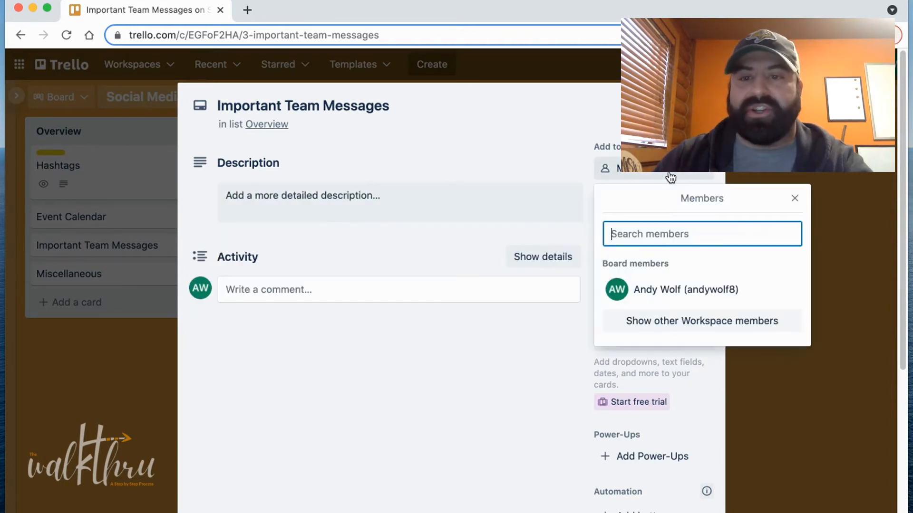
left_click(661, 293)
left_click(546, 361)
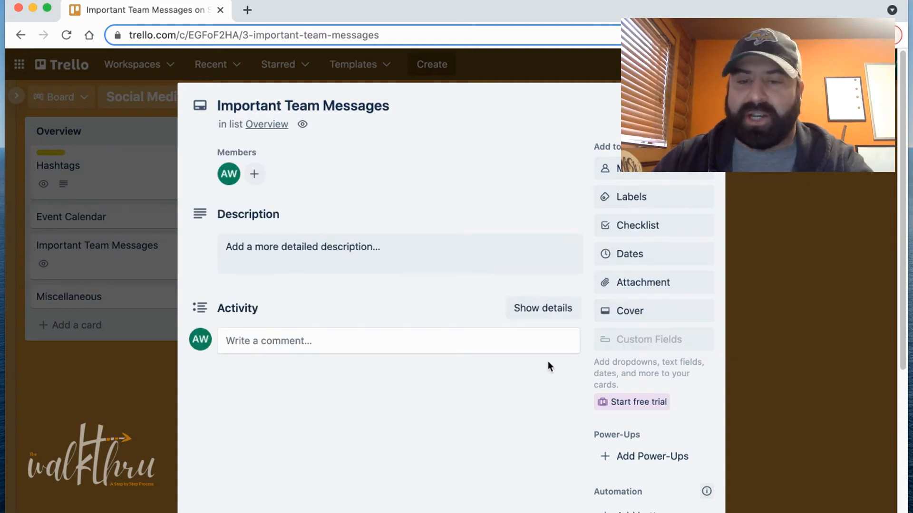
Add a "Campaigns" checklist with the item "Campaign 1" to the Important Team Messages card and close the card.
left_click(666, 234)
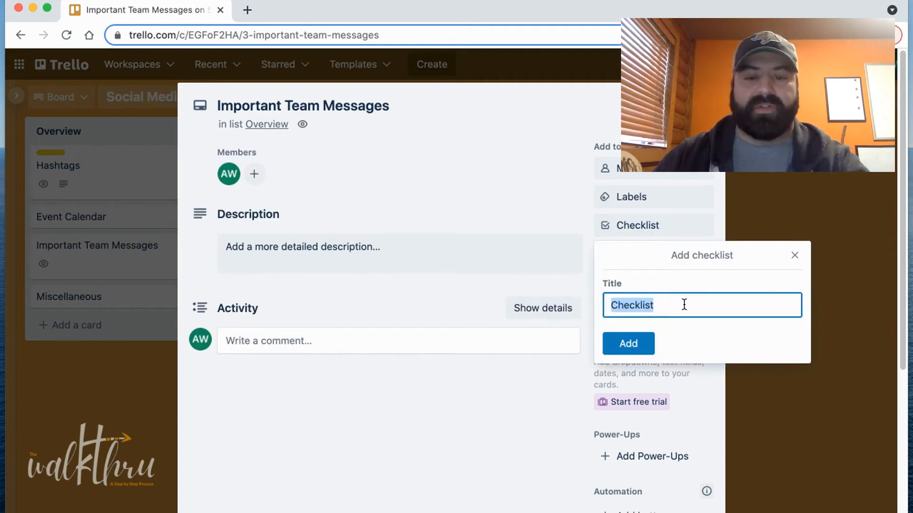
type("Campaigns")
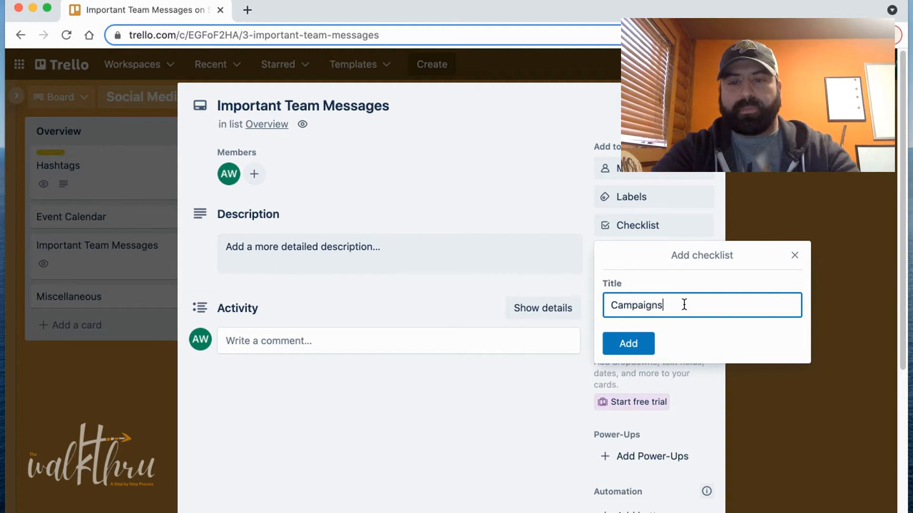
key("Return")
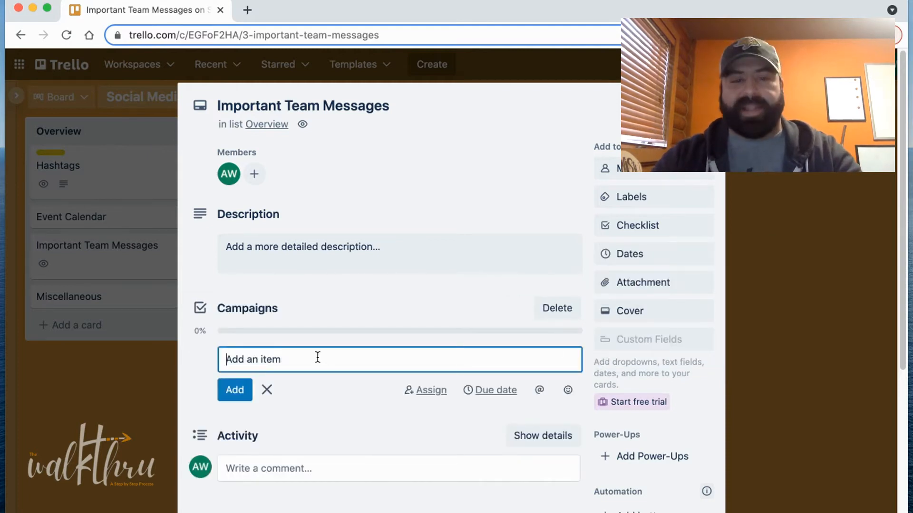
type("Campaign 1")
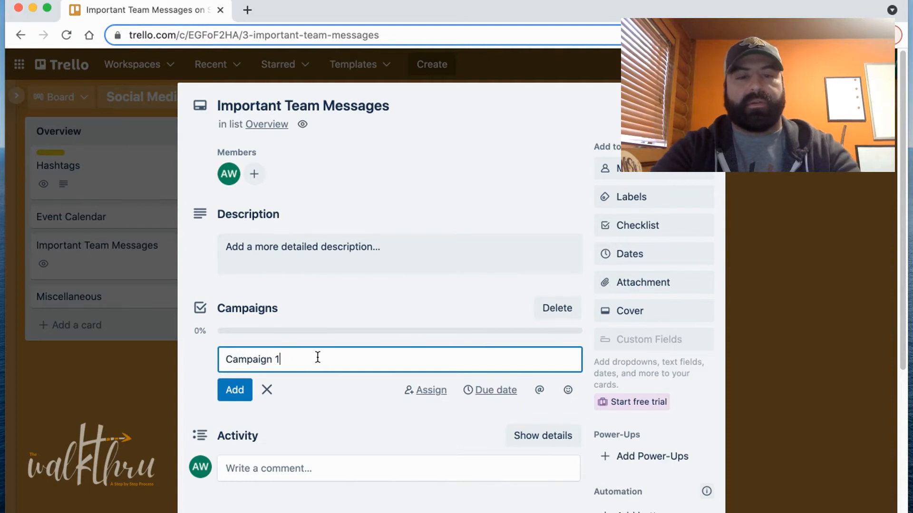
left_click(244, 399)
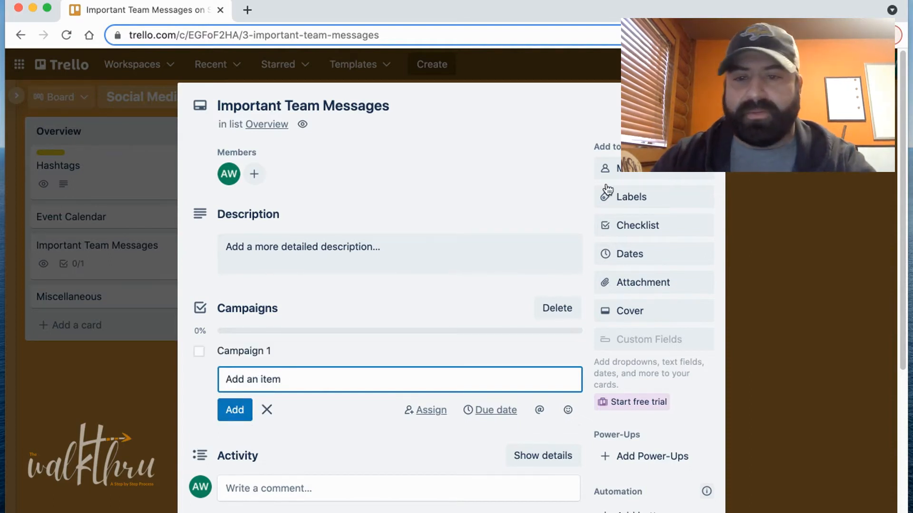
left_click(708, 100)
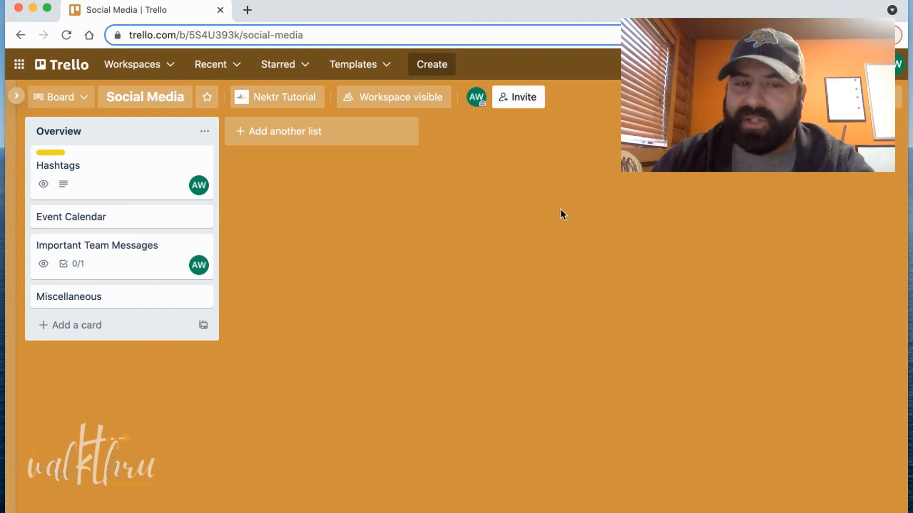
View the board's invitation options and open the title entry for a new list beside Overview.
left_click(528, 105)
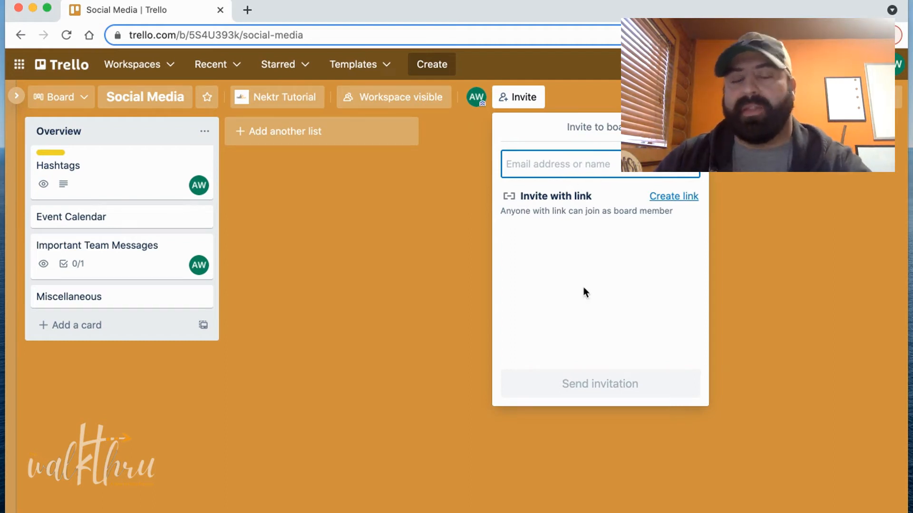
key("Escape")
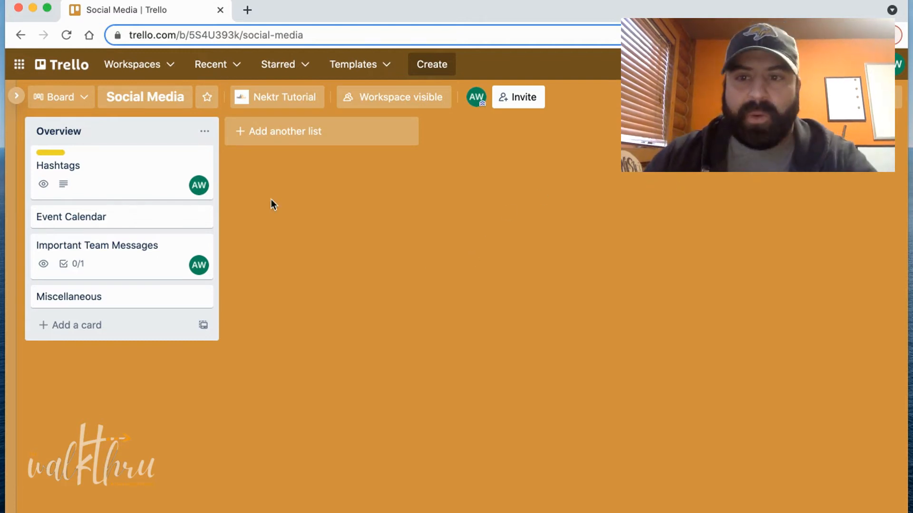
left_click(302, 129)
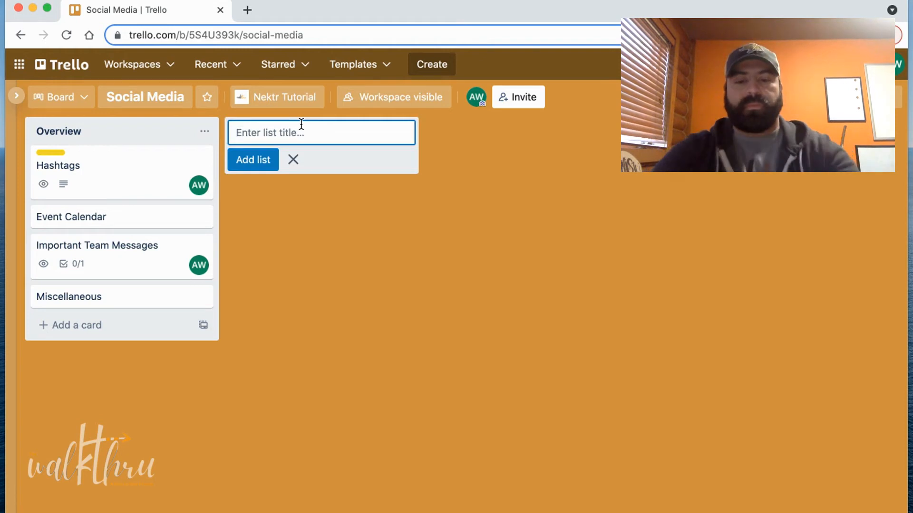
type("Week")
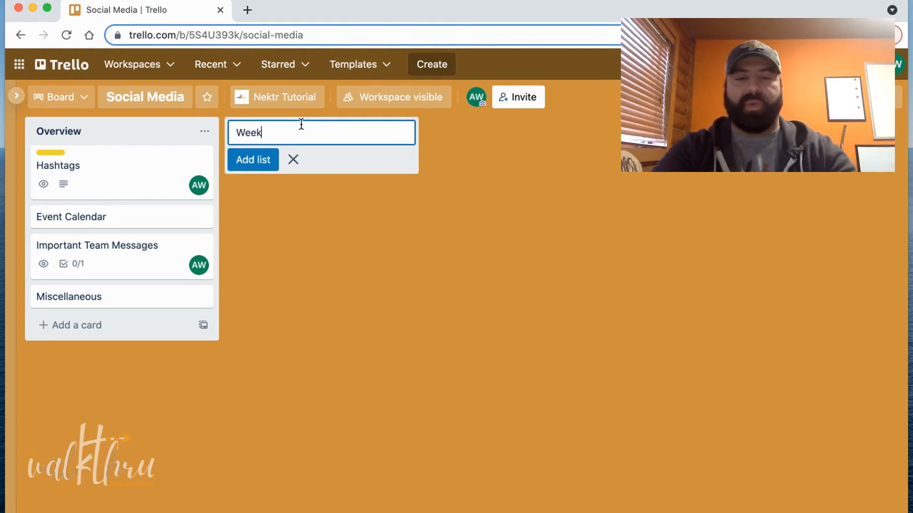
type(" of Postings")
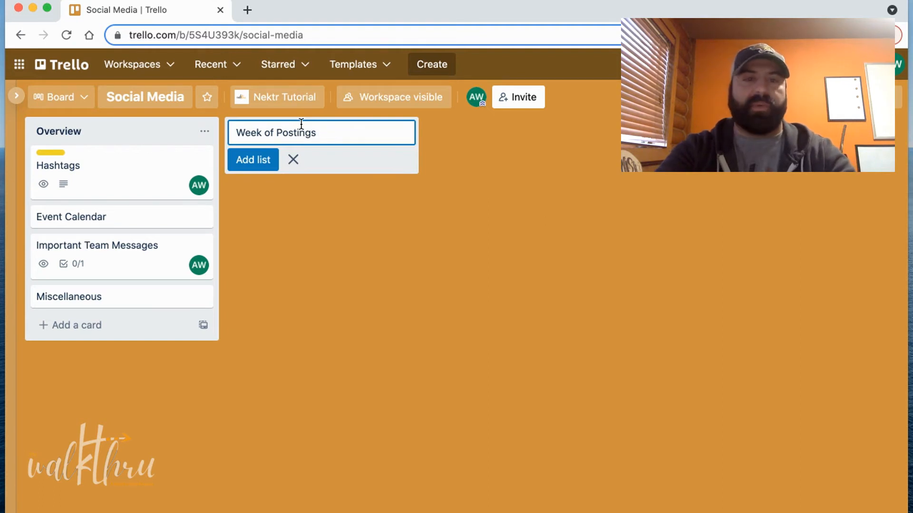
key("BackSpace")
key("BackSpace")
key("BackSpace")
key("BackSpace")
key("BackSpace")
key("BackSpace")
key("BackSpace")
key("BackSpace")
key("BackSpace")
key("BackSpace")
key("BackSpace")
key("BackSpace")
key("BackSpace")
key("BackSpace")
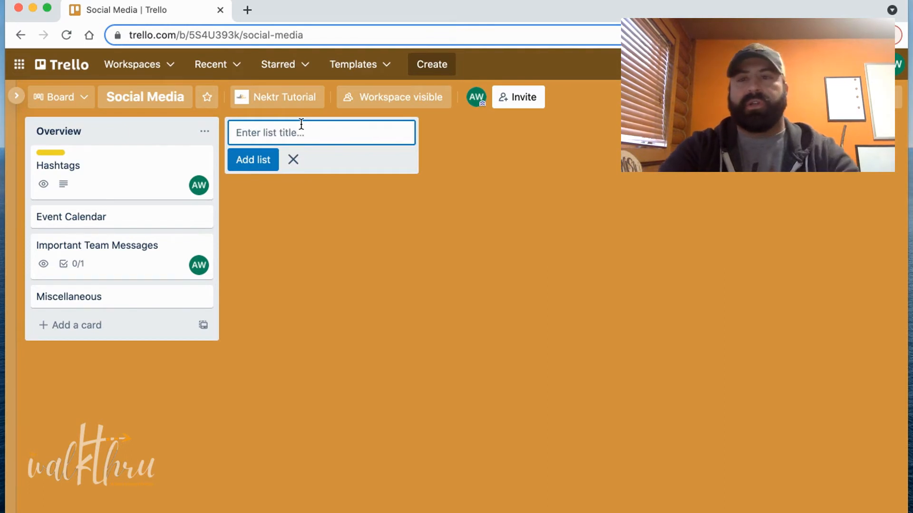
type("D")
key("BackSpace")
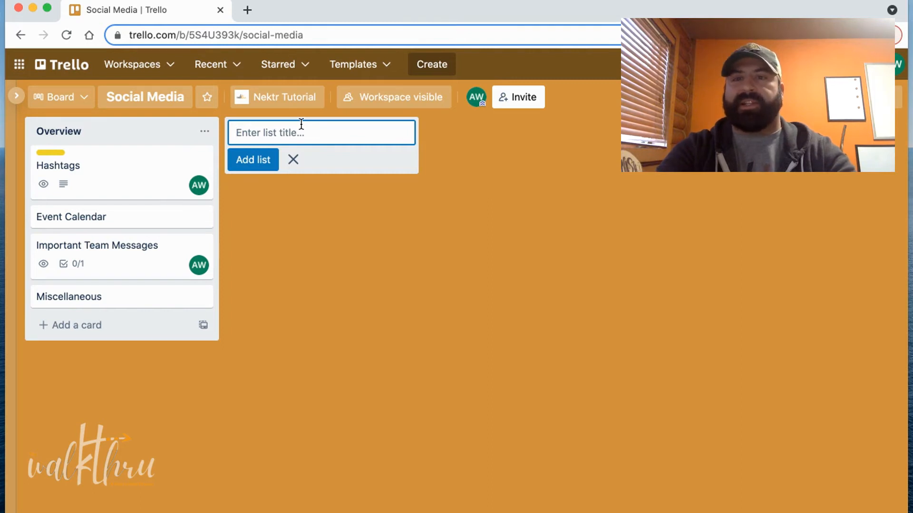
Add a list titled "December 13th 21' - December 19th 21'" beside the Overview list.
type("December 13th 21' -")
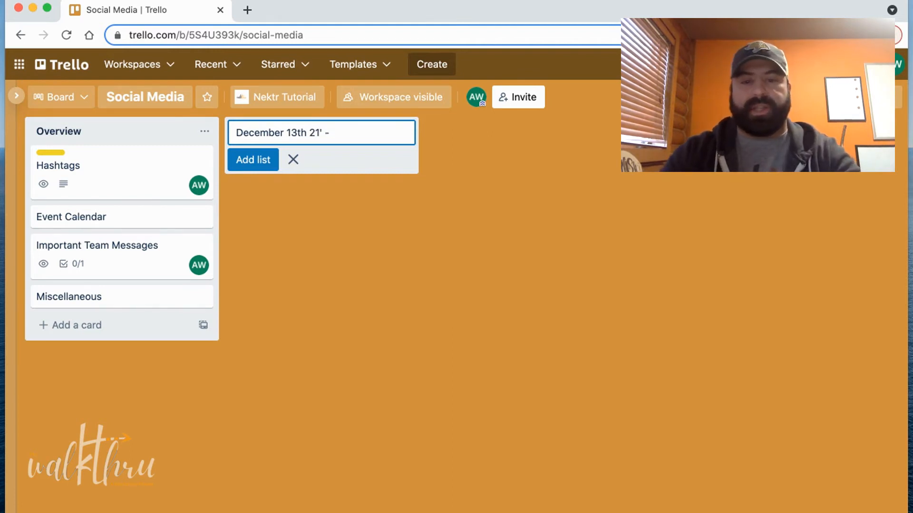
mouse_move(400, 510)
left_click(356, 502)
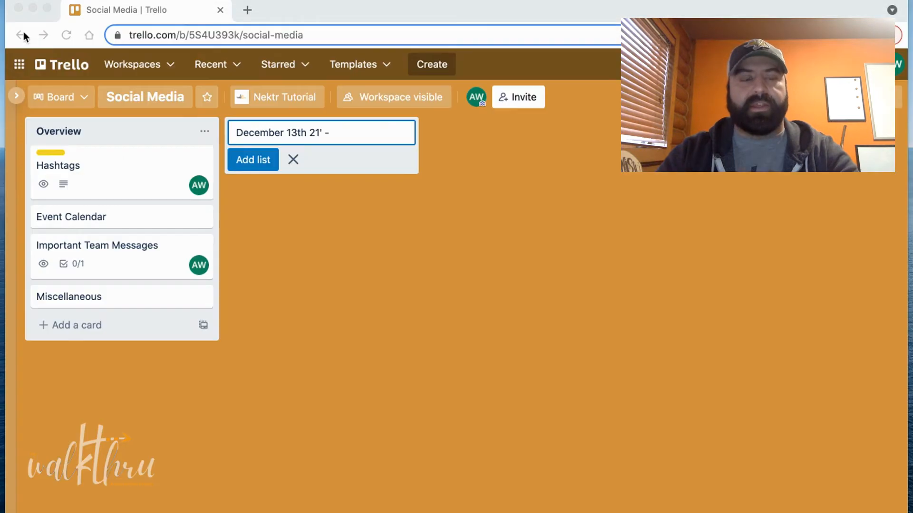
left_click(14, 30)
left_click(355, 132)
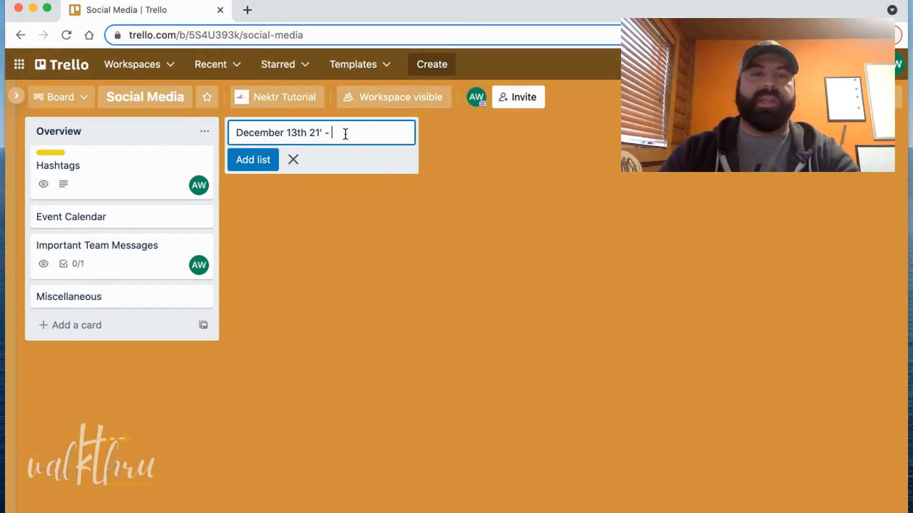
type("December 19")
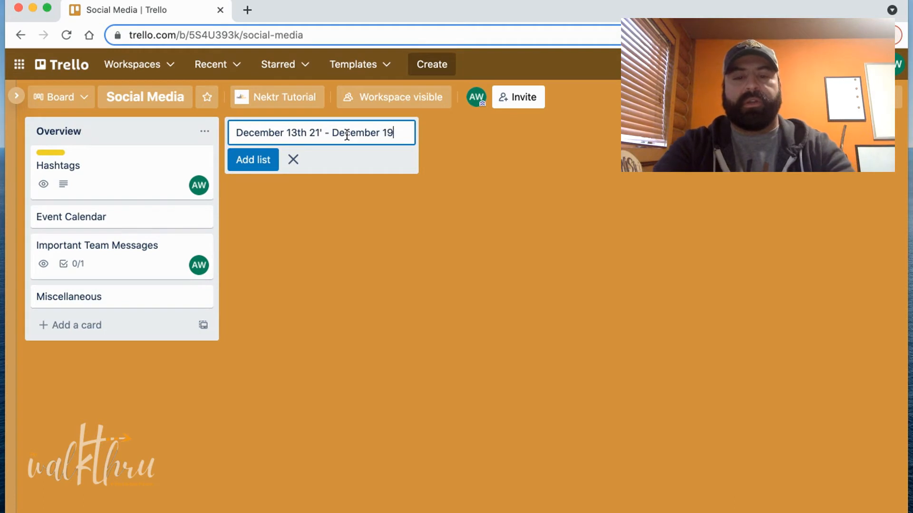
type("th 21'")
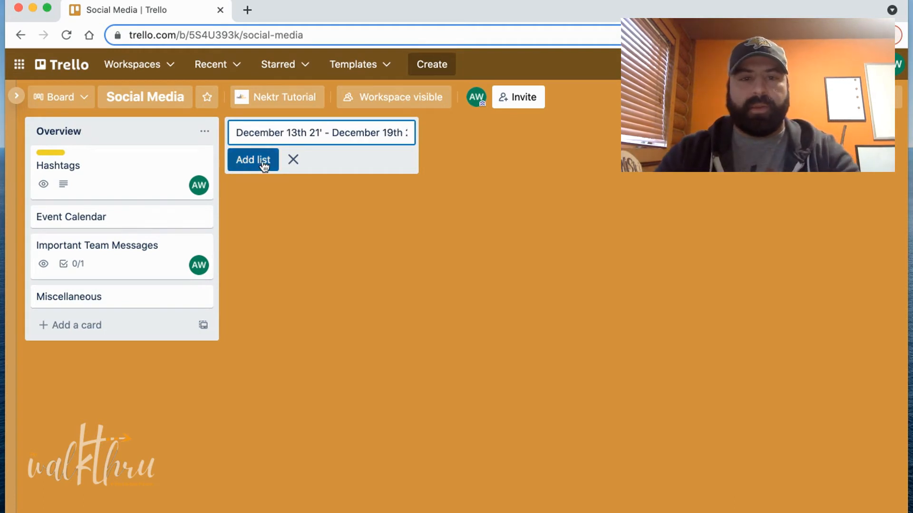
left_click(263, 166)
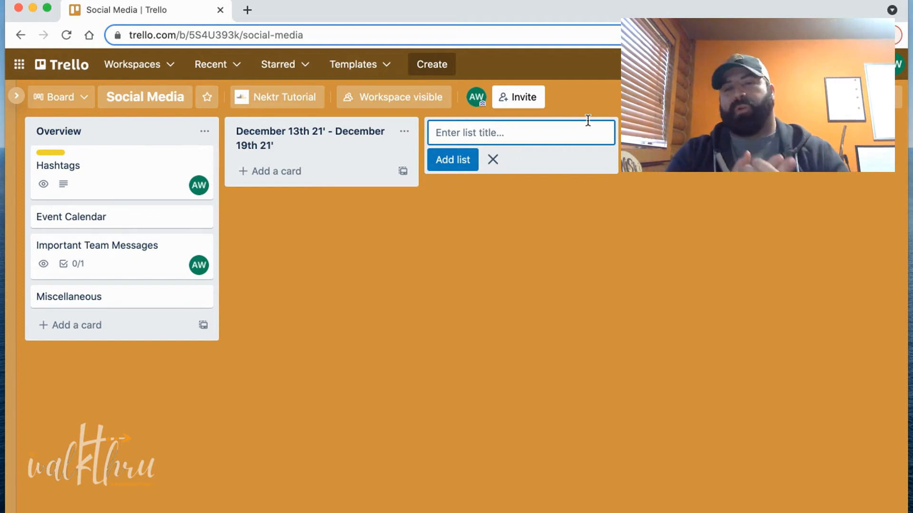
Add a list titled "Post Ideas" to the board and create a "Product Promo" card in it.
type("Post Ideas")
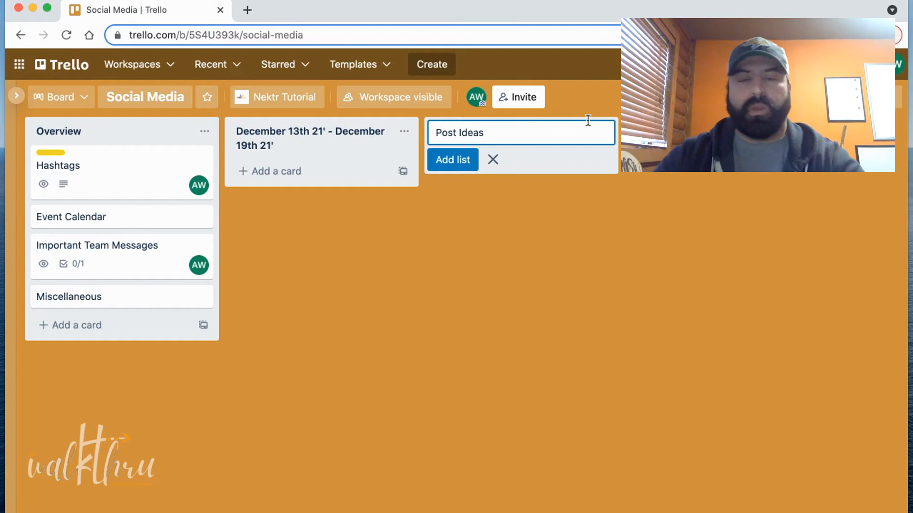
left_click(441, 165)
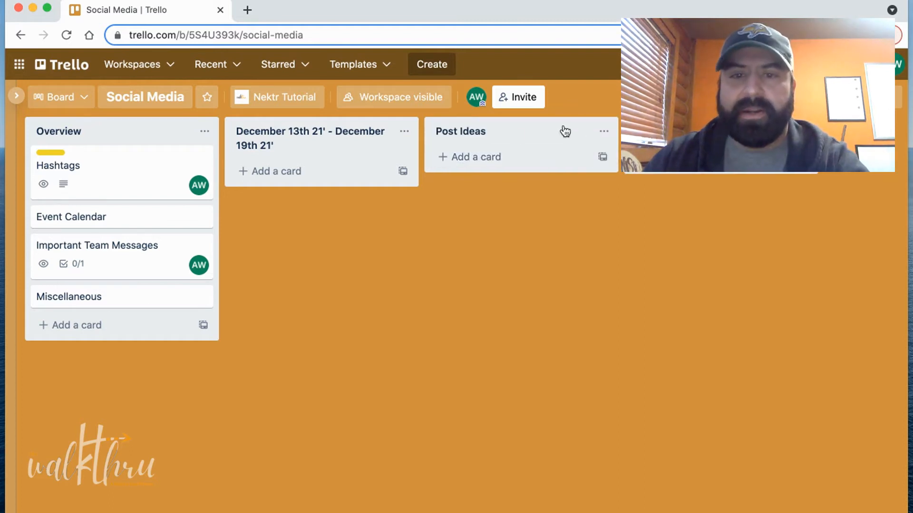
left_click(495, 162)
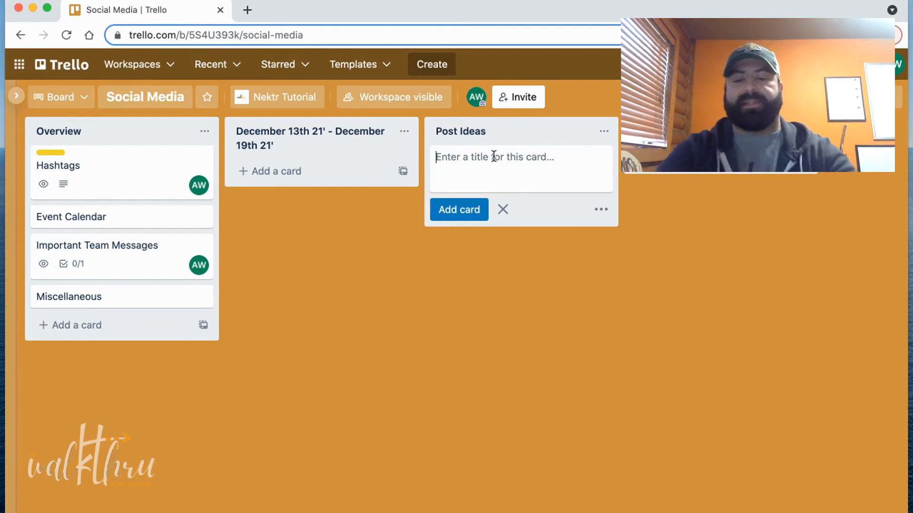
type("Product Promo")
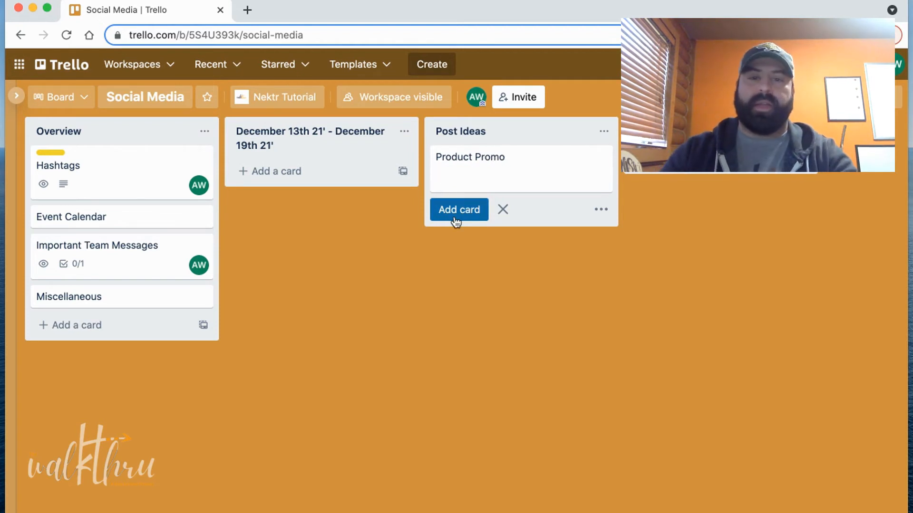
left_click(451, 208)
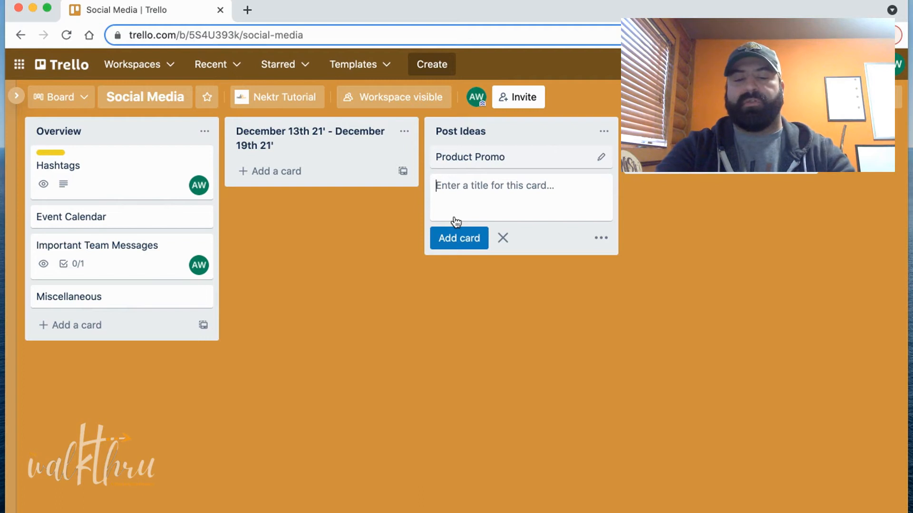
Add a card titled "Video 25% Discount with Product & Copy" to the Post Ideas list.
type("Video")
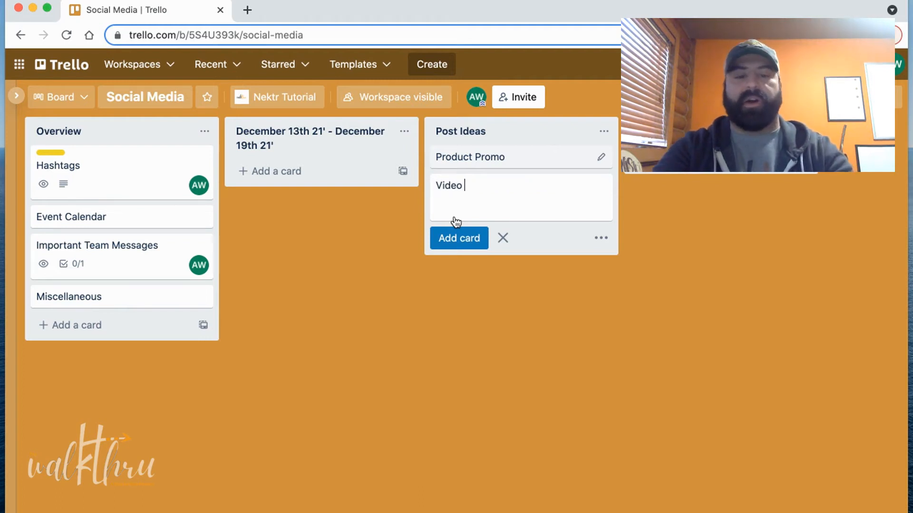
type(" 25% Discount with Product ")
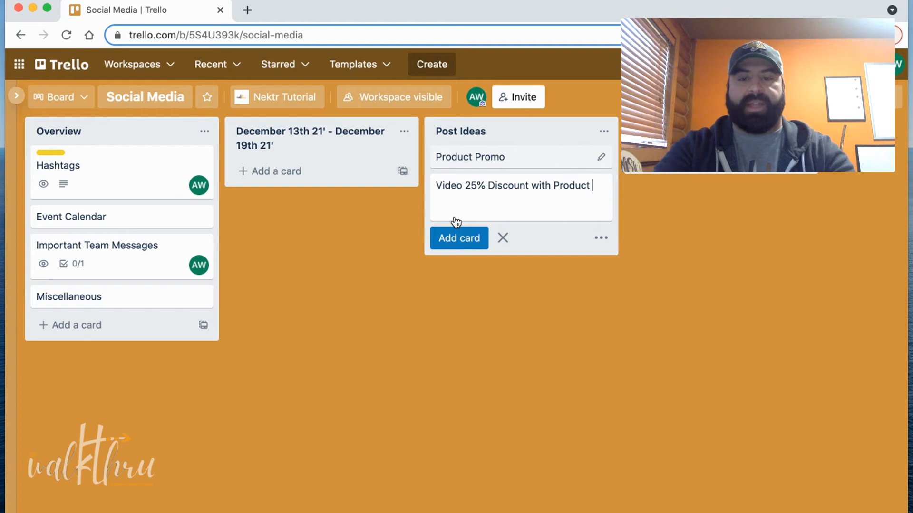
type("Copy")
key("Return")
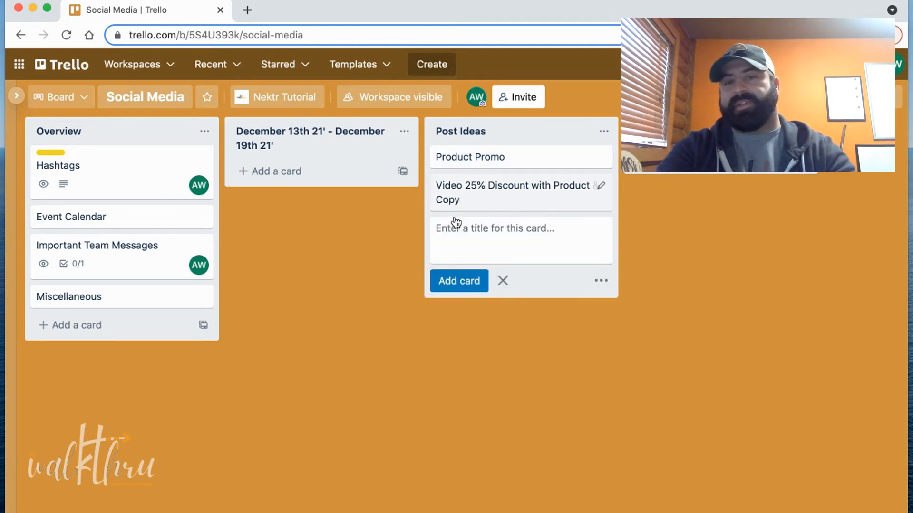
Add a card titled "Subscription Box Idea (Build Your Own)" to the Post Ideas list.
type("Su")
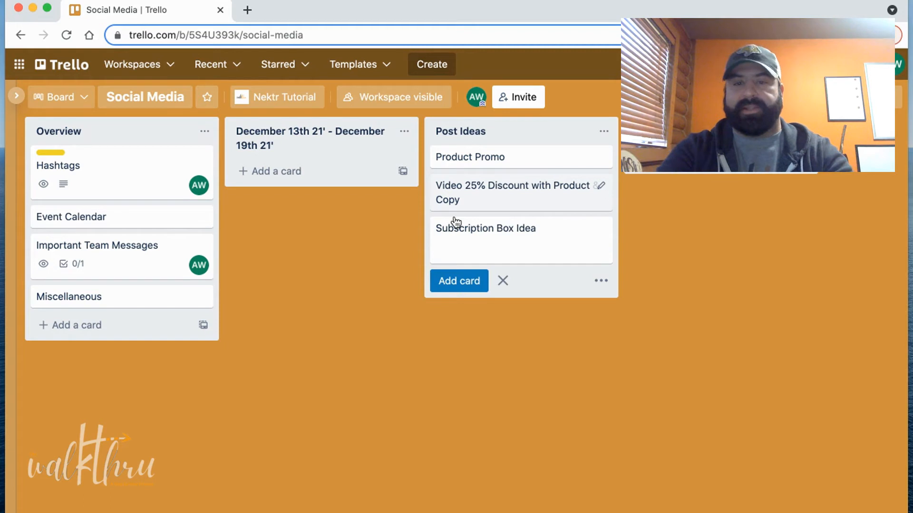
type("bscription Box Idea (Build ")
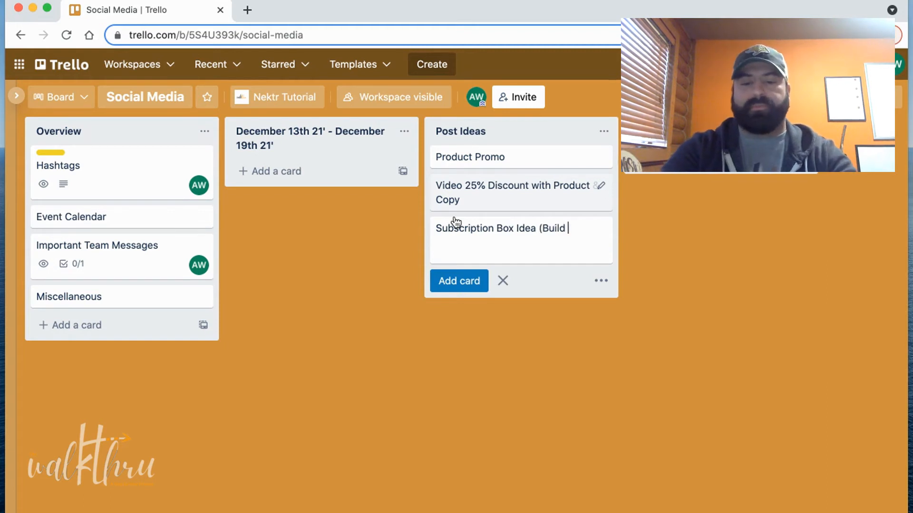
type("Your OWn)")
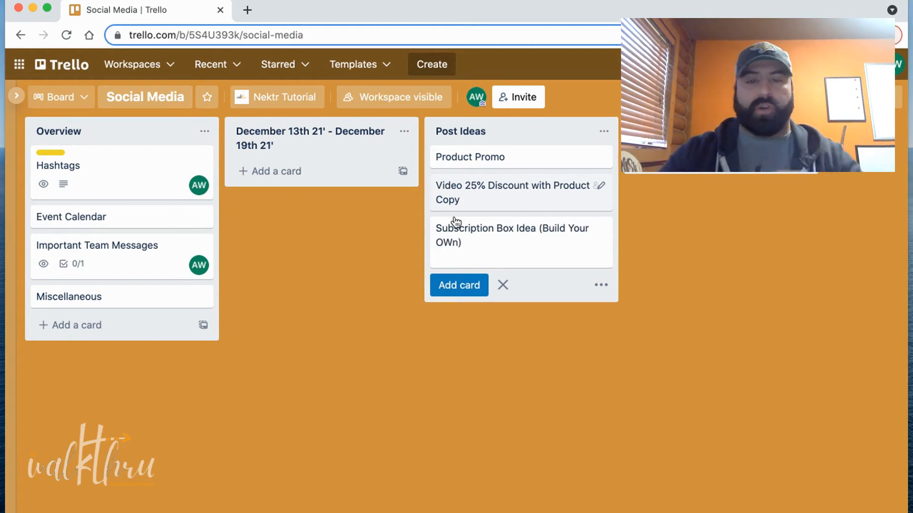
key("BackSpace")
key("BackSpace")
key("BackSpace")
type("wn")
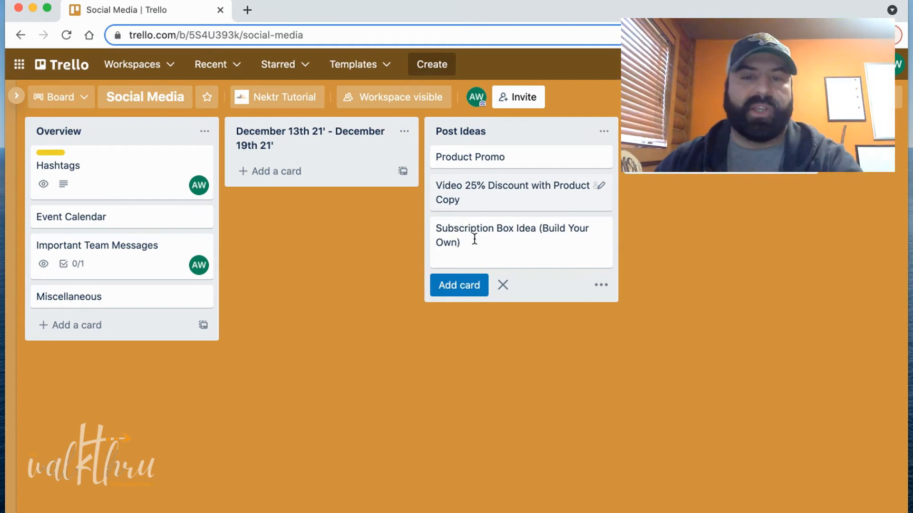
left_click(471, 286)
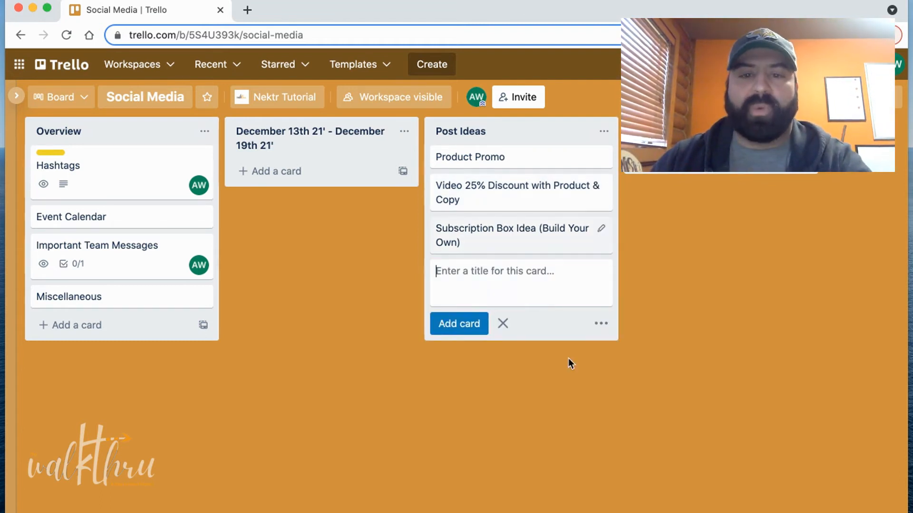
Open the Product Promo card and assign the listed board member to it.
left_click(543, 165)
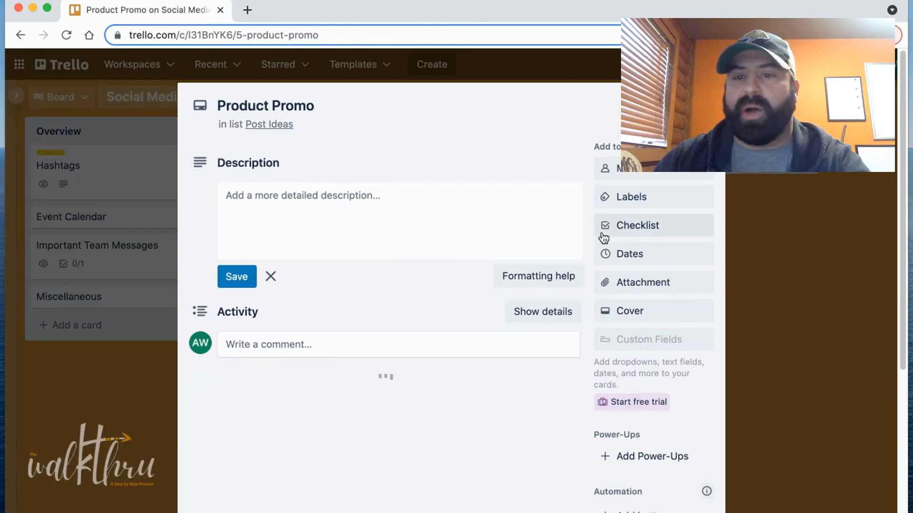
left_click(652, 172)
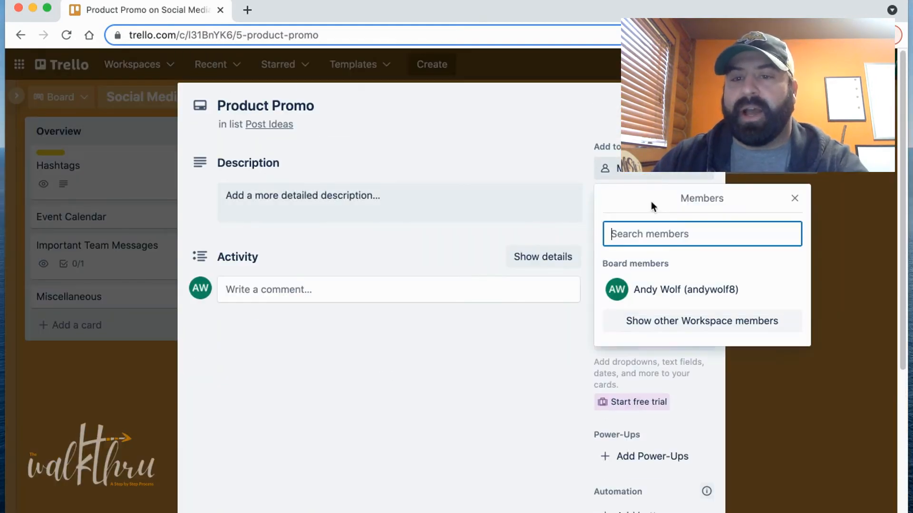
left_click(657, 291)
left_click(487, 138)
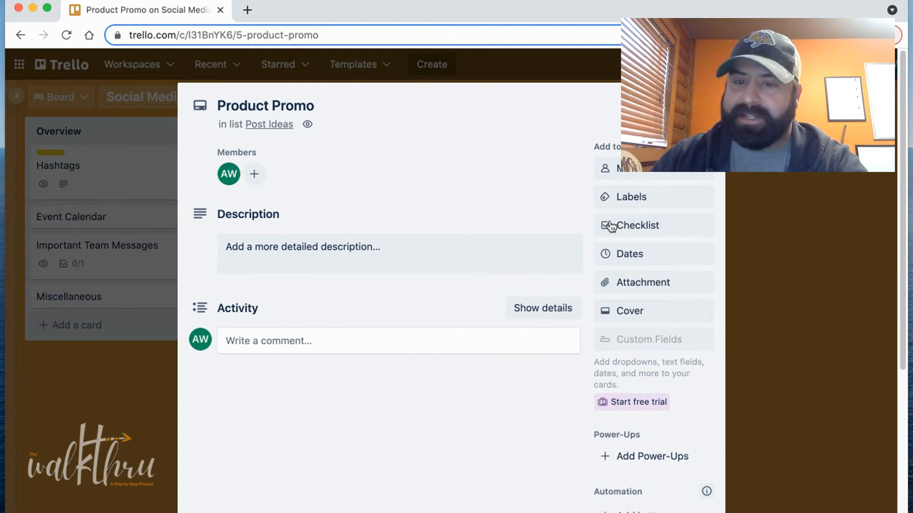
Save the description "Details of the ideas to build posts out." on the Product Promo card.
left_click(300, 256)
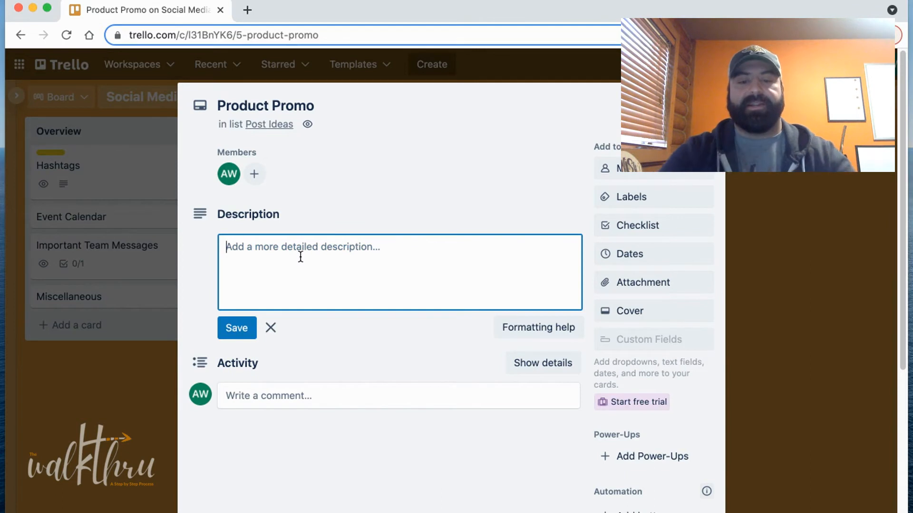
type("Details of the i")
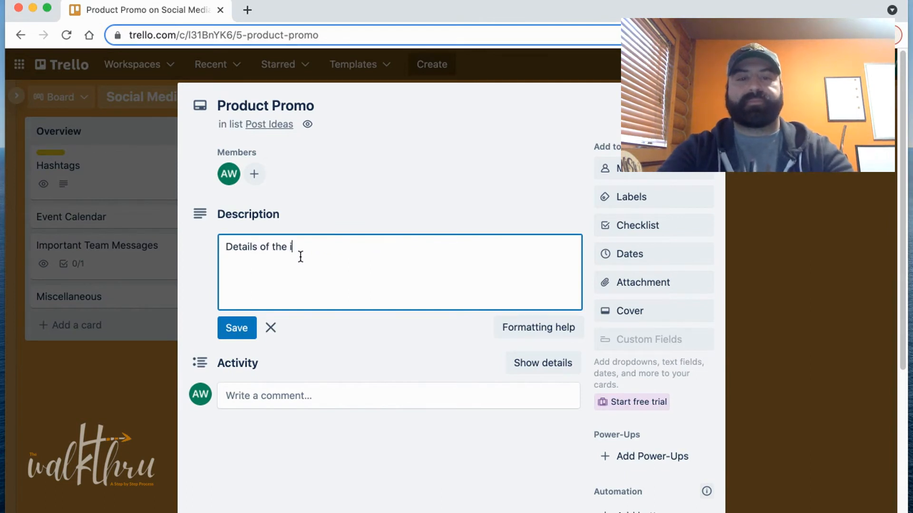
type("dea")
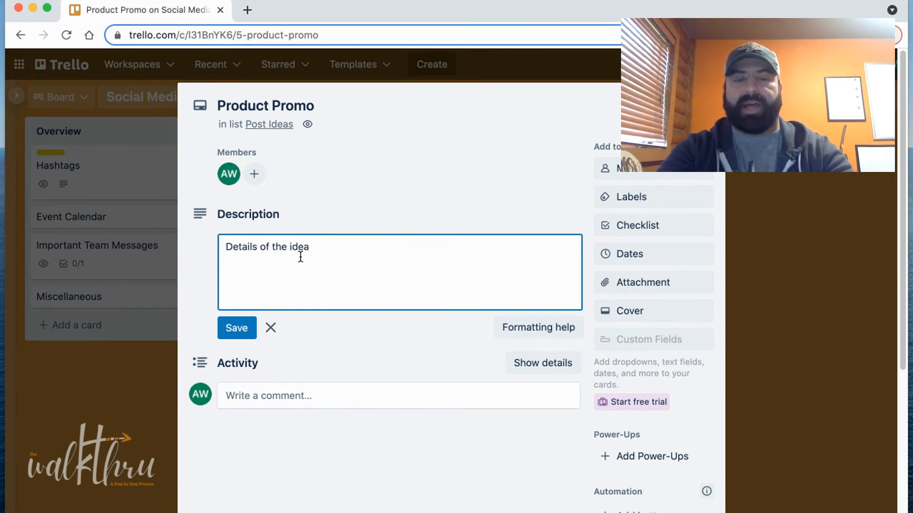
type("s  to ui")
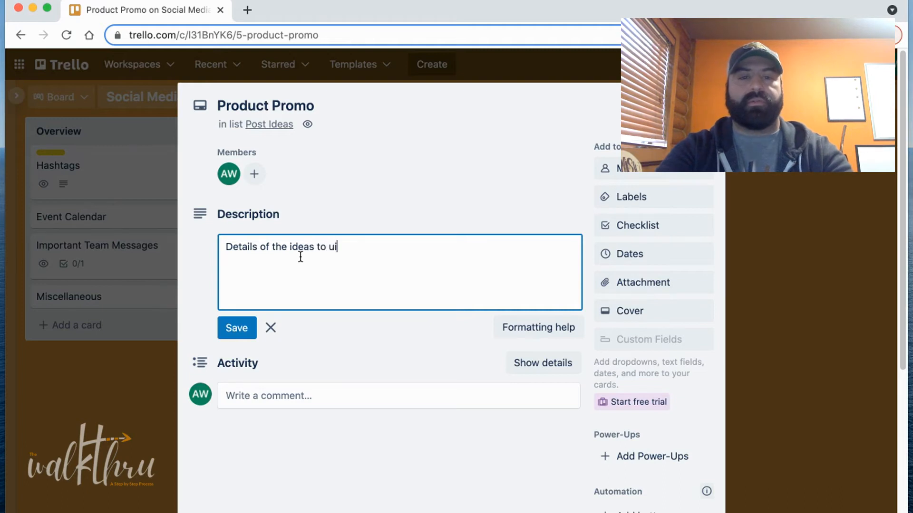
type("build bosts out.")
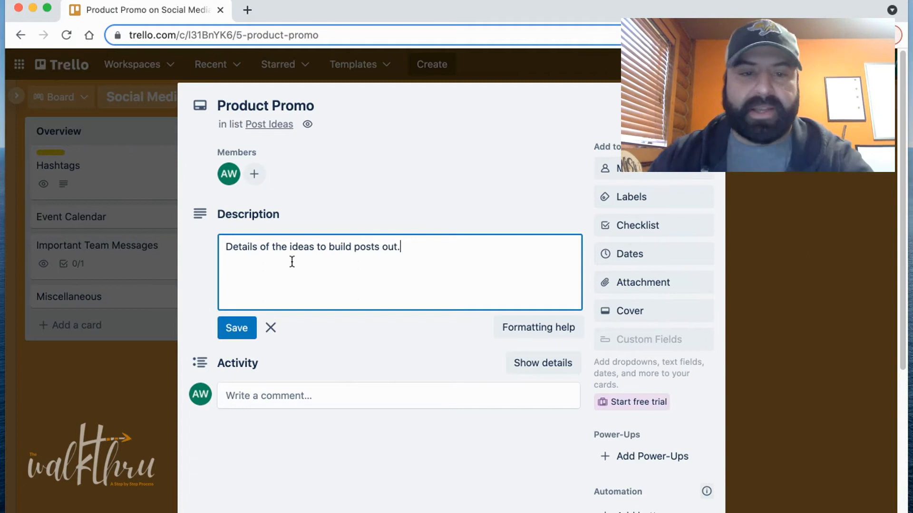
left_click(237, 328)
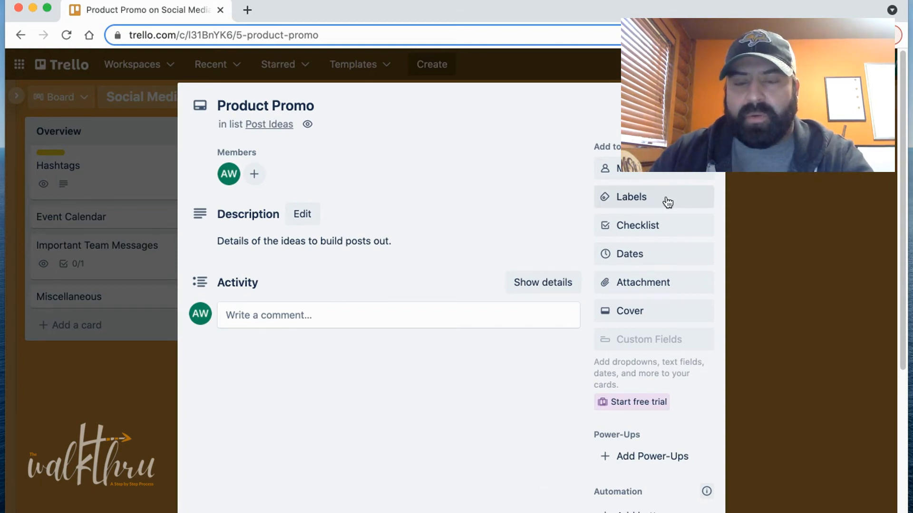
Name the existing blue label "Facebook" from the Product Promo card's label settings.
left_click(680, 199)
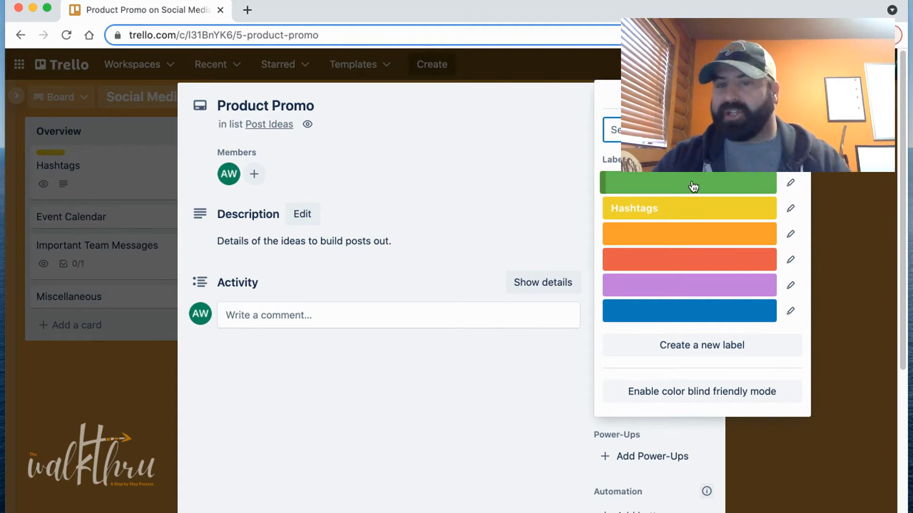
left_click(790, 311)
type("F")
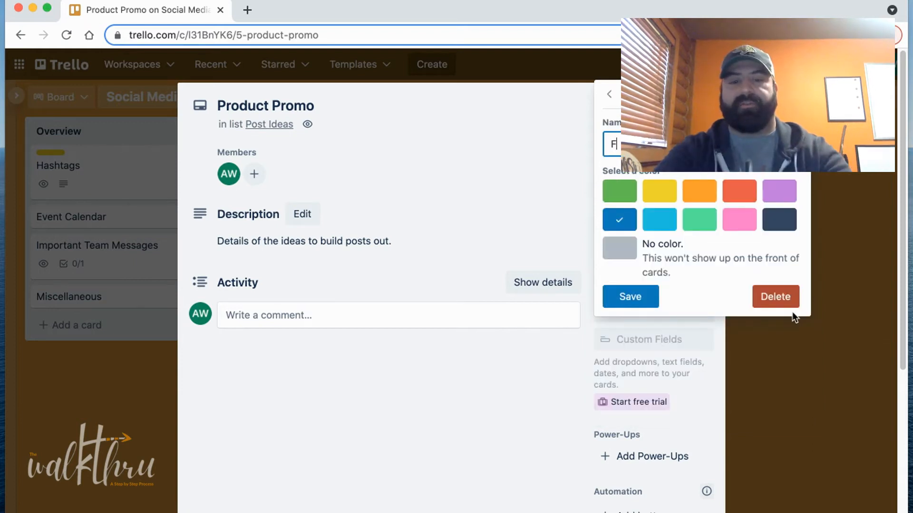
type("a")
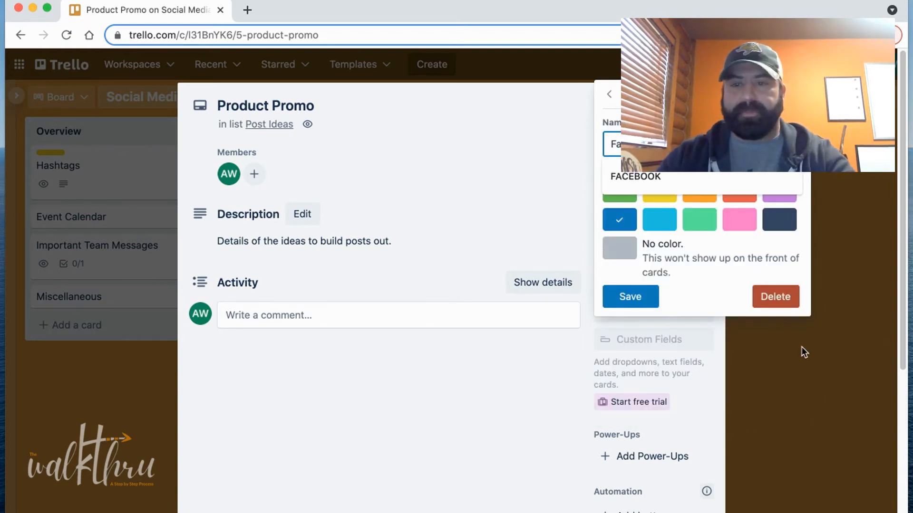
left_click(630, 297)
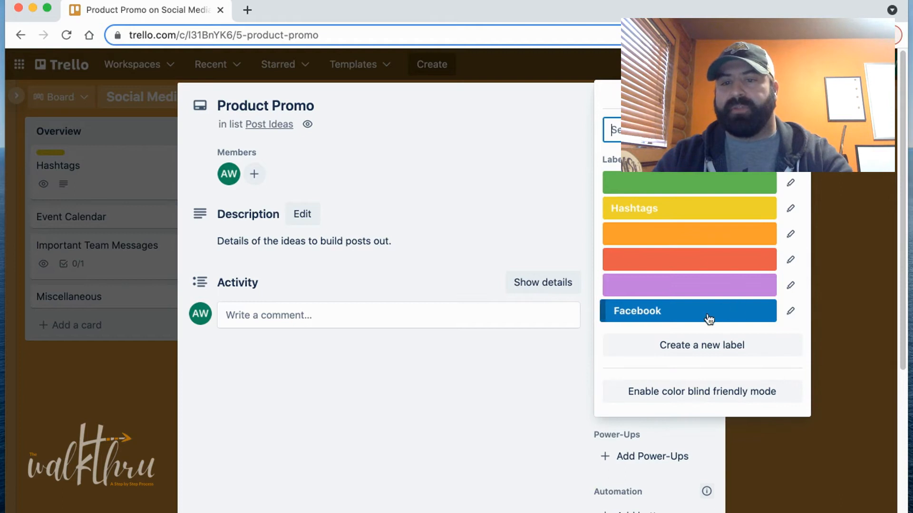
Create a light blue label named "Twitter".
left_click(709, 347)
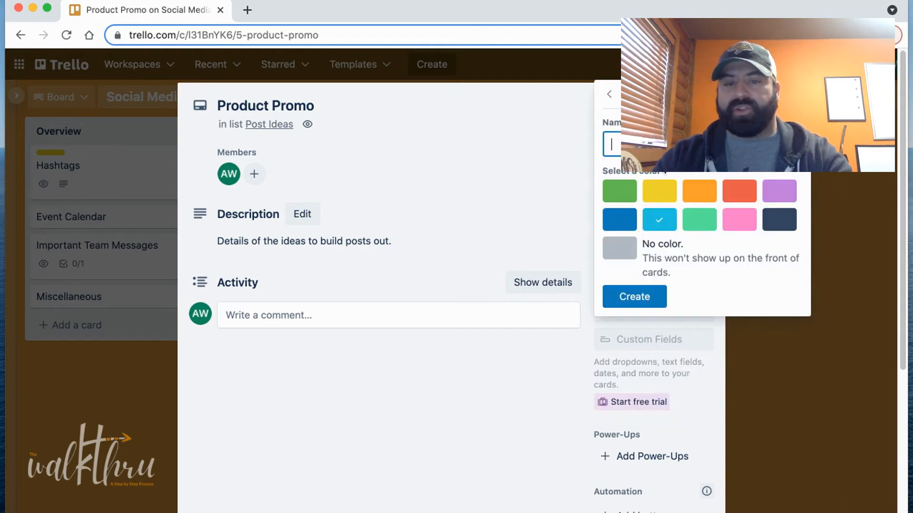
type("Tw")
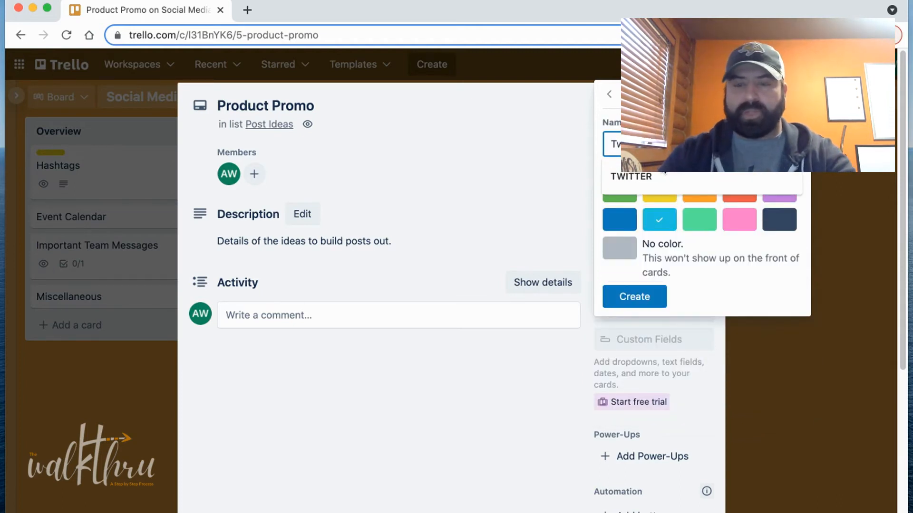
left_click(645, 290)
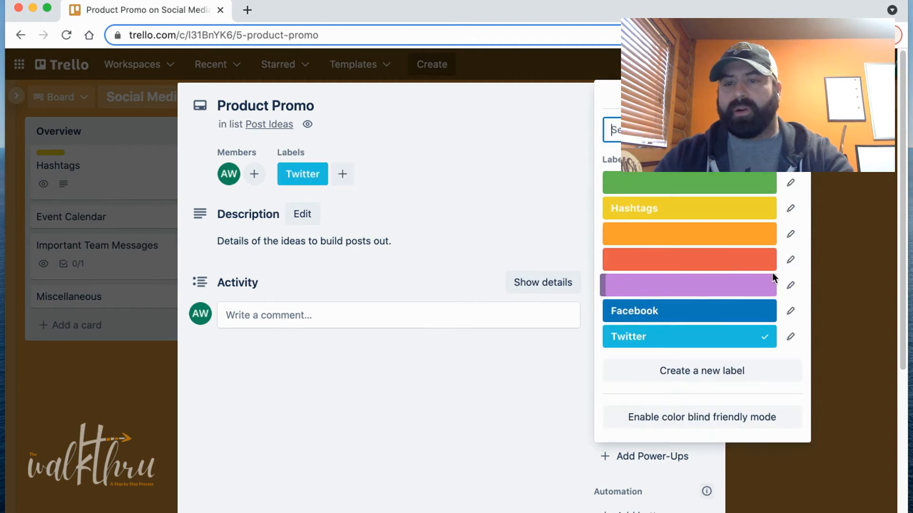
Create a pink label named "Instagram", leaving the unnamed purple label off the card.
left_click(724, 372)
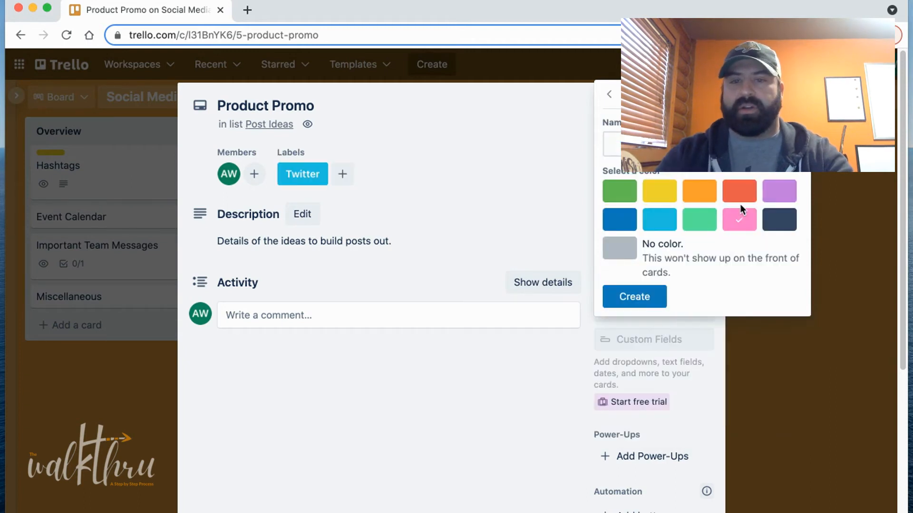
left_click(656, 144)
type("in")
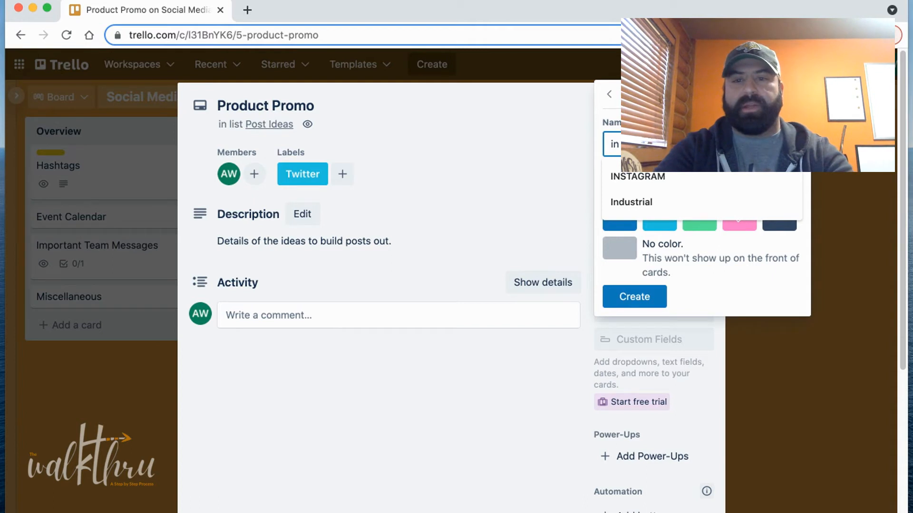
key("BackSpace")
key("BackSpace")
type("Ins")
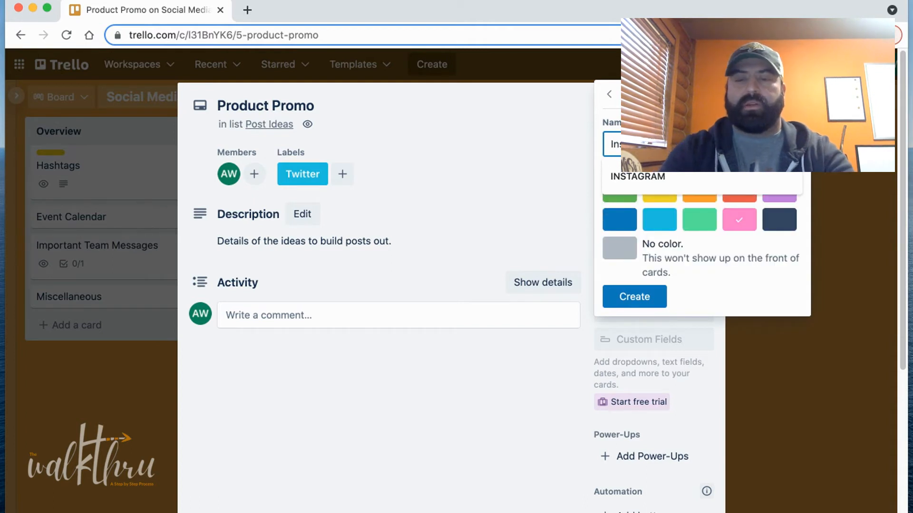
left_click(780, 219)
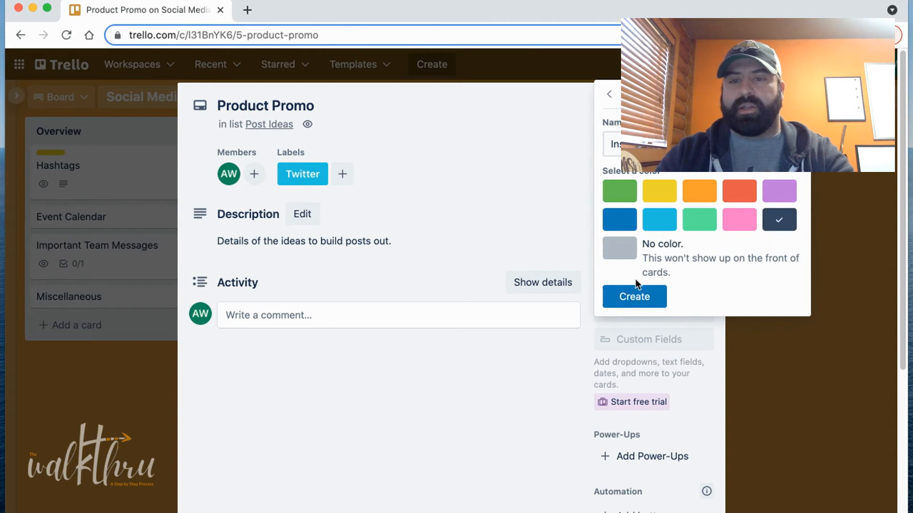
left_click(739, 220)
left_click(634, 296)
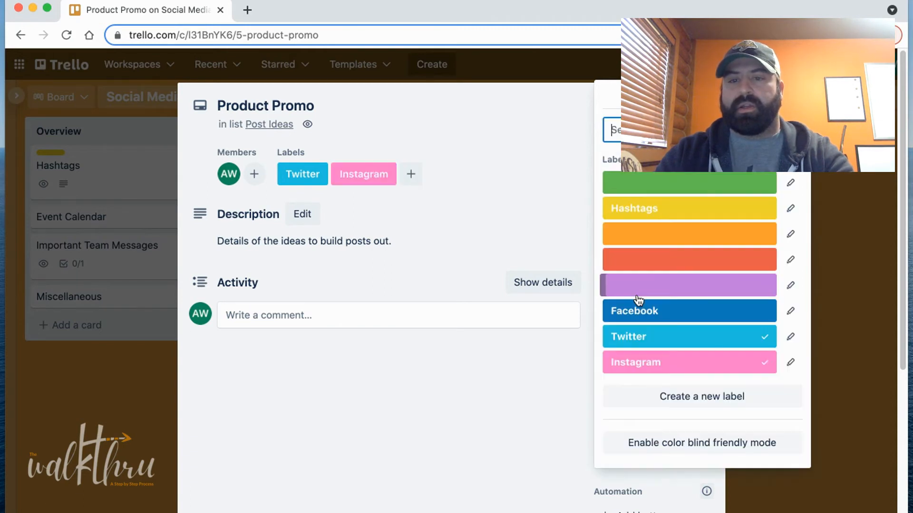
left_click(661, 291)
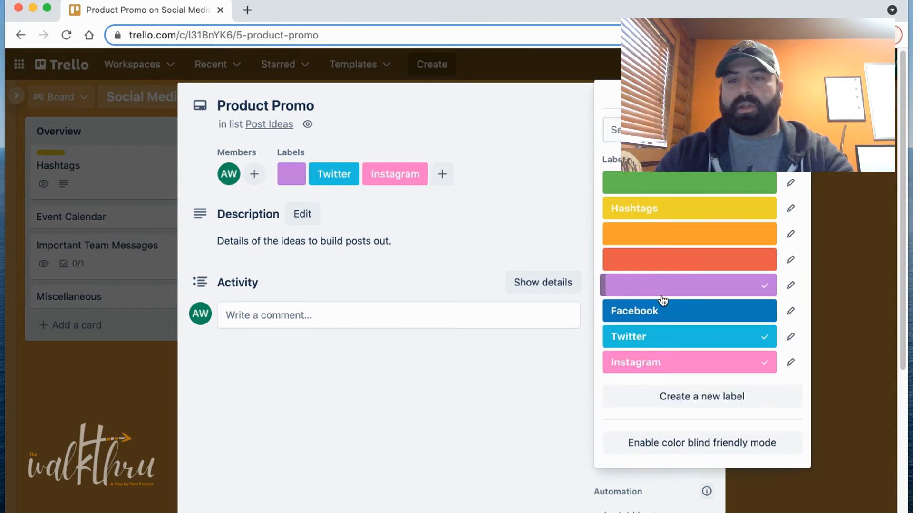
left_click(768, 291)
Create a dark navy label named "LinkedIn".
left_click(697, 399)
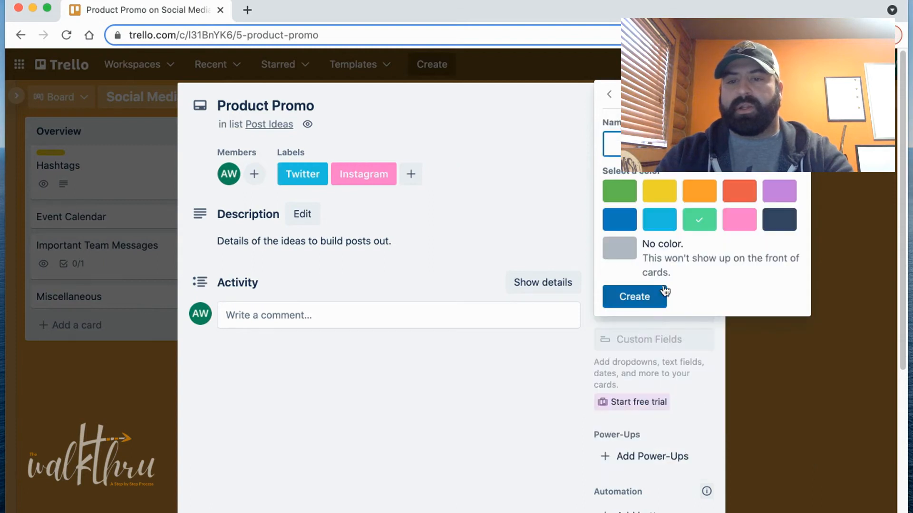
type("Li")
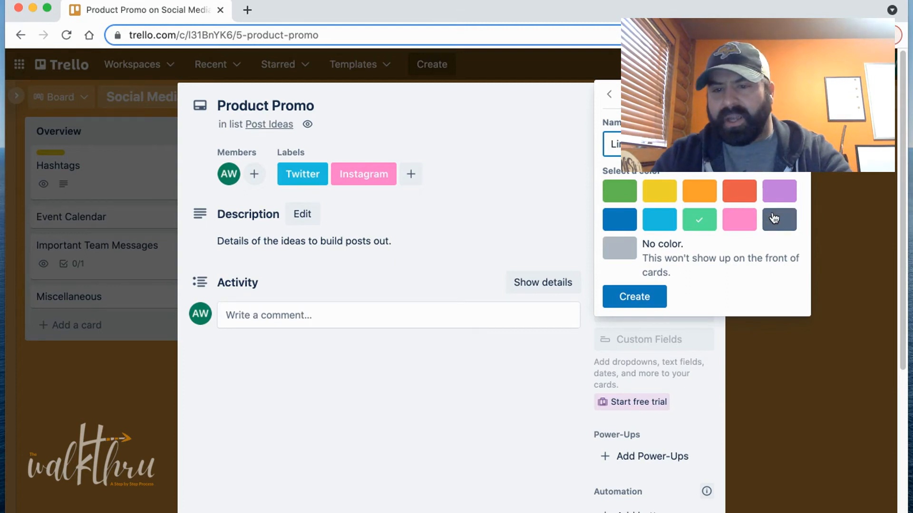
left_click(634, 297)
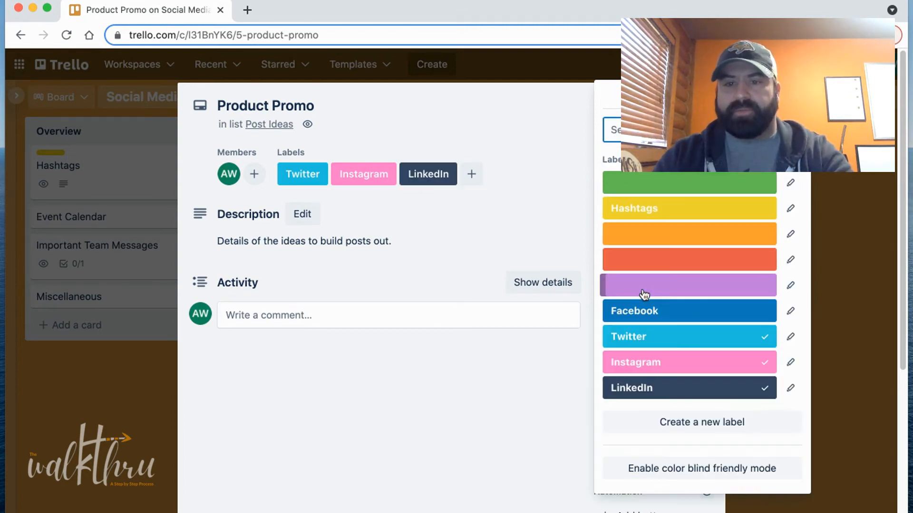
Remove the Twitter, Instagram and LinkedIn labels from the Product Promo card and close the label settings.
left_click(765, 337)
left_click(765, 362)
left_click(764, 389)
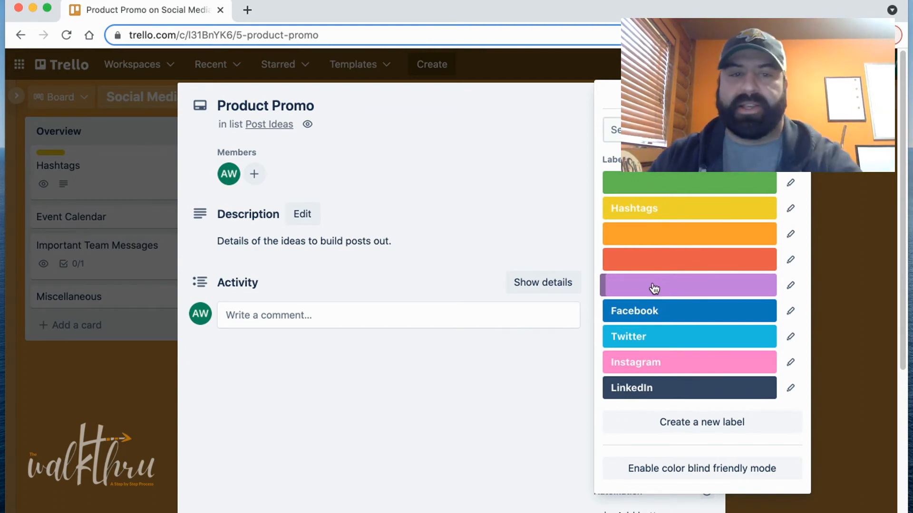
left_click(798, 95)
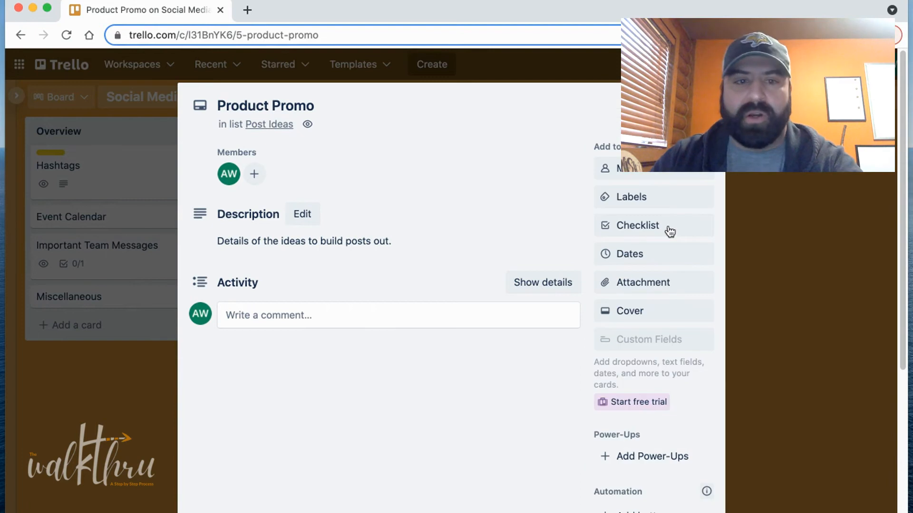
Apply the Facebook, Instagram and LinkedIn labels to the Product Promo card.
left_click(648, 196)
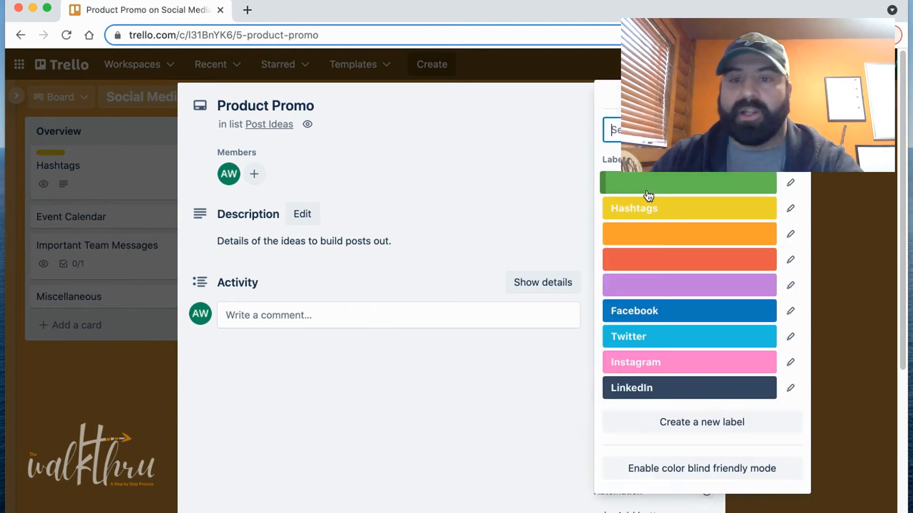
left_click(649, 310)
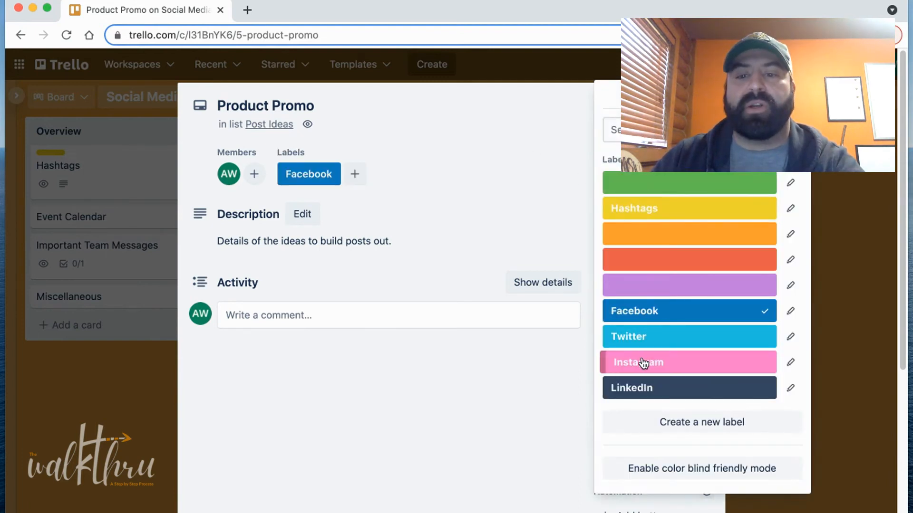
left_click(644, 363)
left_click(634, 387)
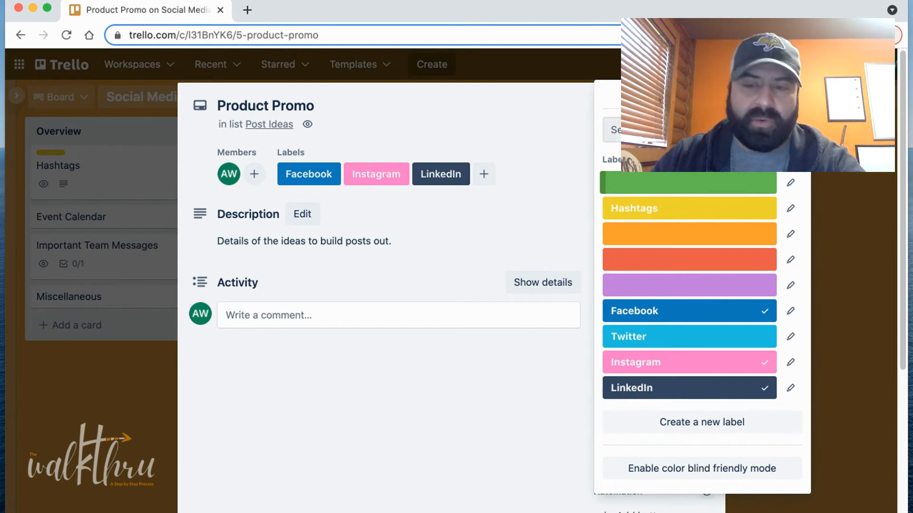
left_click(797, 95)
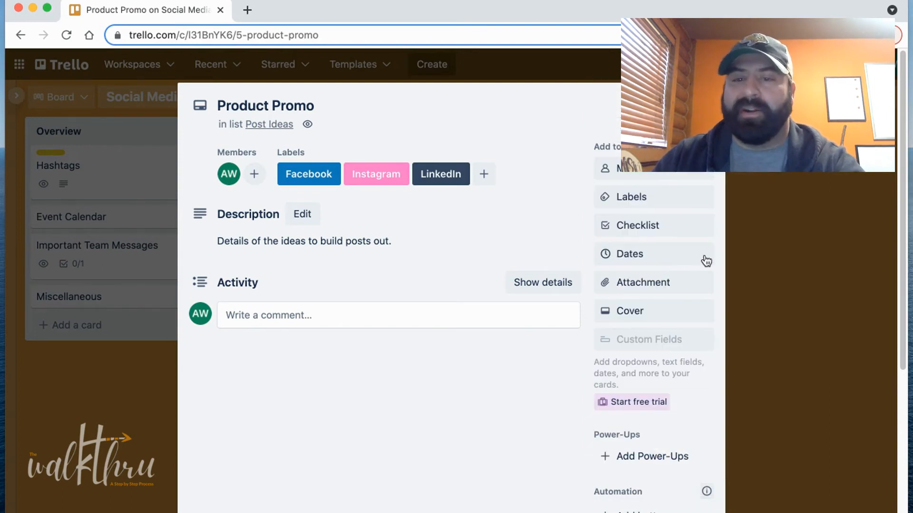
Add a checklist titled "TODOs" to the Product Promo card.
left_click(645, 229)
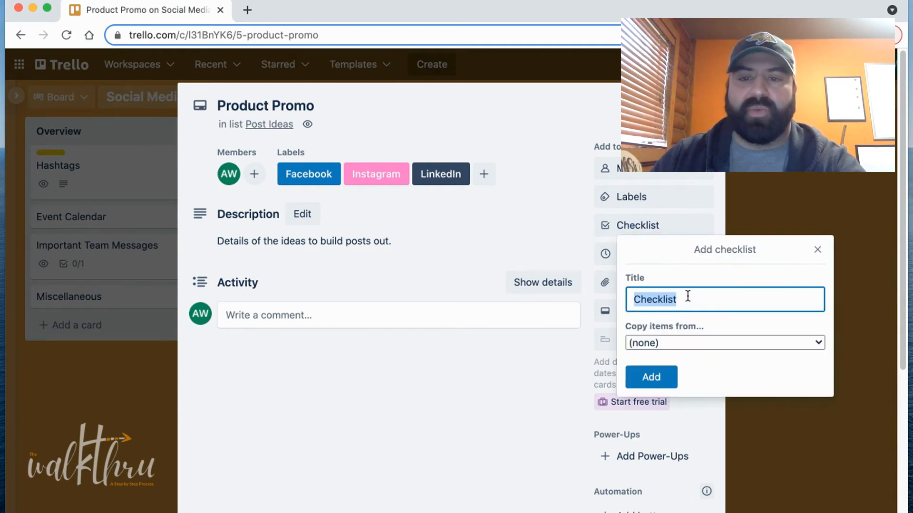
type("TODO")
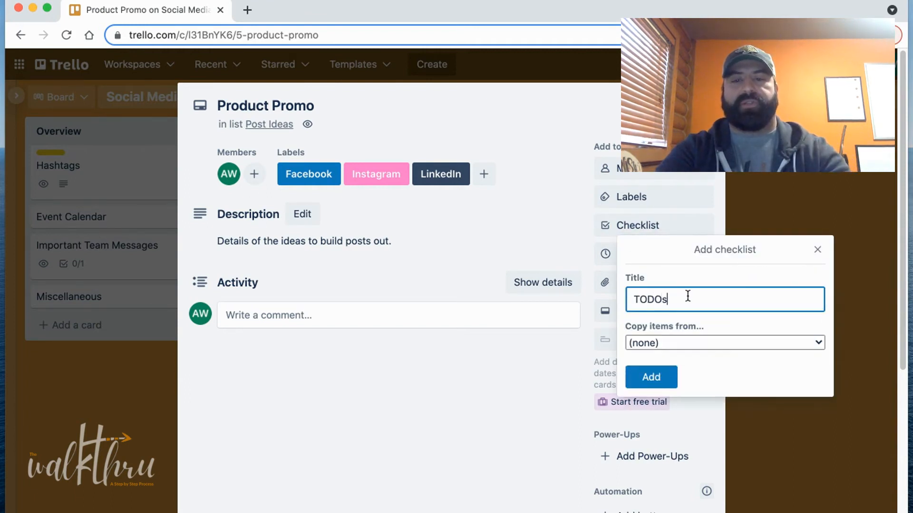
type("s")
key("Return")
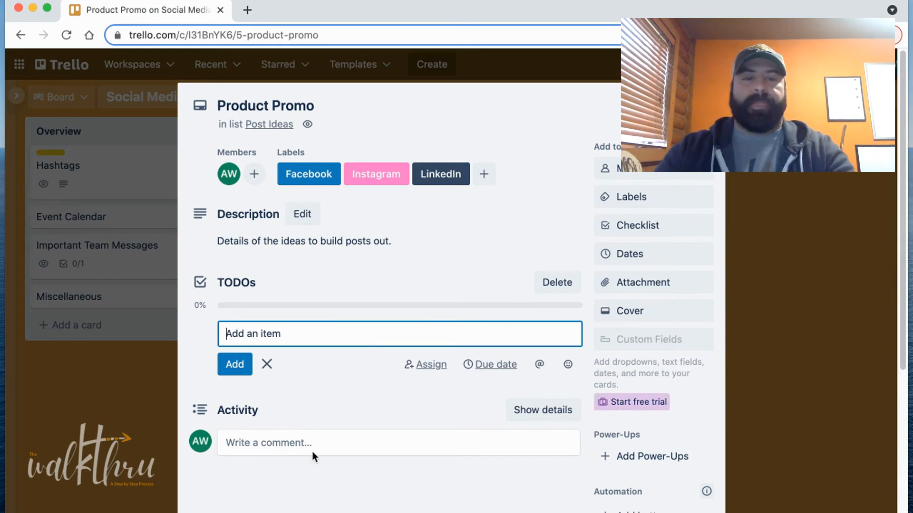
Add "Item 1" and "Item 2" to the TODOs checklist and close the card.
type("Item")
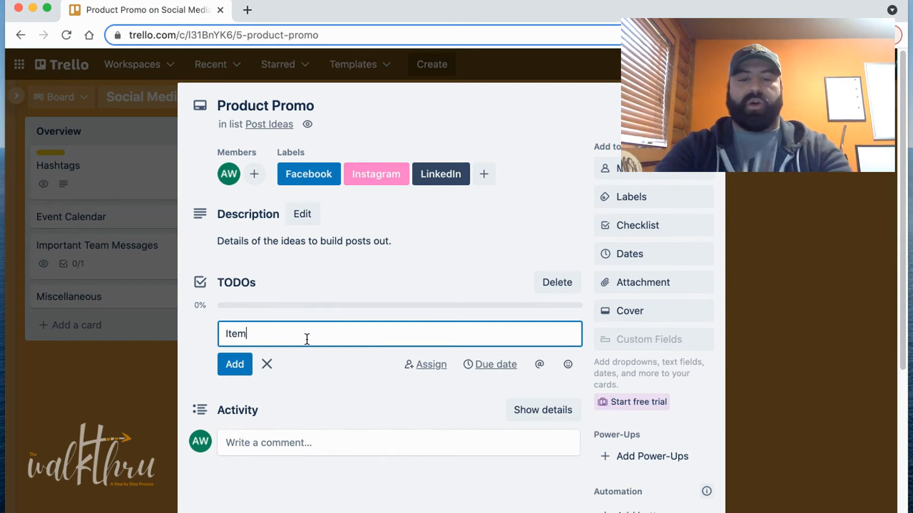
type(" 1 Item")
key("BackSpace")
key("BackSpace")
key("BackSpace")
key("BackSpace")
key("BackSpace")
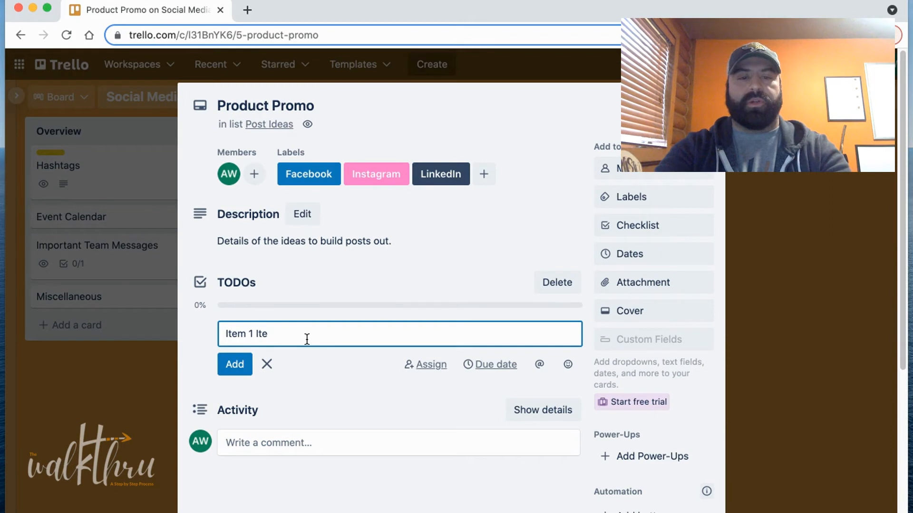
key("Return")
type("Item 2")
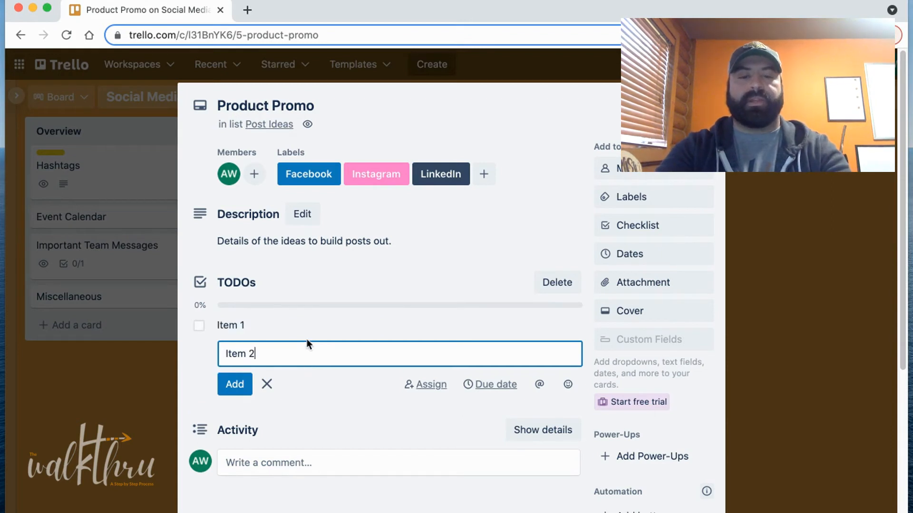
key("Return")
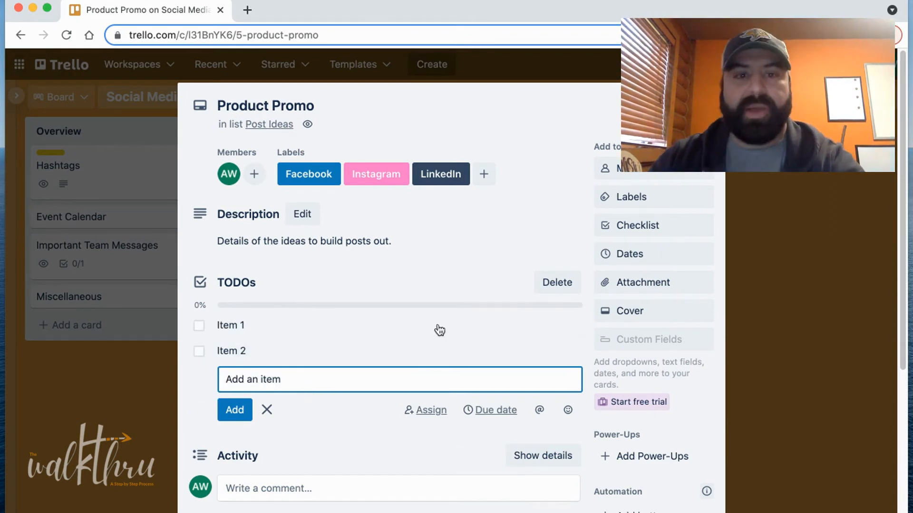
key("Escape")
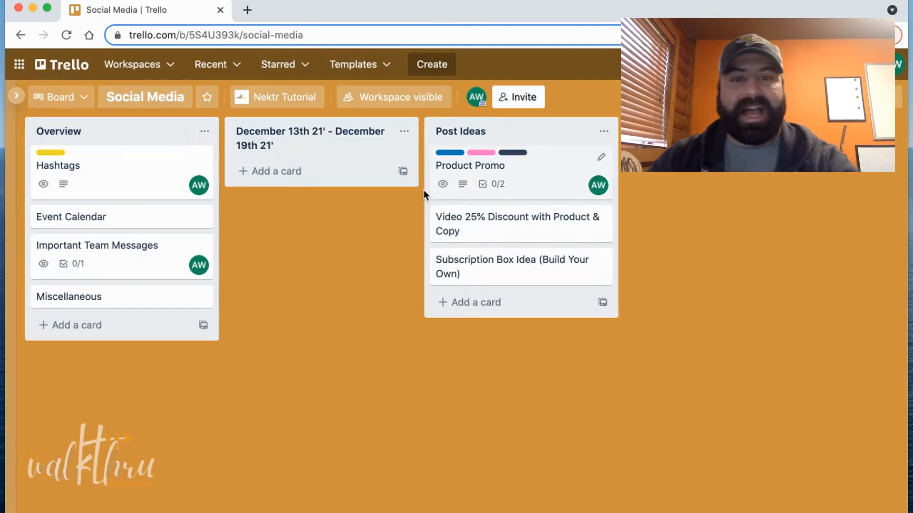
Open the Power-Ups directory from the Product Promo card and look through the featured Power-Ups.
left_click(535, 198)
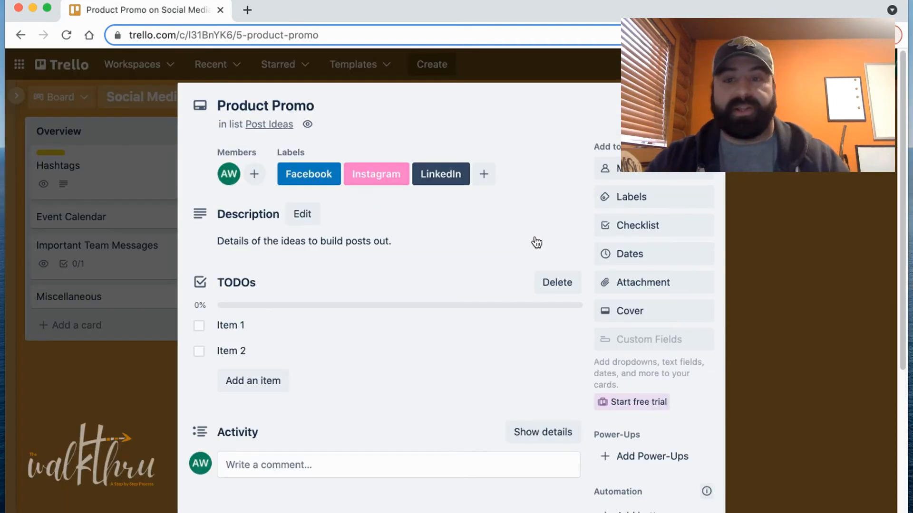
scroll(672, 347, "down", 2)
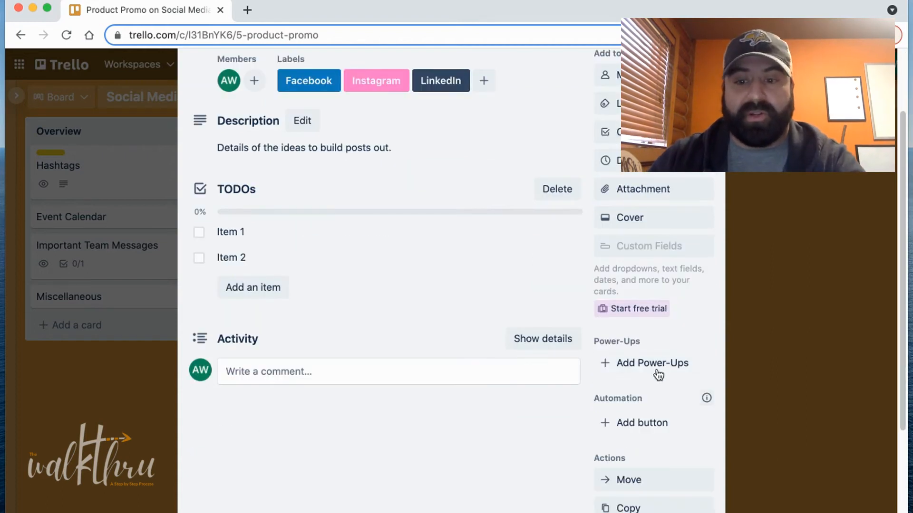
left_click(657, 365)
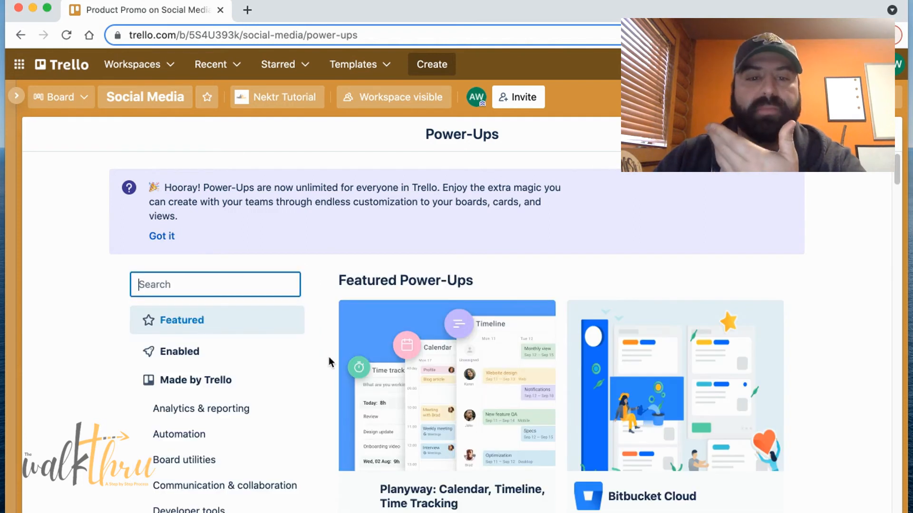
scroll(330, 366, "down", 1)
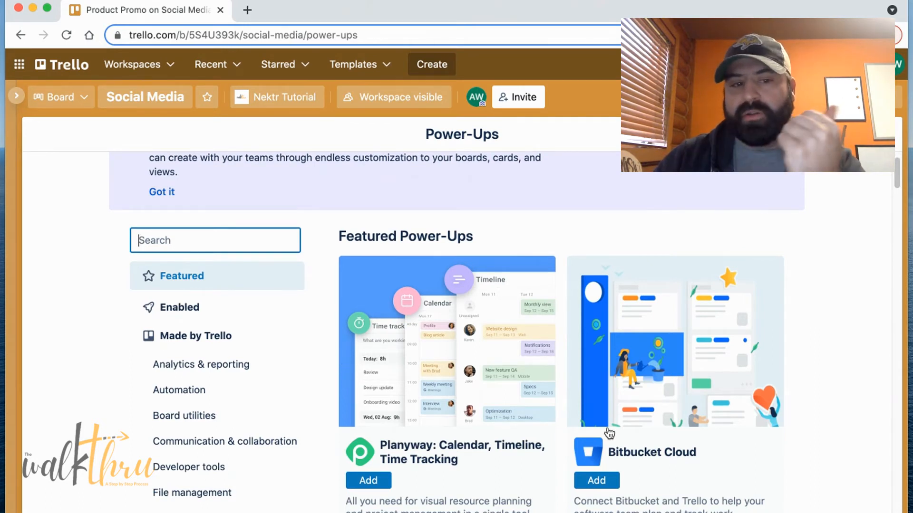
scroll(609, 427, "down", 3)
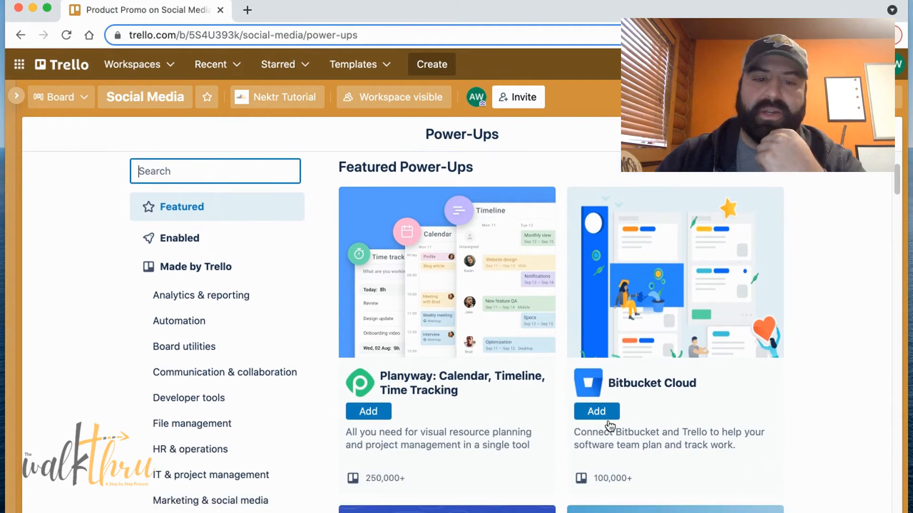
scroll(651, 405, "down", 2)
scroll(412, 281, "up", 8)
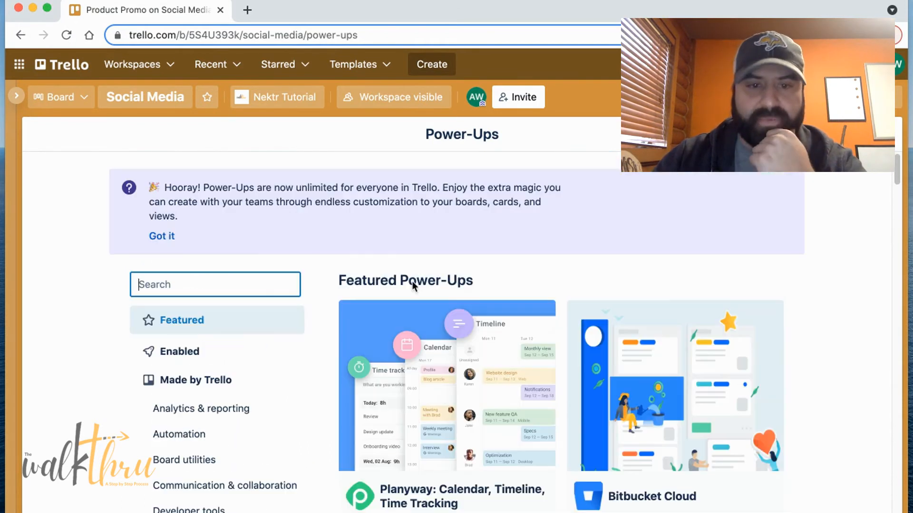
Search the Power-Ups for "approval" and add Approvals for Trello to the board, closing its guide and the directory.
type("app")
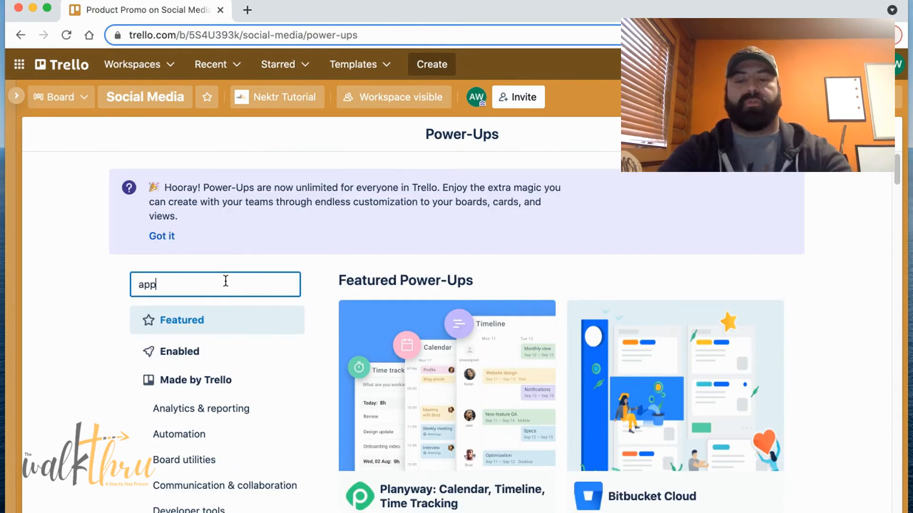
type("ro")
type("val")
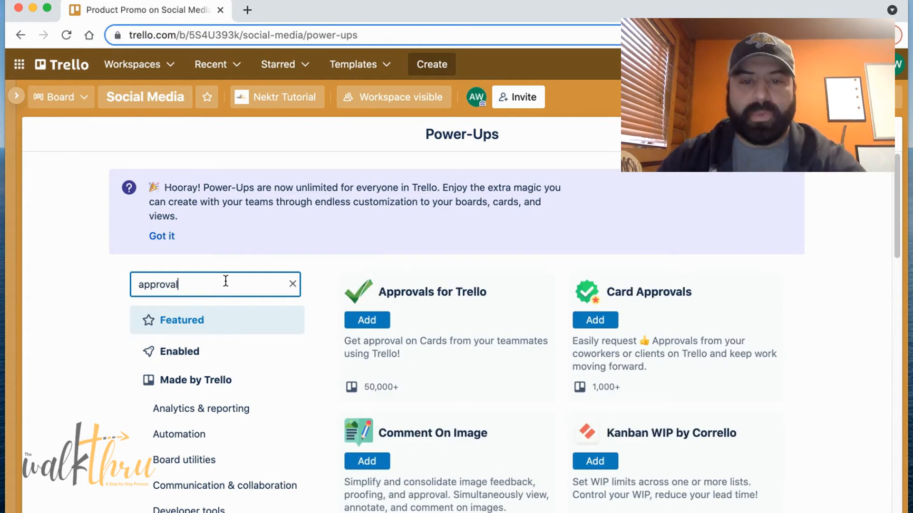
left_click(380, 323)
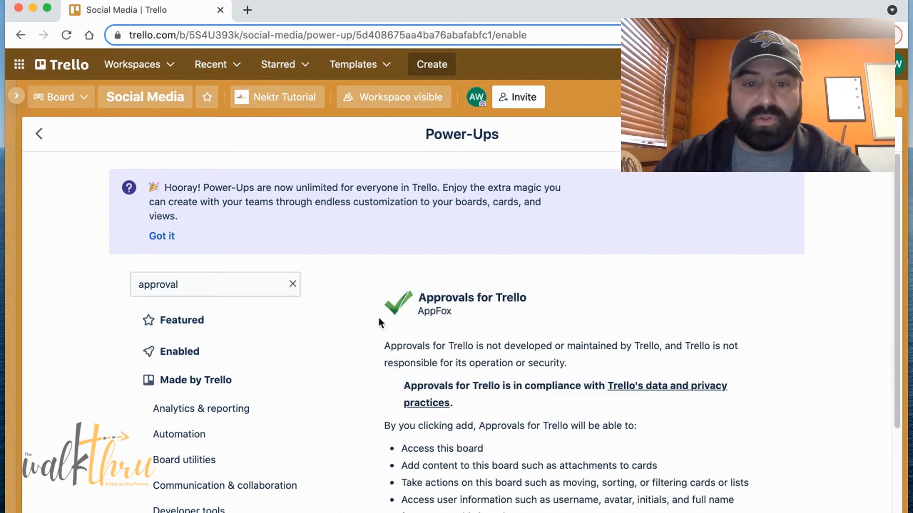
scroll(475, 357, "down", 5)
left_click(583, 446)
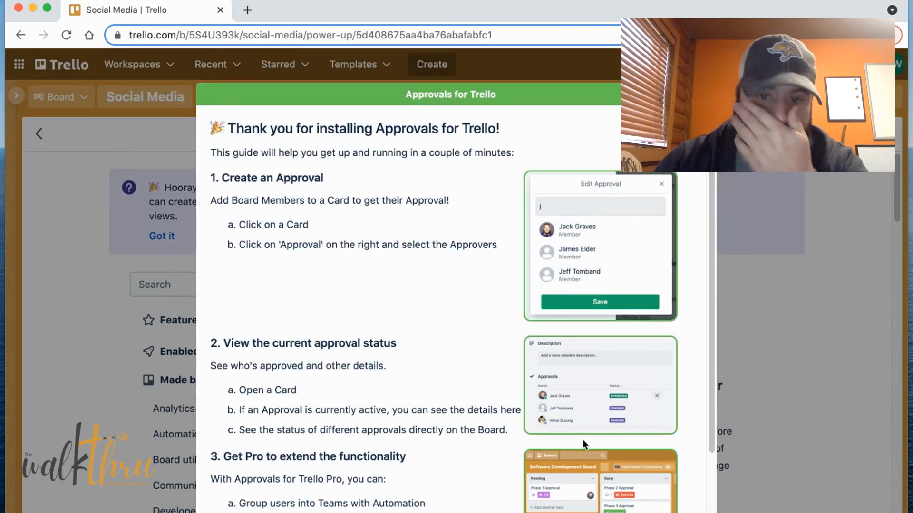
scroll(521, 420, "down", 3)
left_click(458, 489)
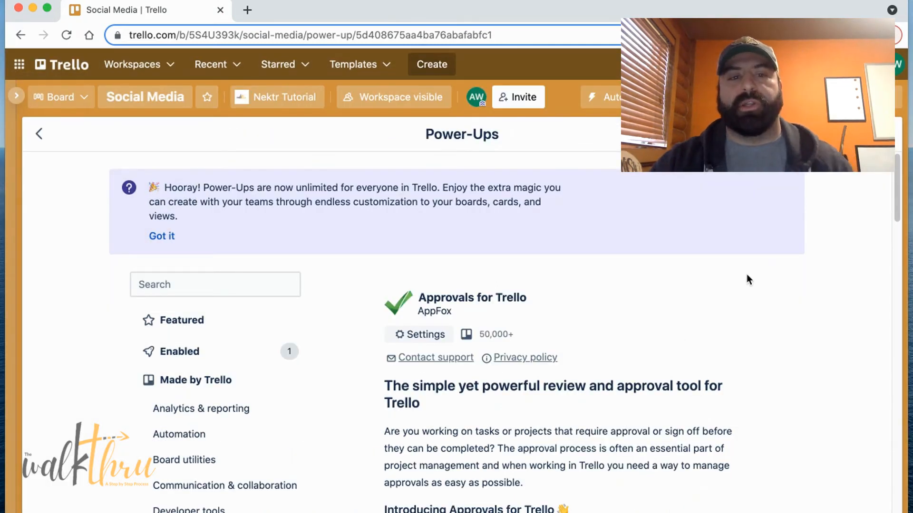
left_click(885, 134)
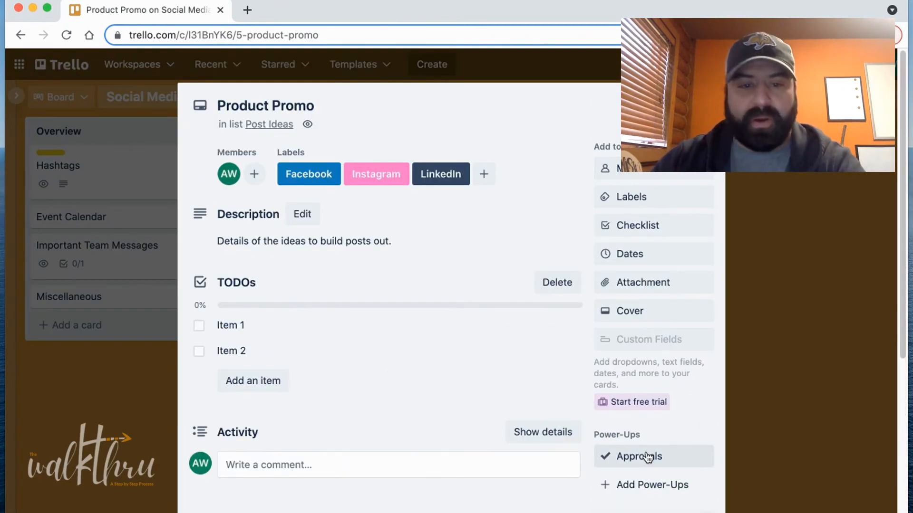
View the approver options for a new approval on the Product Promo card, and close them without creating one.
scroll(648, 461, "down", 3)
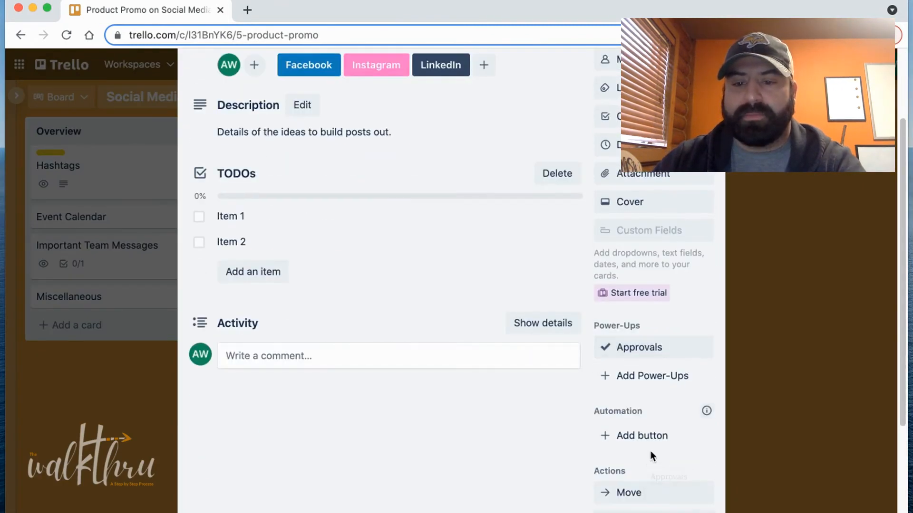
left_click(649, 346)
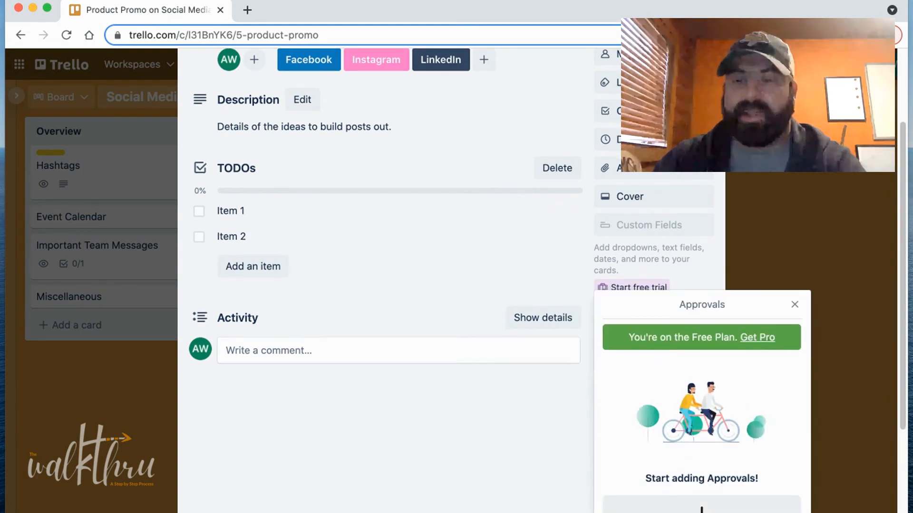
left_click(701, 505)
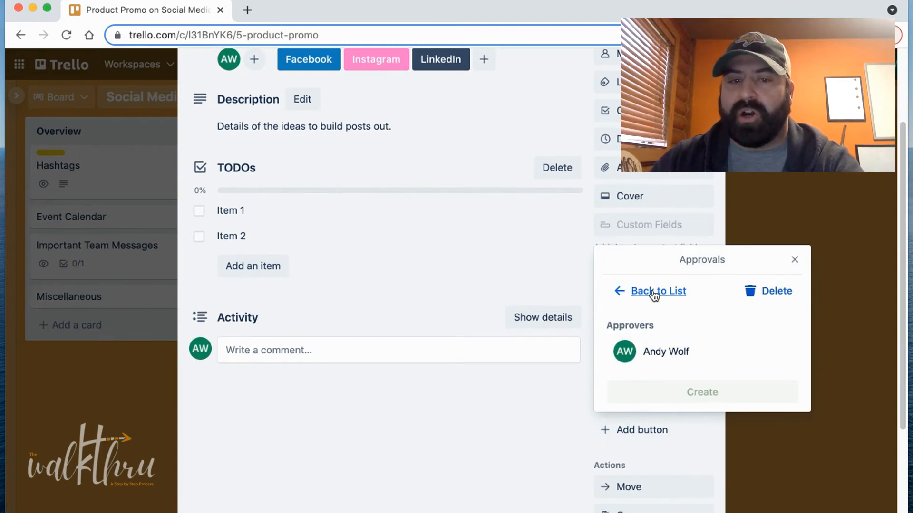
left_click(794, 261)
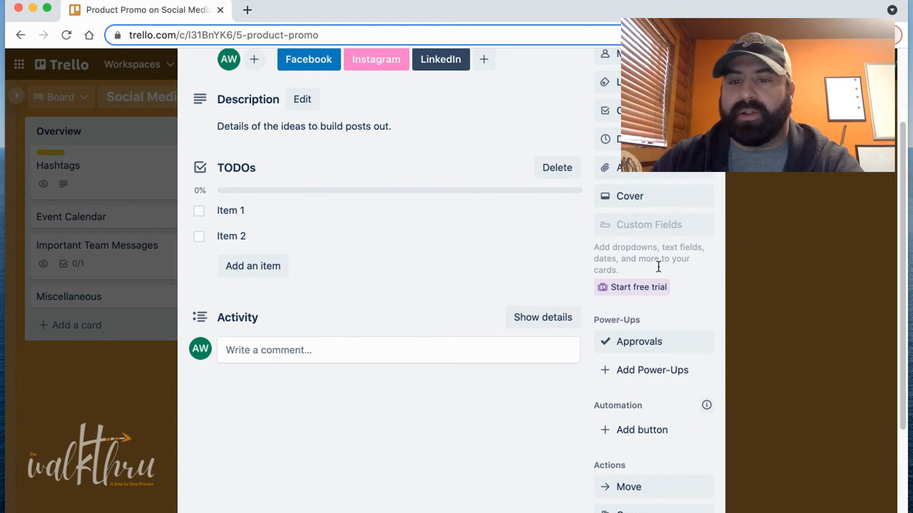
Post the comment "Keep the conversation going." on the Product Promo card, mentioning the team member's own account, and close the card.
scroll(666, 355, "up", 2)
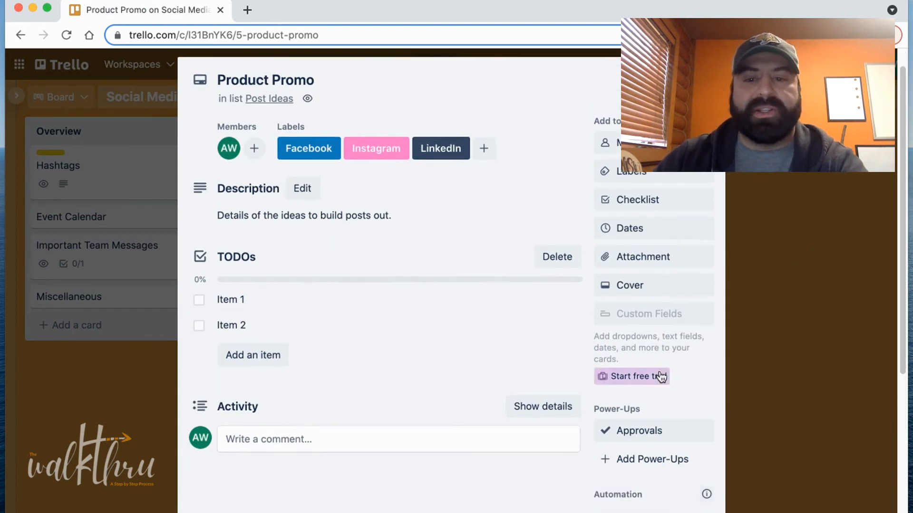
scroll(660, 373, "down", 1)
scroll(457, 425, "up", 2)
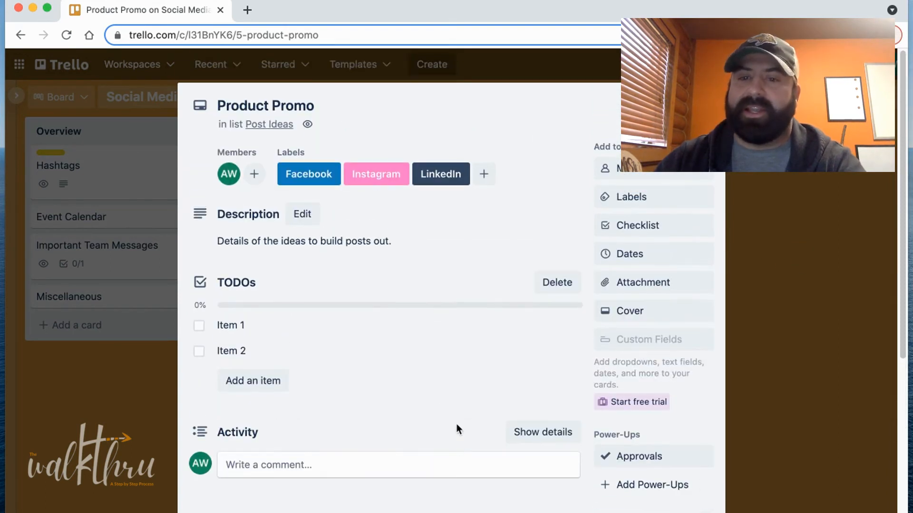
left_click(274, 461)
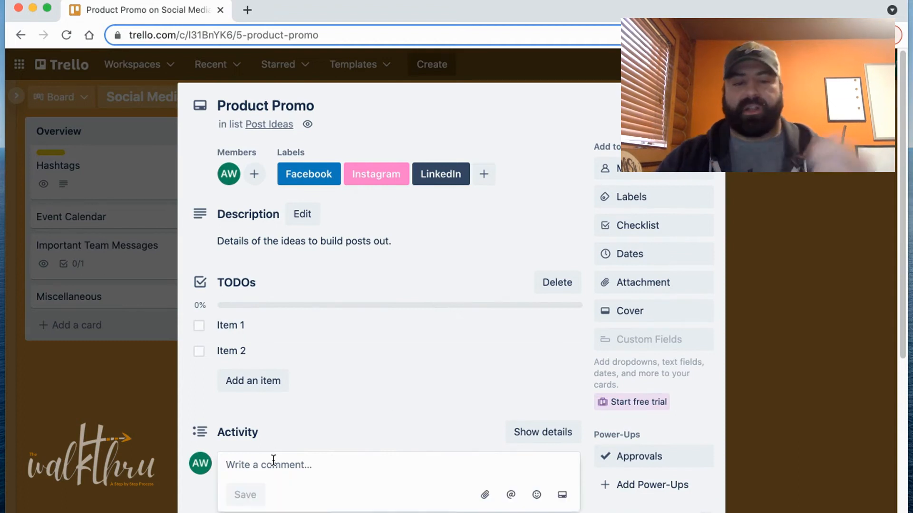
type("@andy")
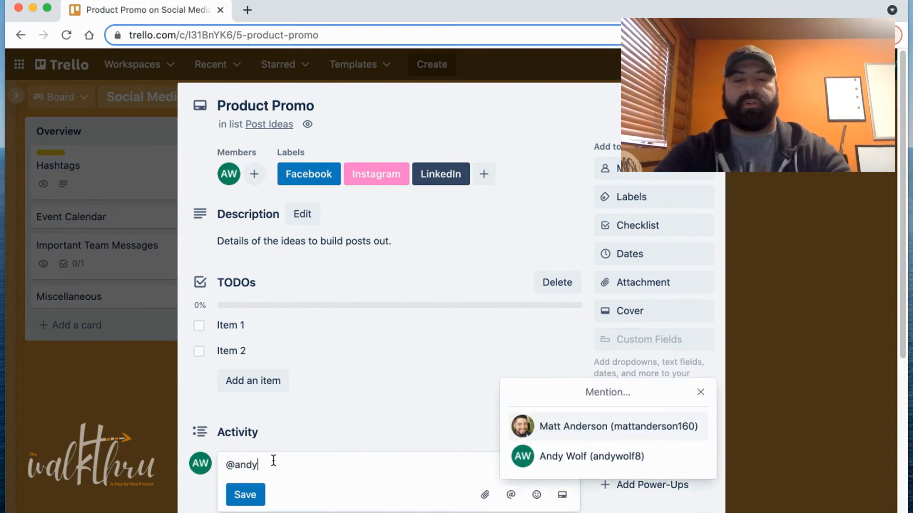
left_click(584, 468)
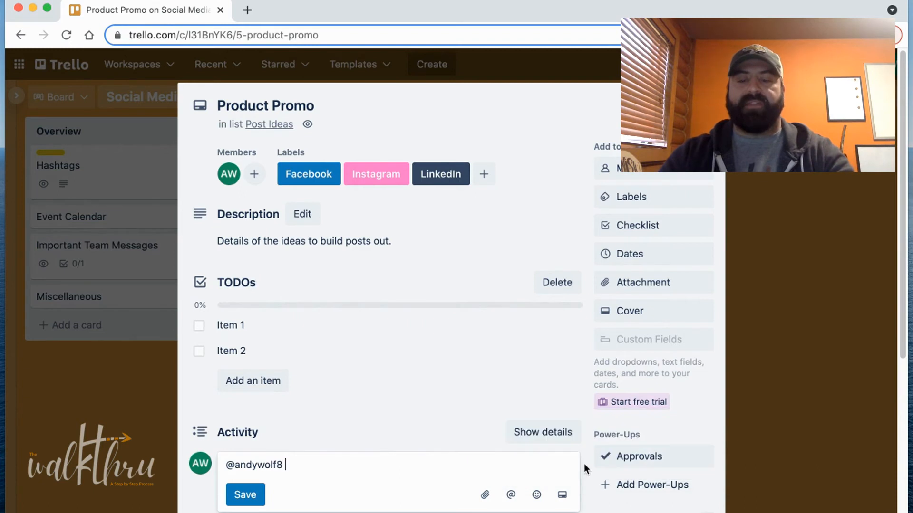
scroll(511, 409, "down", 1)
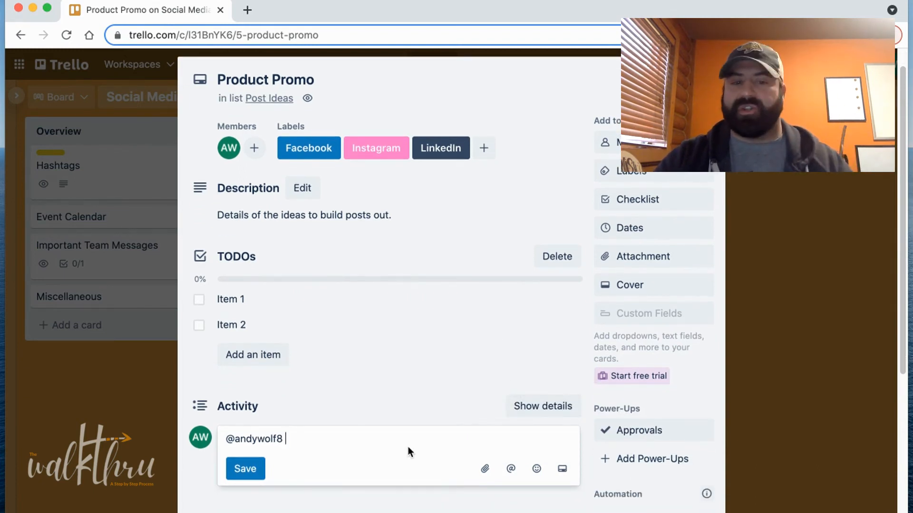
type("Keep")
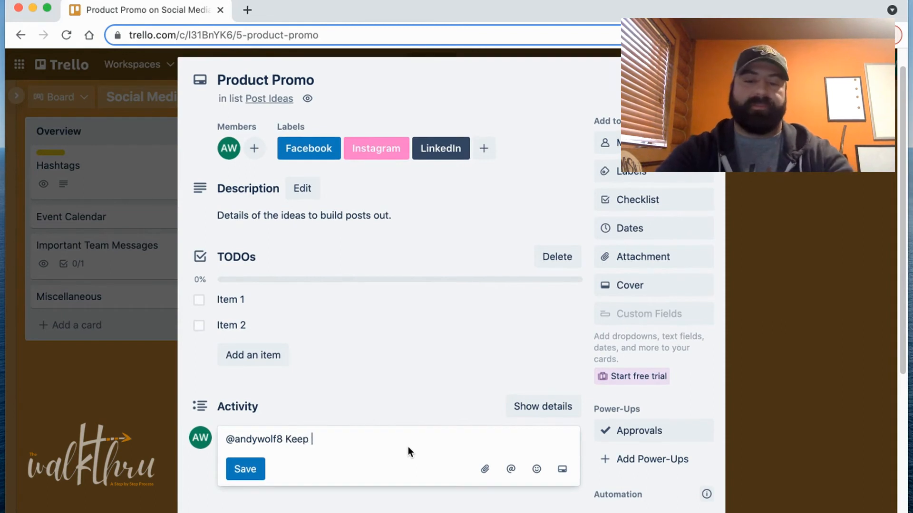
type(" the conversation going.")
left_click(255, 471)
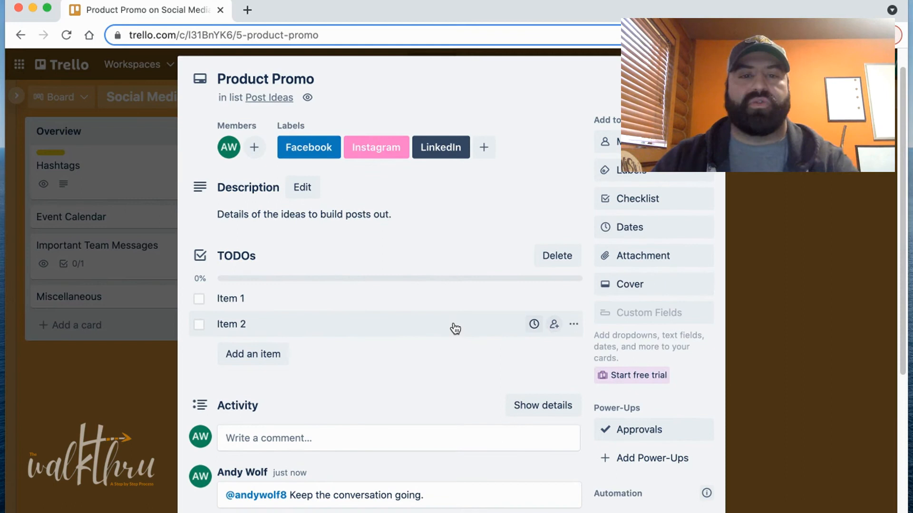
scroll(454, 326, "down", 1)
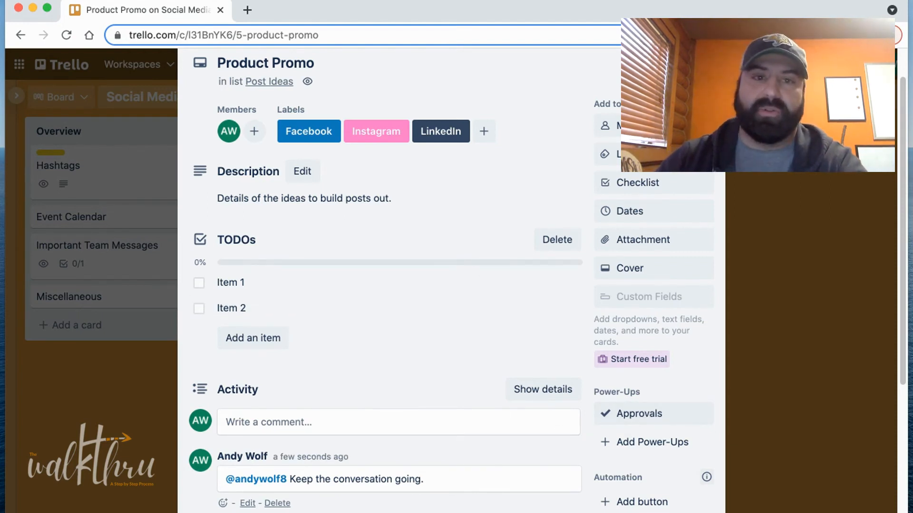
key("Escape")
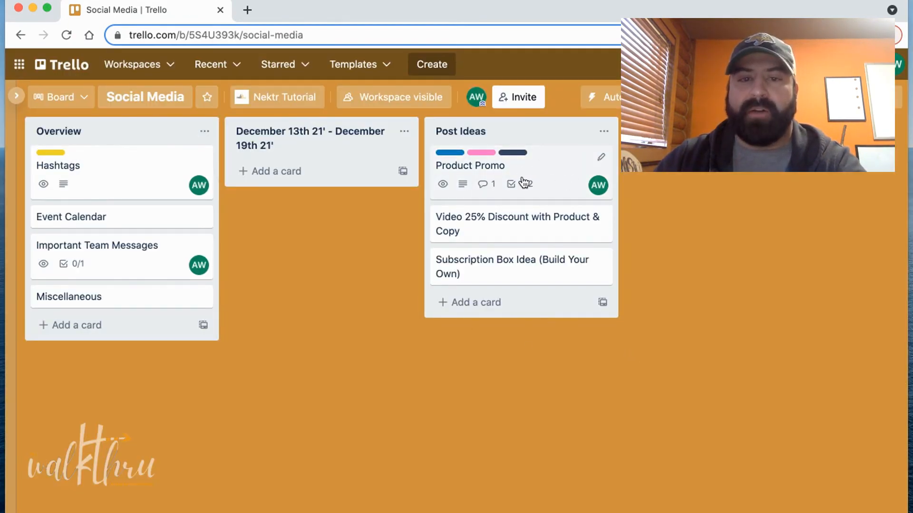
Move the "Subscription Box Idea (Build Your Own)" card from Post Ideas to the Story Ideas list.
left_click_drag(537, 172, 525, 150)
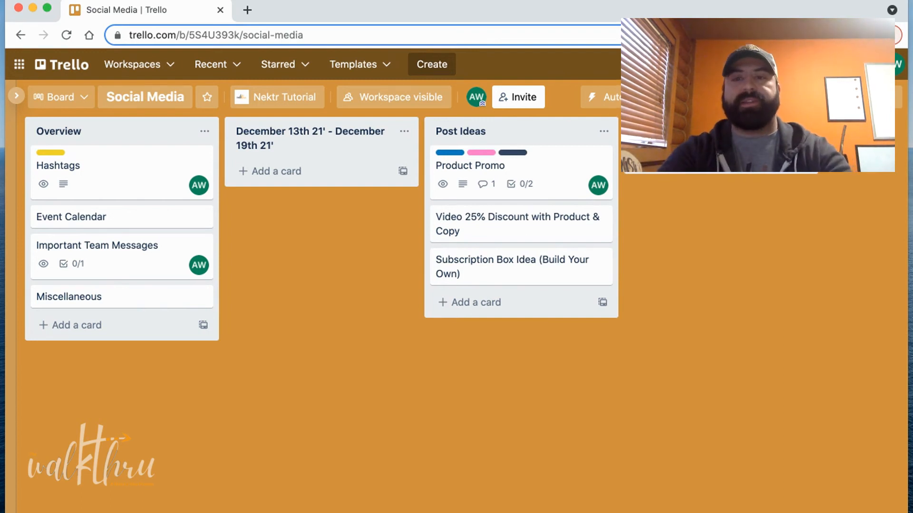
scroll(456, 238, "right", 3)
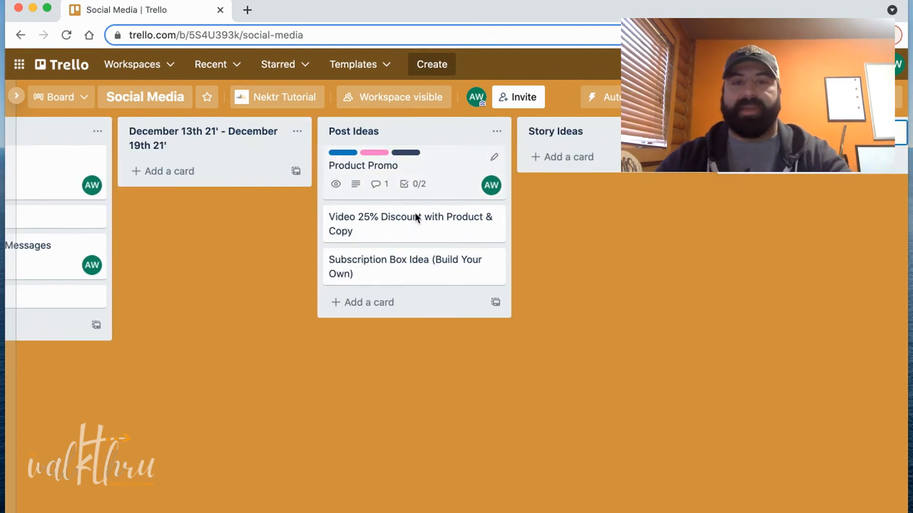
left_click_drag(452, 259, 536, 185)
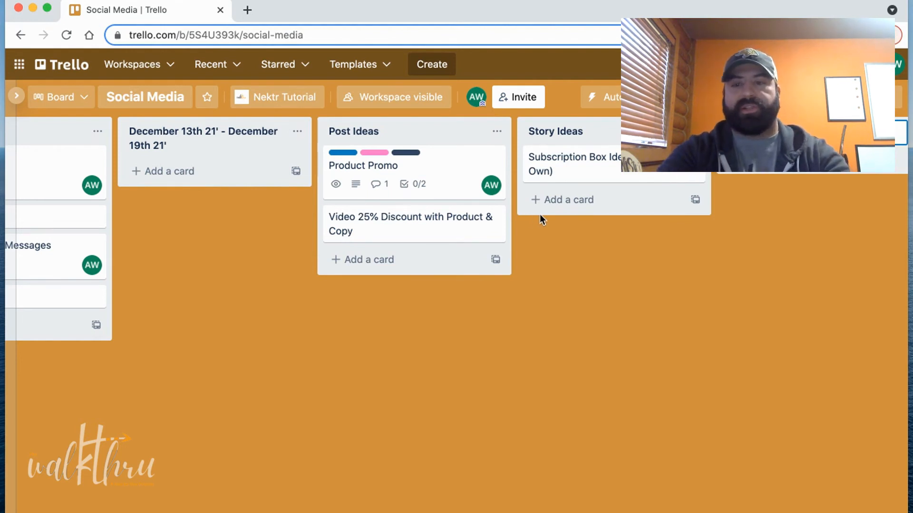
Add two cards titled "Image 1" and "Image 2" to the Images list.
scroll(540, 218, "right", 5)
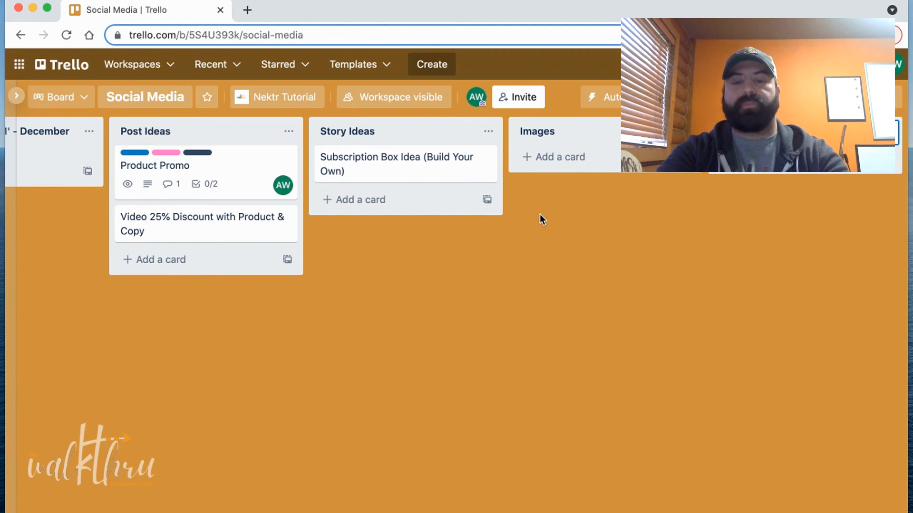
scroll(540, 213, "right", 5)
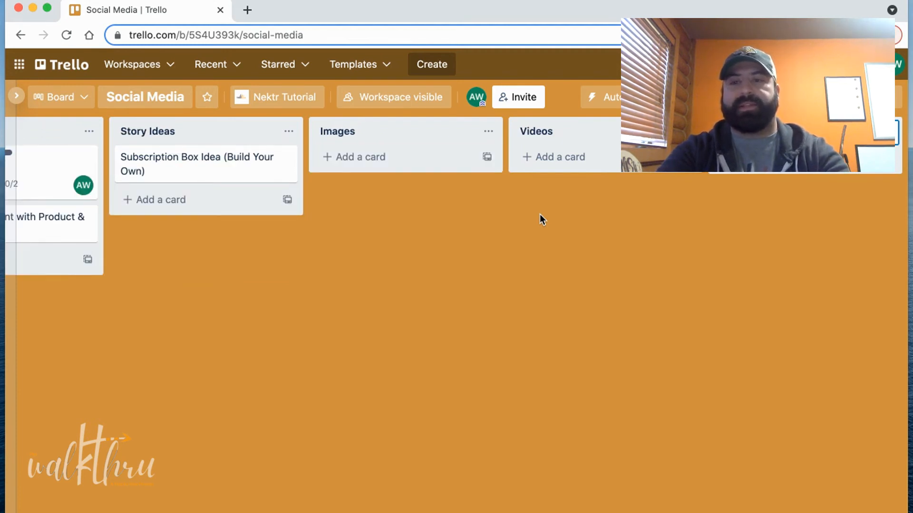
scroll(540, 219, "right", 5)
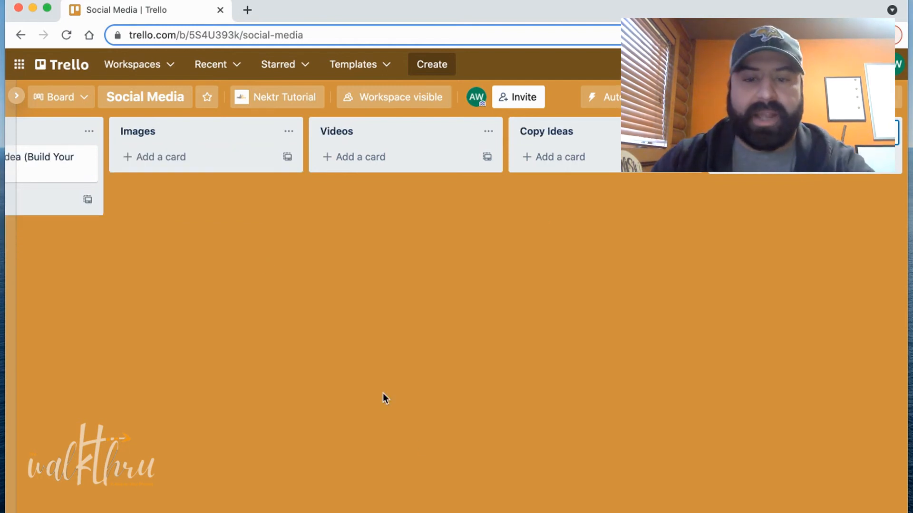
scroll(456, 228, "left", 18)
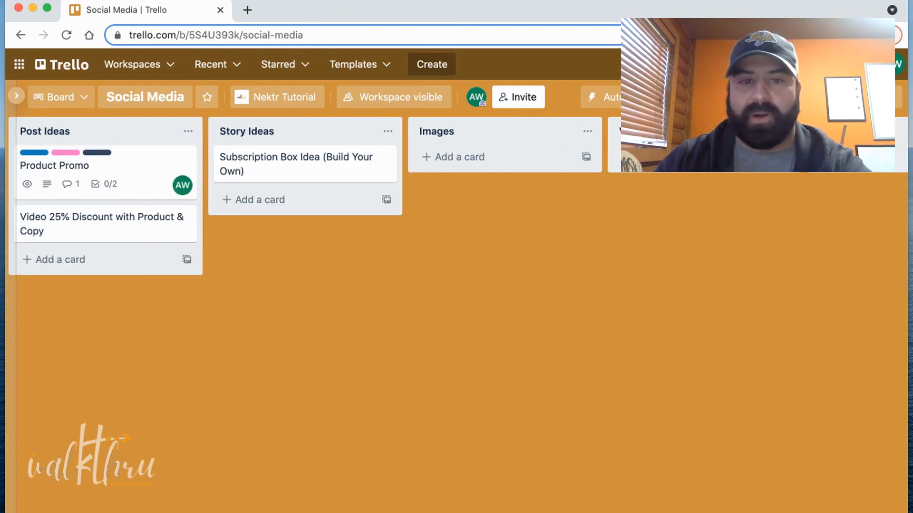
scroll(456, 229, "right", 8)
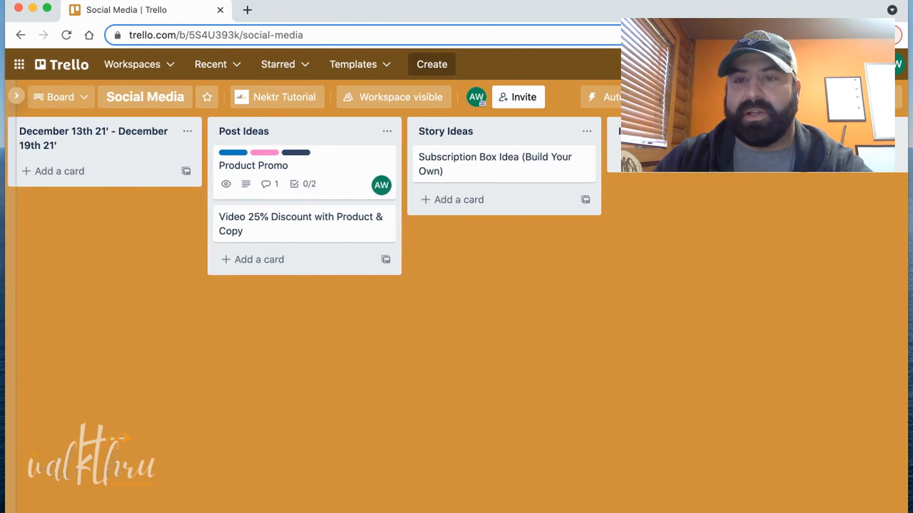
scroll(457, 228, "right", 1)
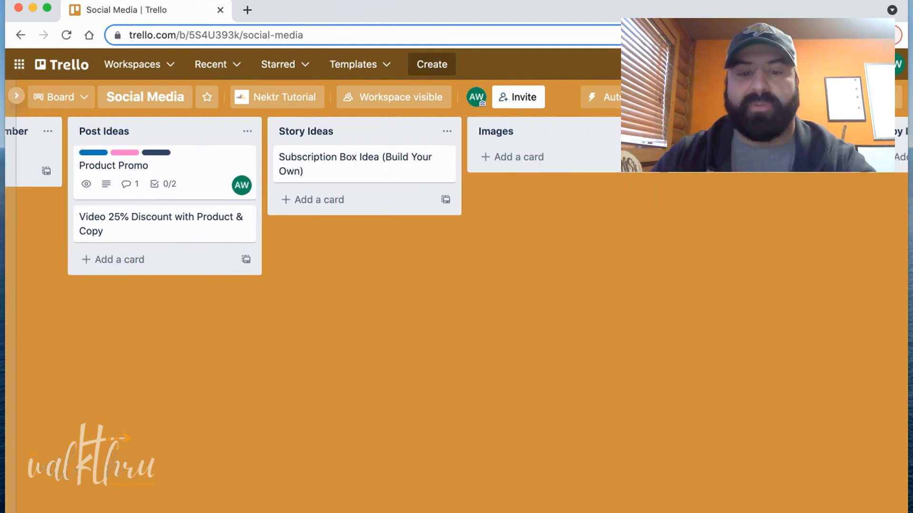
scroll(457, 229, "right", 1)
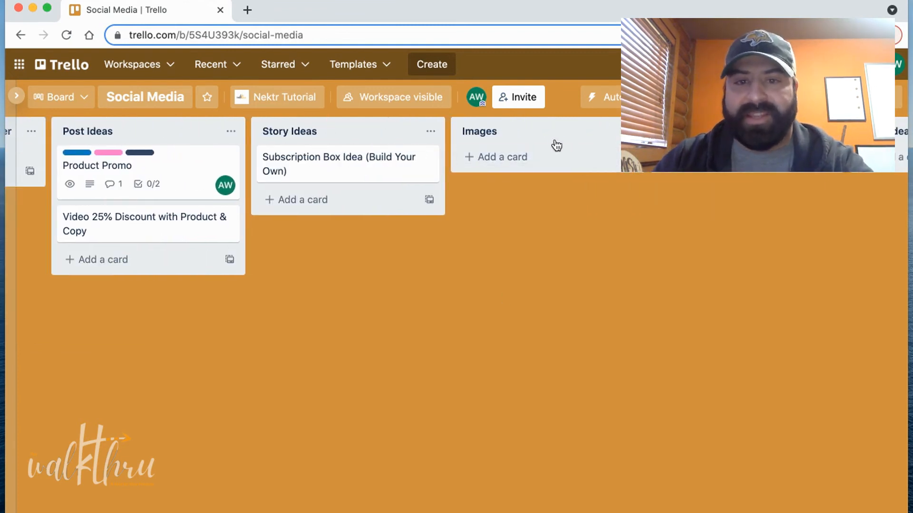
left_click(543, 164)
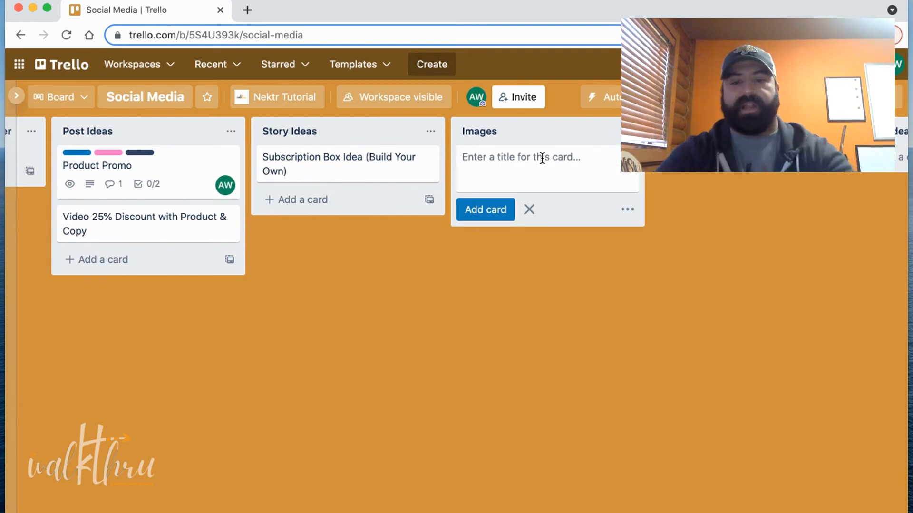
type("Image 1")
key("Return")
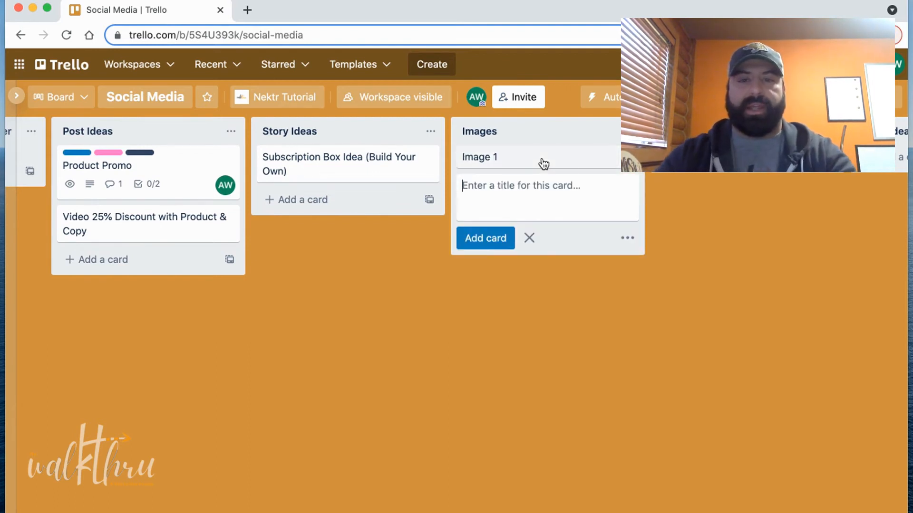
type("Image 2")
key("Return")
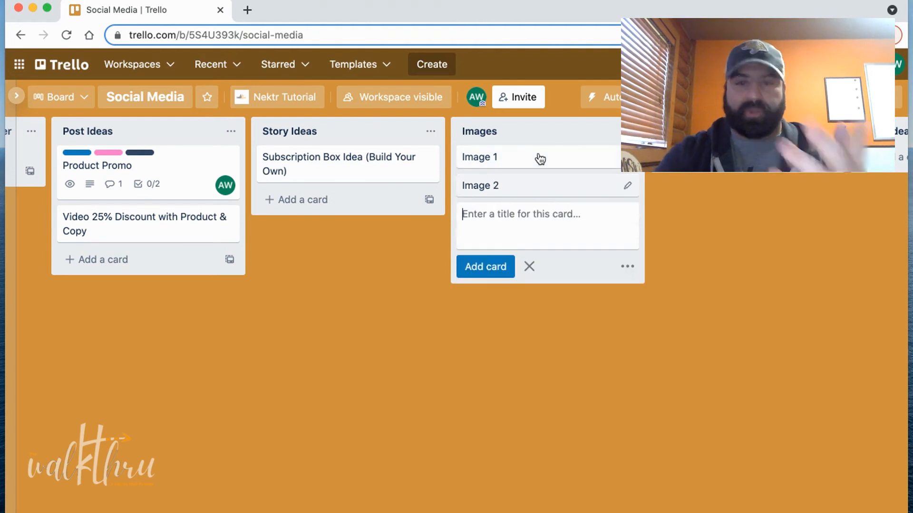
Attach "The Walkthru Animated Intro (6).png" from the computer's Downloads folder to the Image 1 card and close the card.
left_click(568, 164)
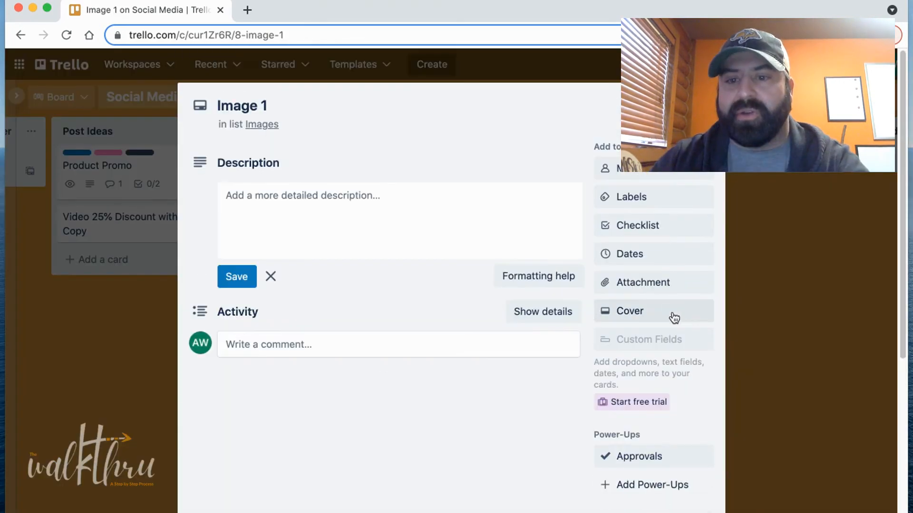
left_click(655, 292)
left_click(640, 126)
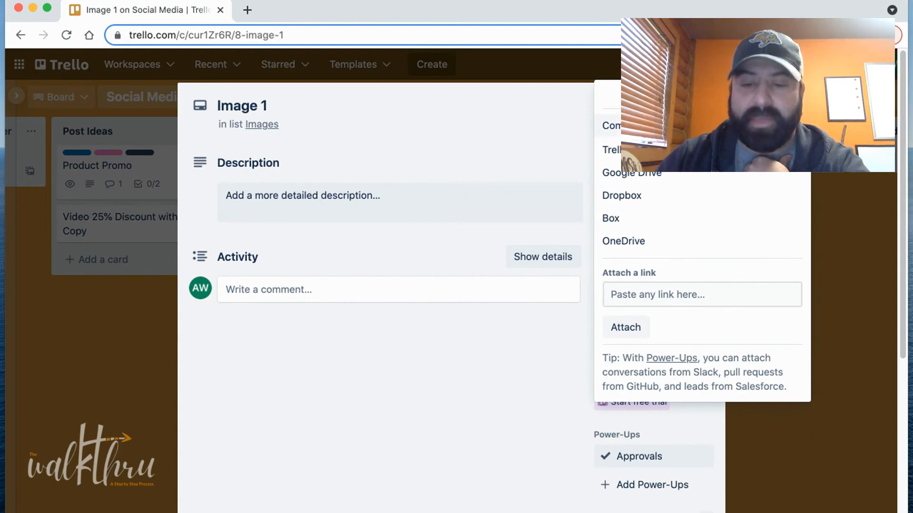
left_click(632, 126)
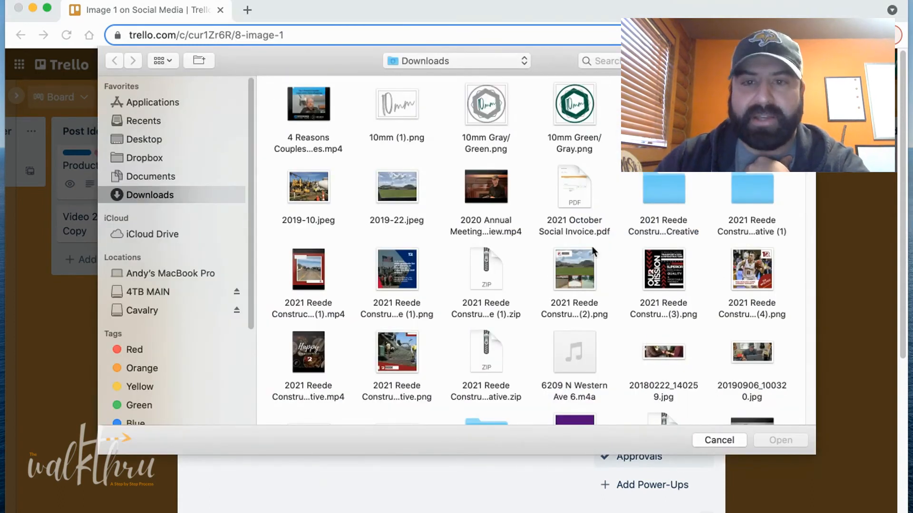
scroll(662, 275, "down", 2)
scroll(735, 287, "down", 20)
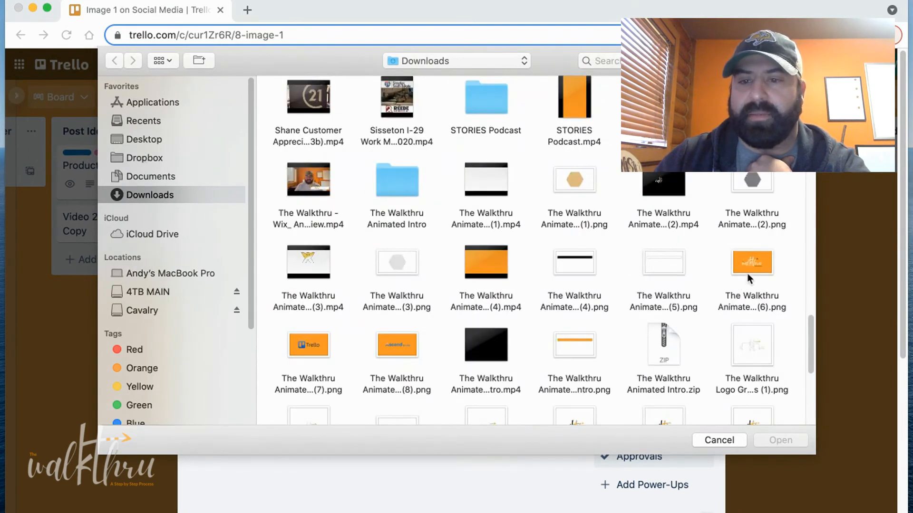
left_click(749, 272)
left_click(774, 441)
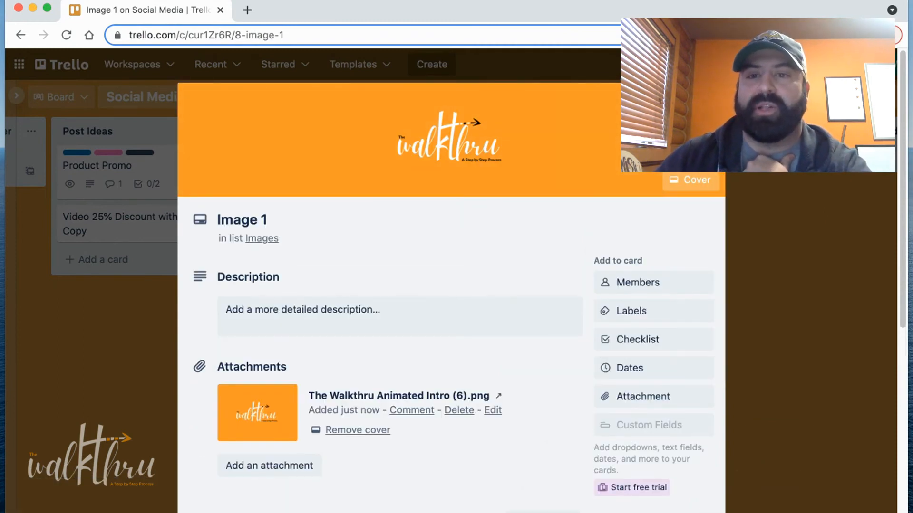
left_click(708, 100)
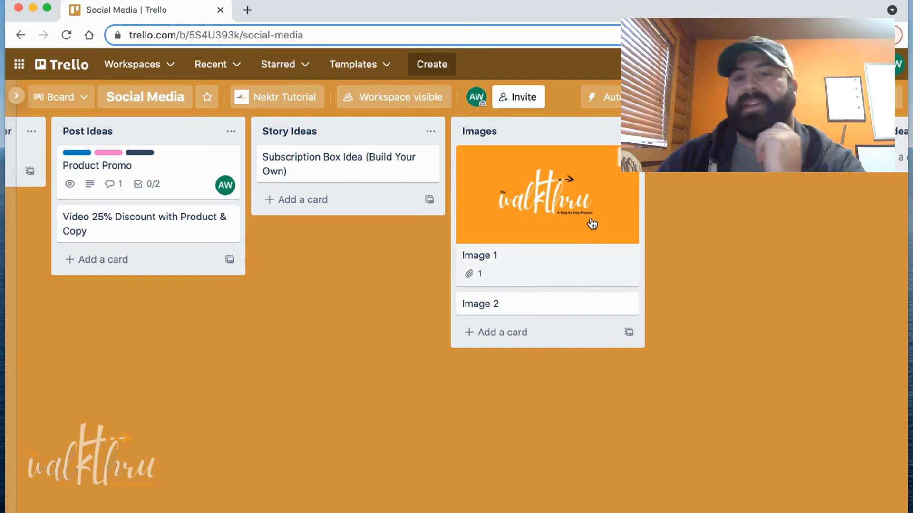
Move the Image 1 card from the Images list to the top of the Post Ideas list.
left_click_drag(754, 376, 632, 374)
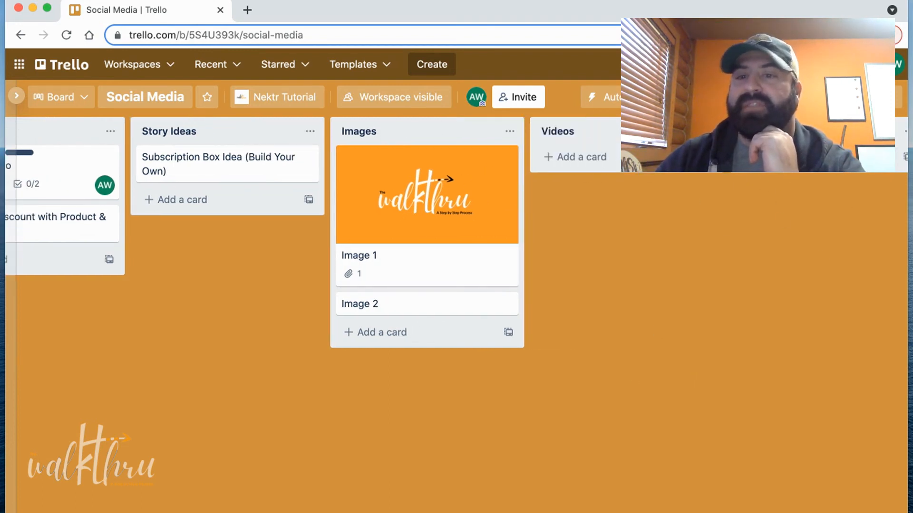
scroll(734, 301, "left", 6)
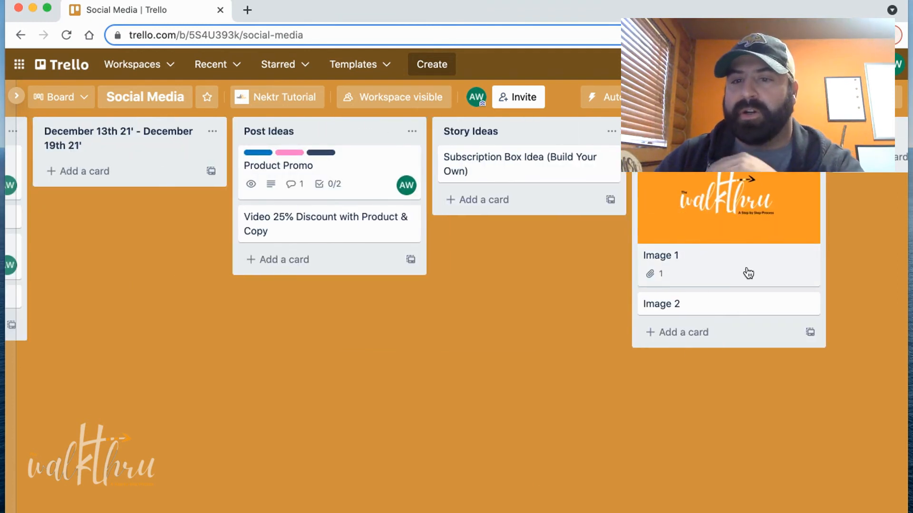
left_click_drag(750, 274, 338, 220)
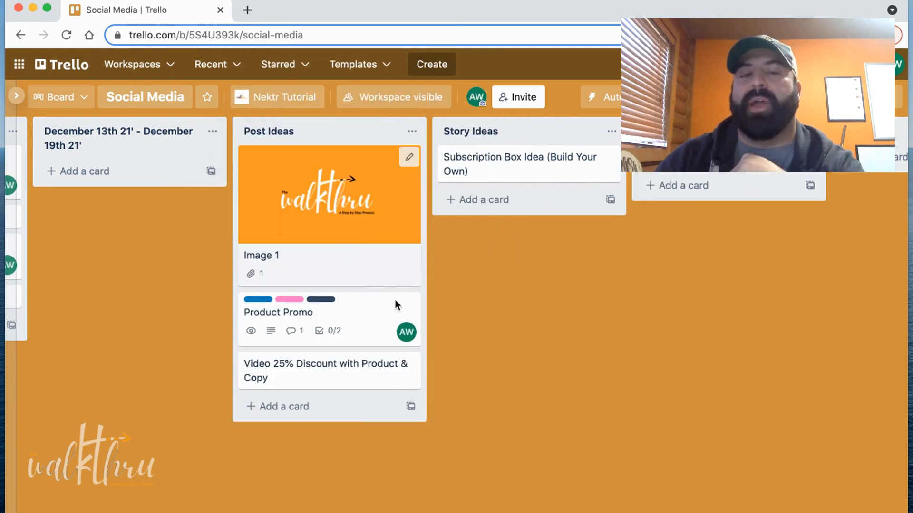
Add the Instagram and LinkedIn labels to the Image 1 card and assign the listed board member to it.
scroll(353, 273, "left", 4)
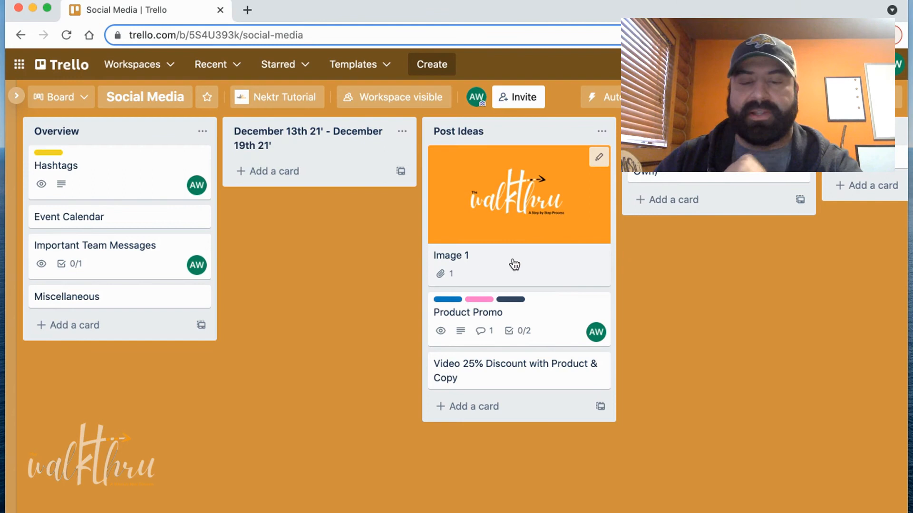
left_click(511, 276)
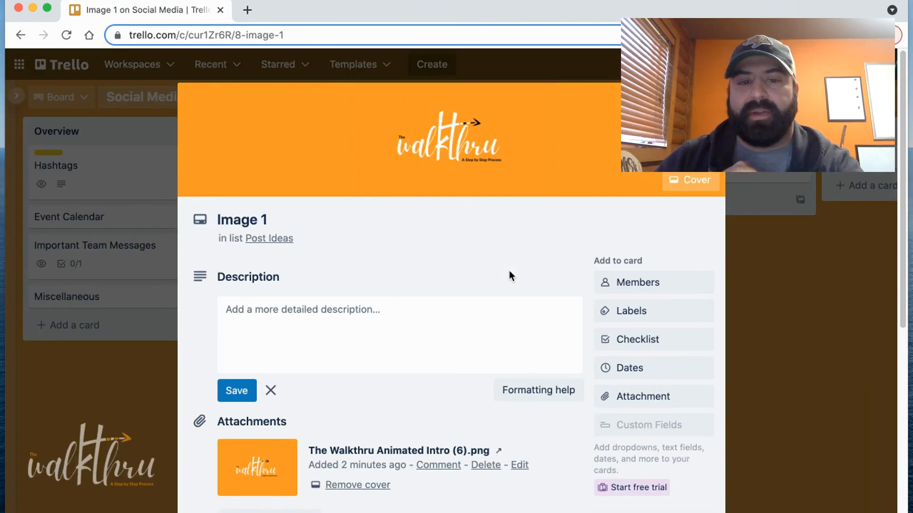
left_click(665, 316)
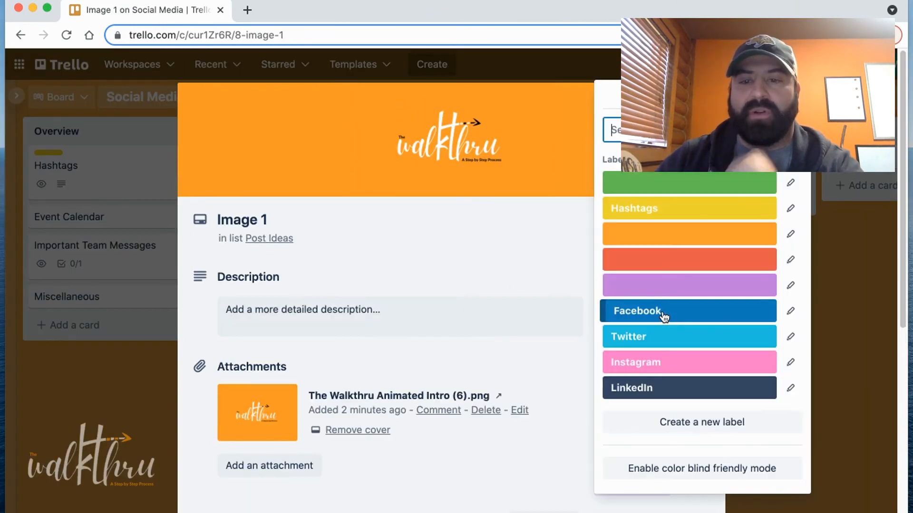
left_click(648, 361)
left_click(638, 386)
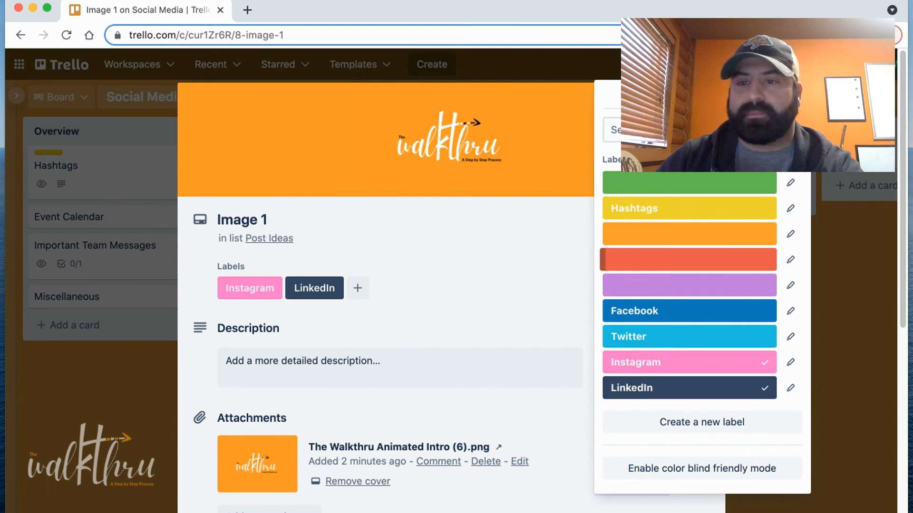
left_click(798, 95)
left_click(672, 280)
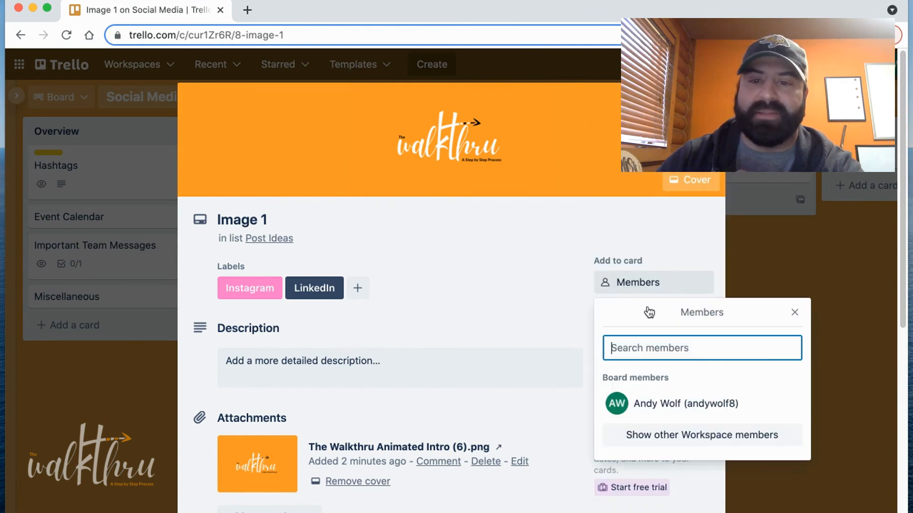
left_click(648, 404)
Save "This is the starter copy for this post..." as the Image 1 card's description and close the card.
scroll(492, 373, "down", 2)
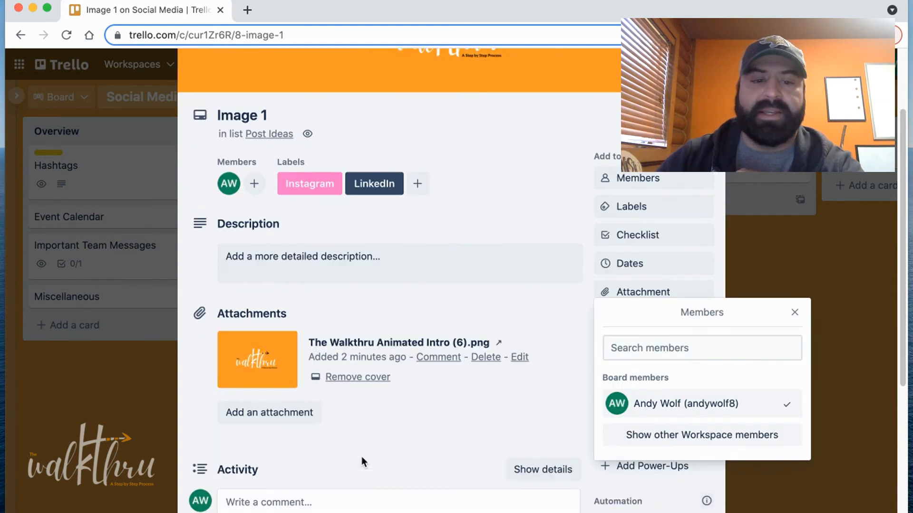
scroll(361, 457, "down", 3)
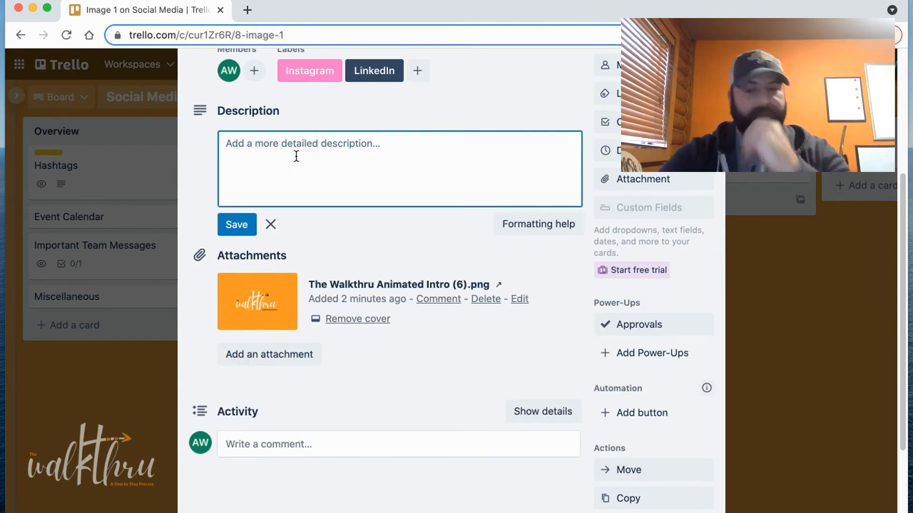
type("This is that")
key("BackSpace")
key("BackSpace")
type("e starter copy for ")
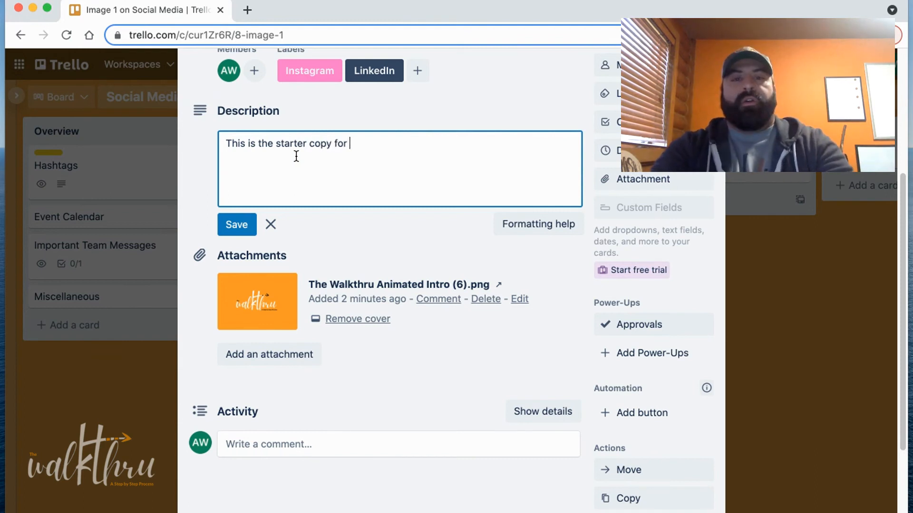
type("this post...")
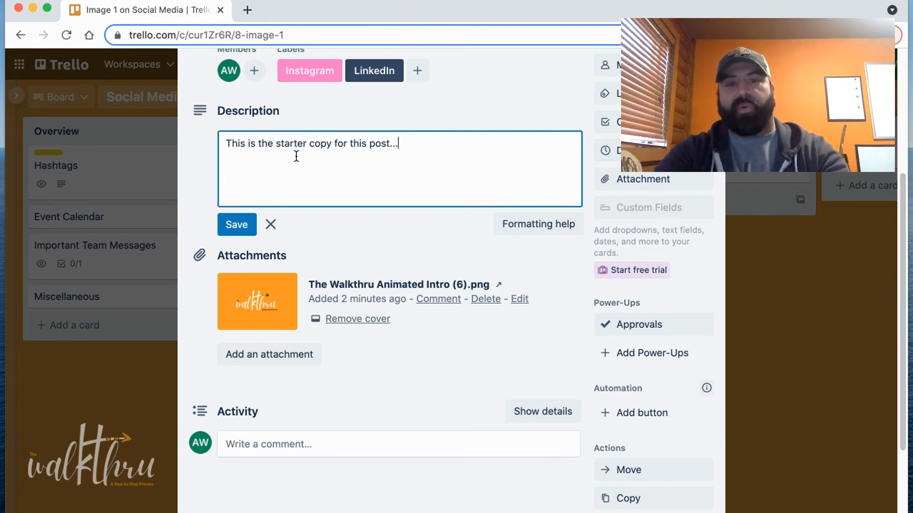
left_click(239, 226)
left_click(70, 397)
Copy the hashtags "#product #sale #christmas" from the Hashtags card's description and close the card.
left_click(124, 188)
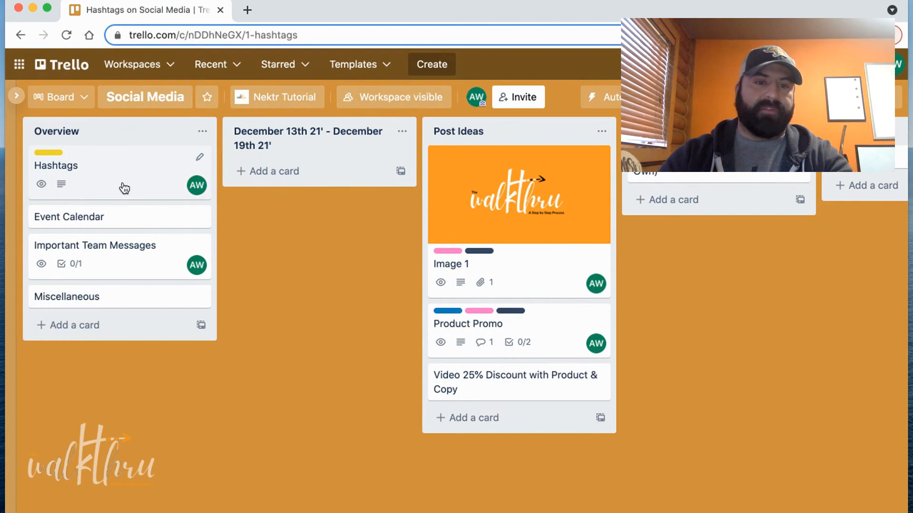
left_click(337, 247)
key("ctrl+c")
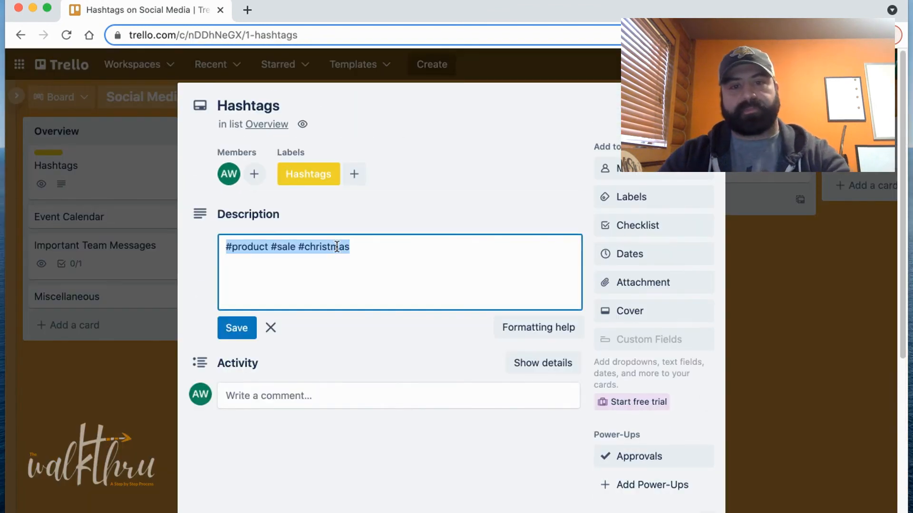
left_click(237, 328)
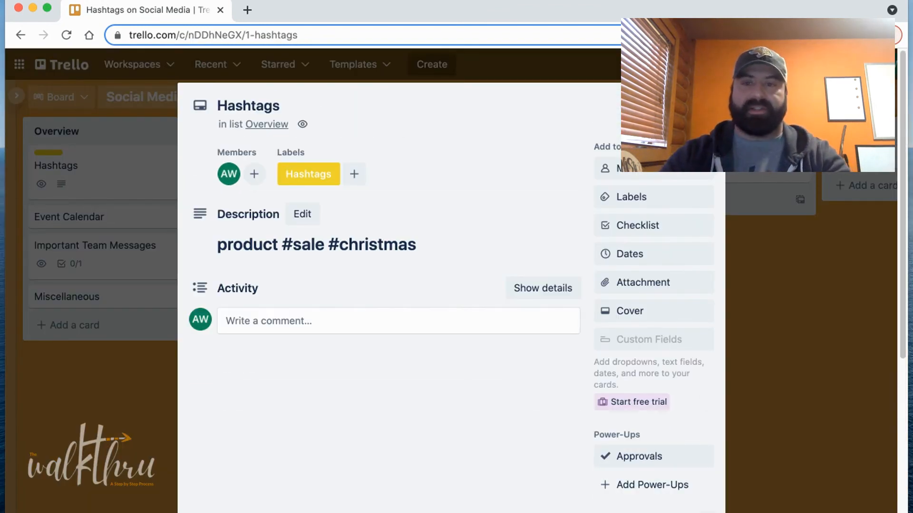
key("Escape")
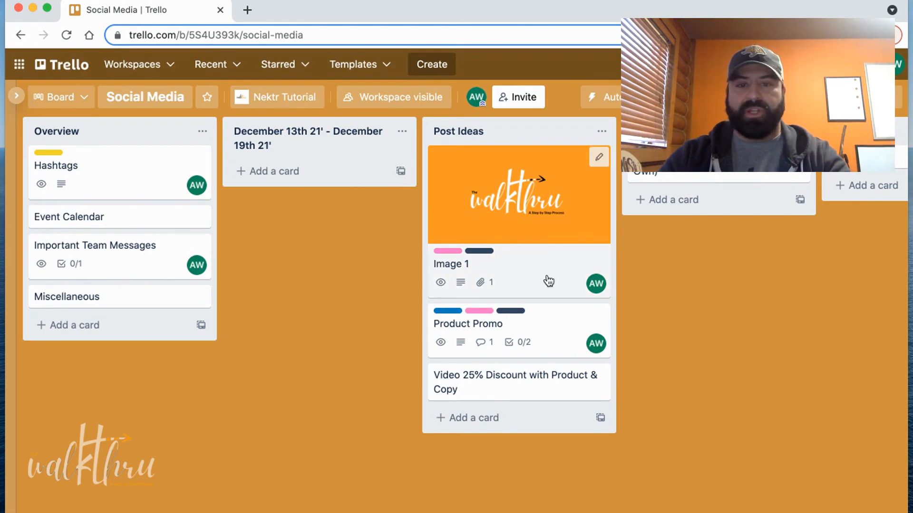
Paste the copied hashtags into the Image 1 card's description, one blank line below the starter copy.
left_click(547, 281)
left_click(401, 359)
left_click(470, 353)
key("Return")
key("Return")
key("ctrl+v")
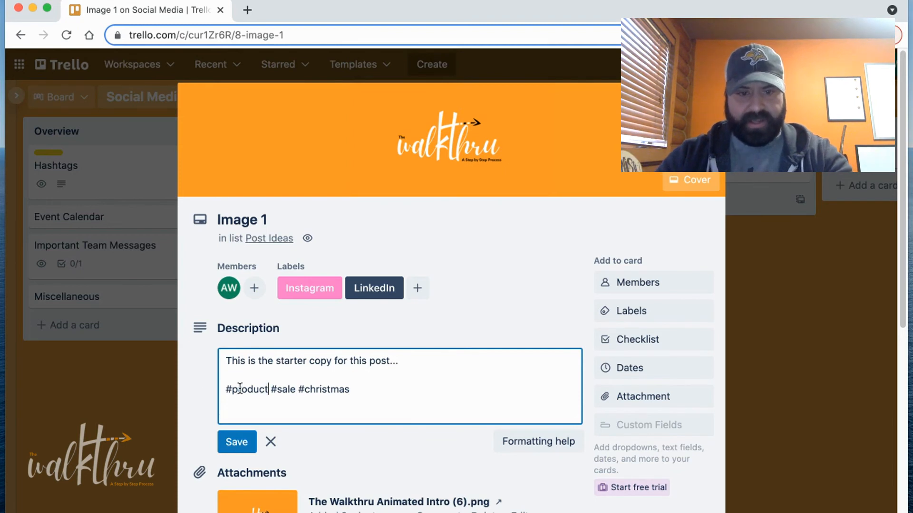
Remove "#product" from the pasted hashtags, keeping "#sale #christmas" one blank line below the starter copy.
left_click_drag(268, 389, 202, 387)
key("BackSpace")
key("BackSpace")
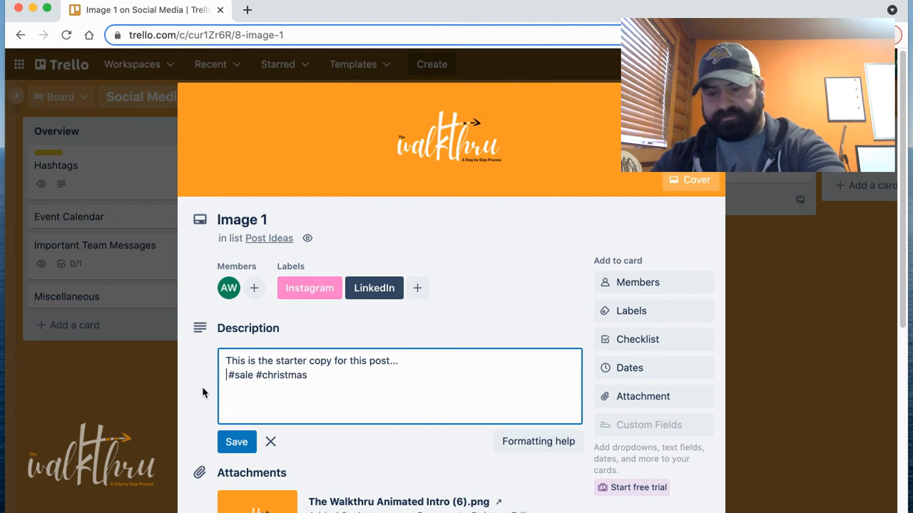
key("Return")
key("Delete")
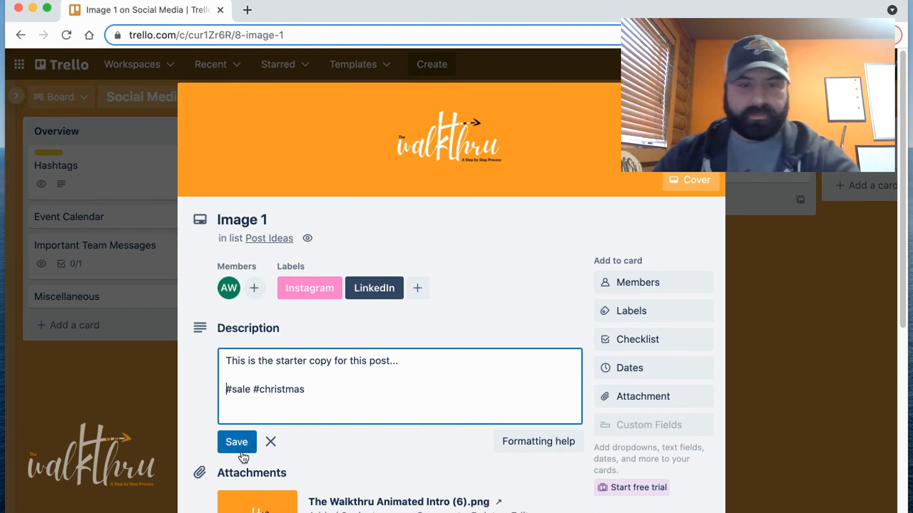
Add an "IG ONLY:" line followed by "#products #specials #quality" below the hashtags and save the description.
left_click(341, 386)
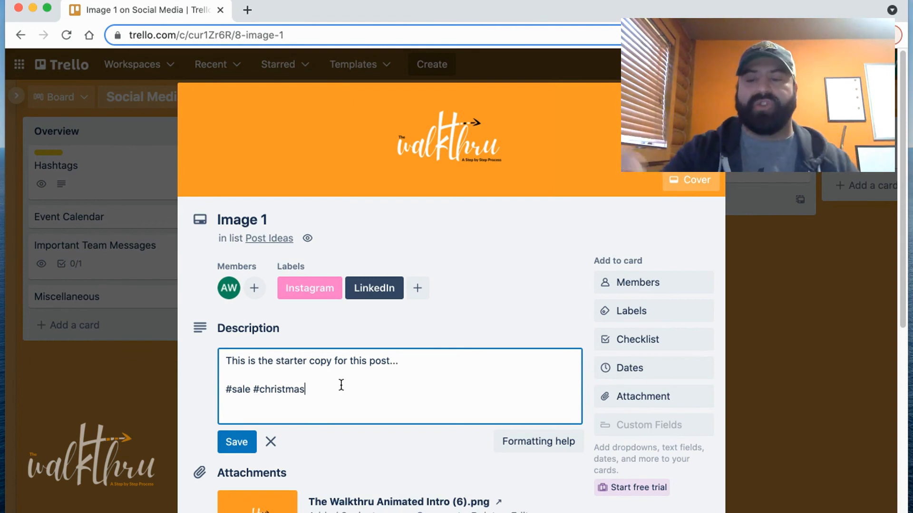
key("Return")
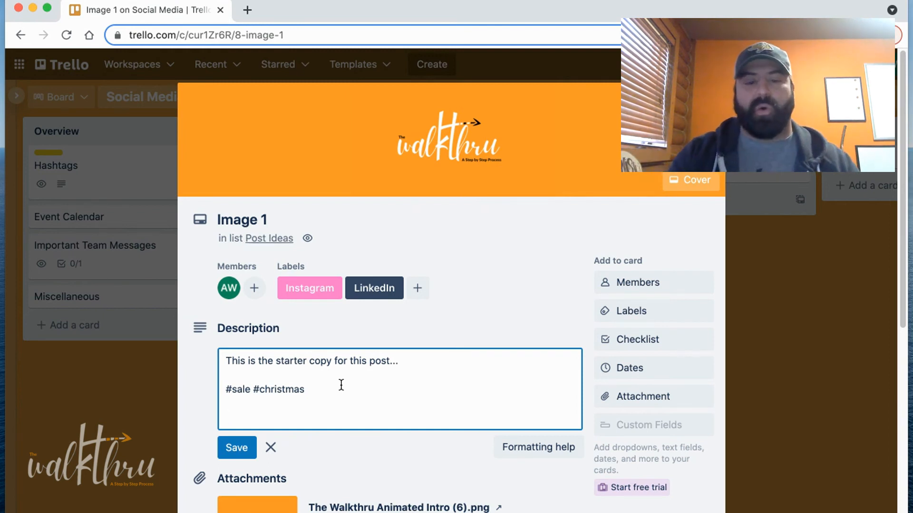
type("IG ONLY")
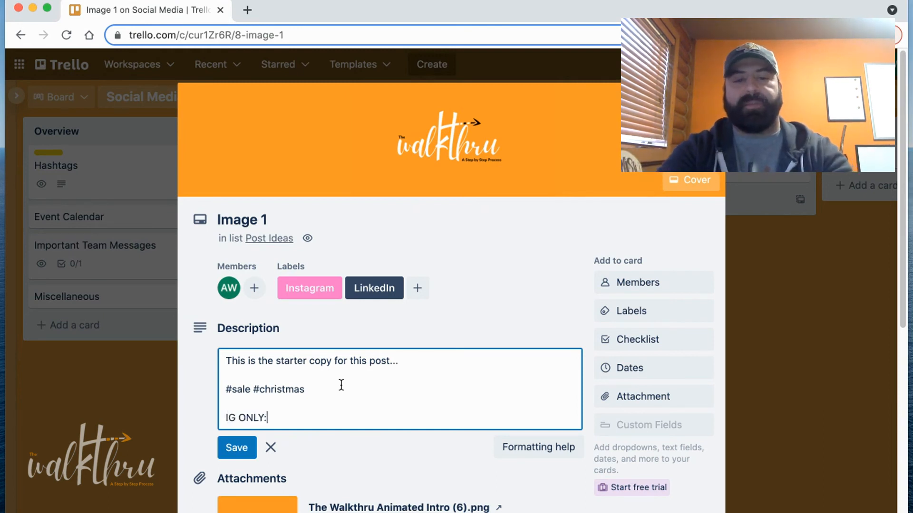
type(":")
key("Return")
type("#produ")
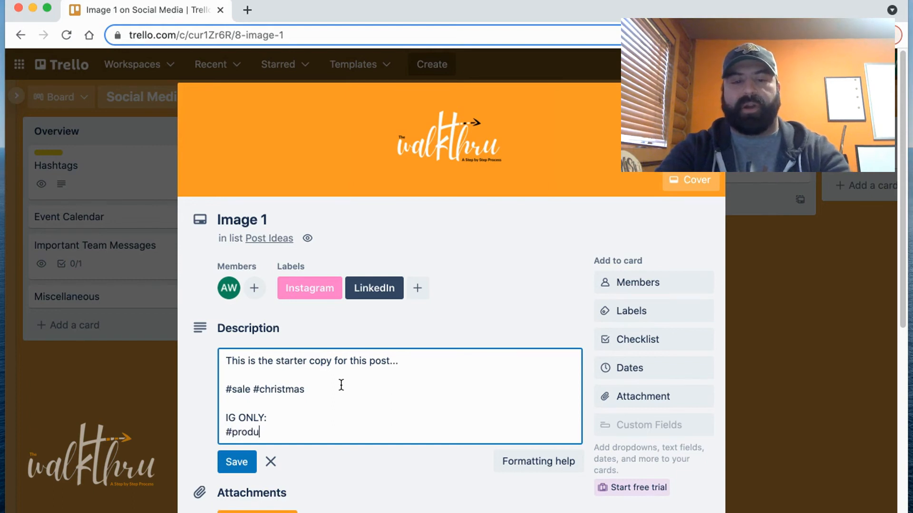
type("cts #specials #")
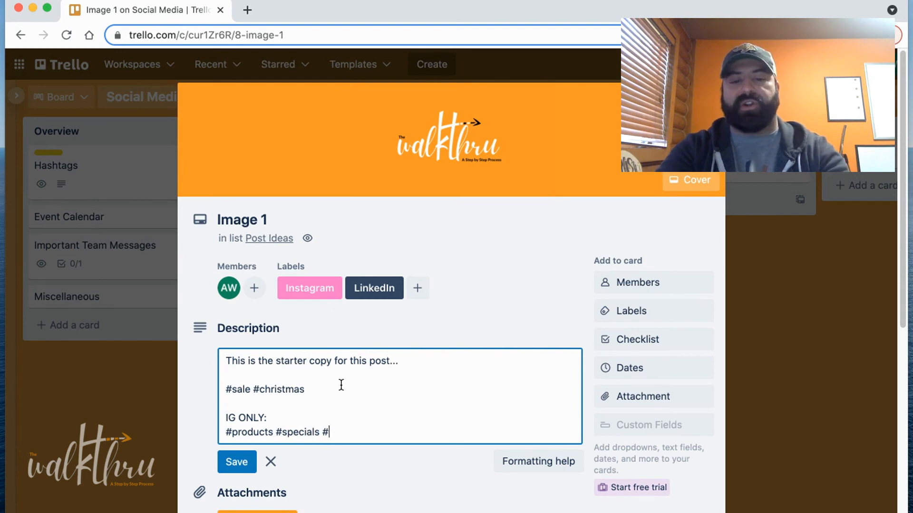
type("quality")
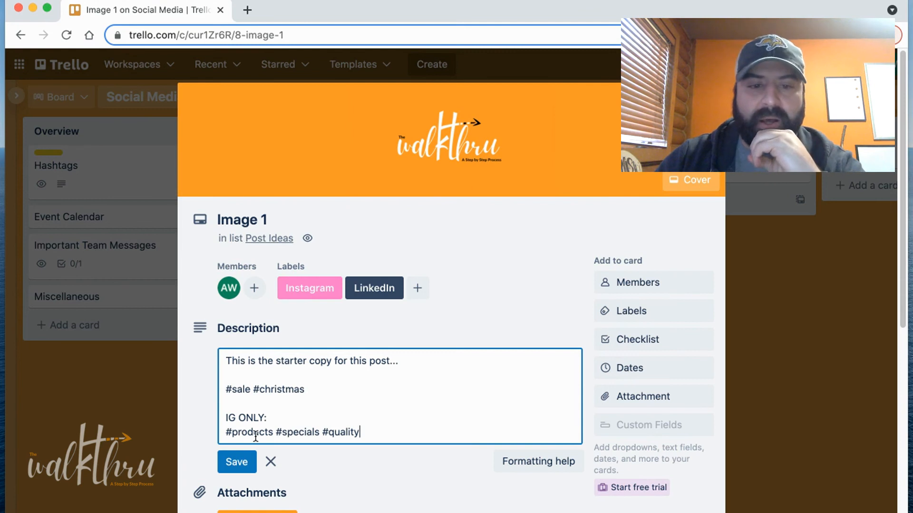
left_click(239, 465)
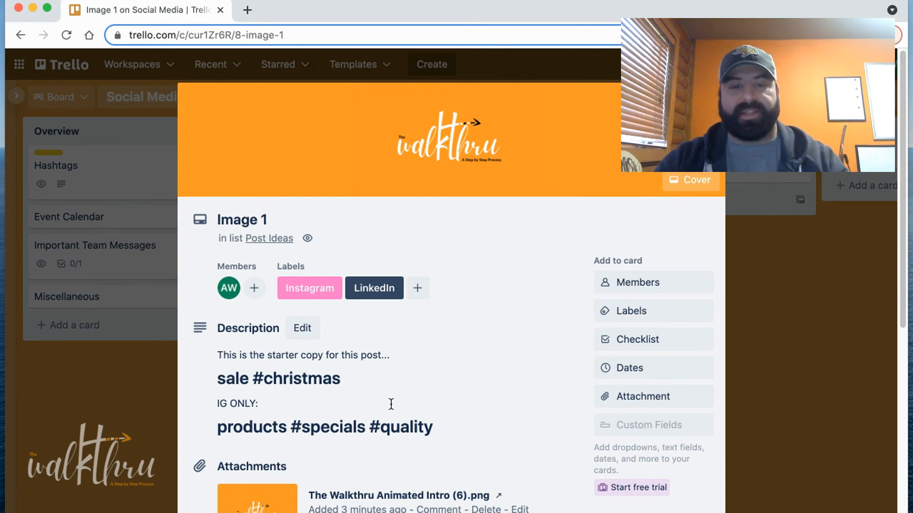
left_click(391, 404)
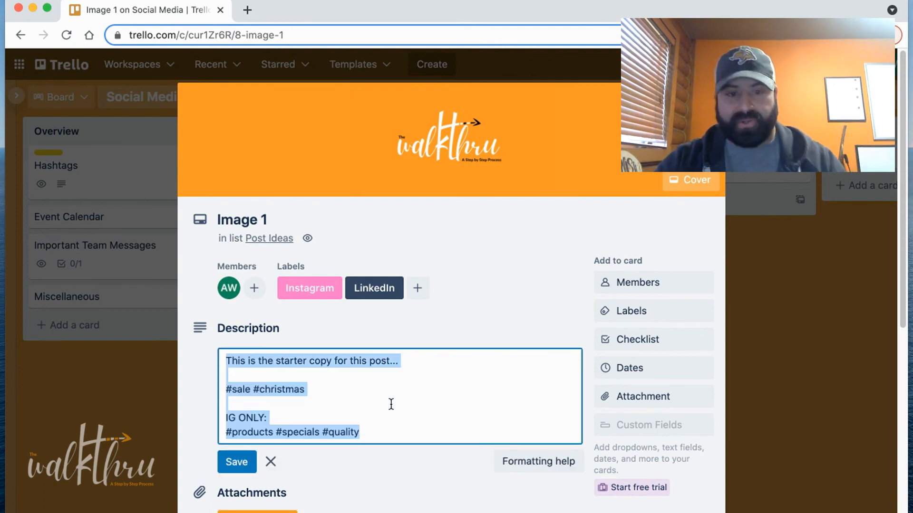
left_click(236, 461)
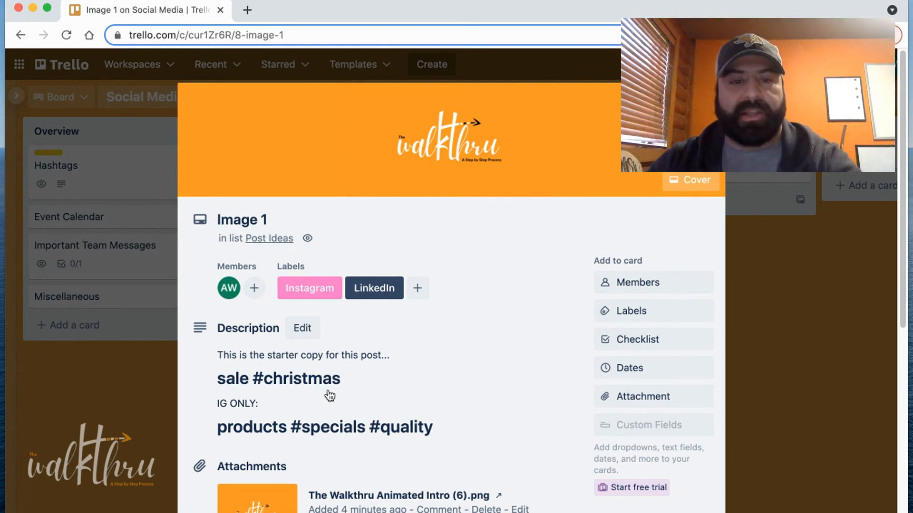
Close the Image 1 card and move it from Post Ideas to the "December 13th 21' - December 19th 21'" list.
scroll(397, 386, "down", 5)
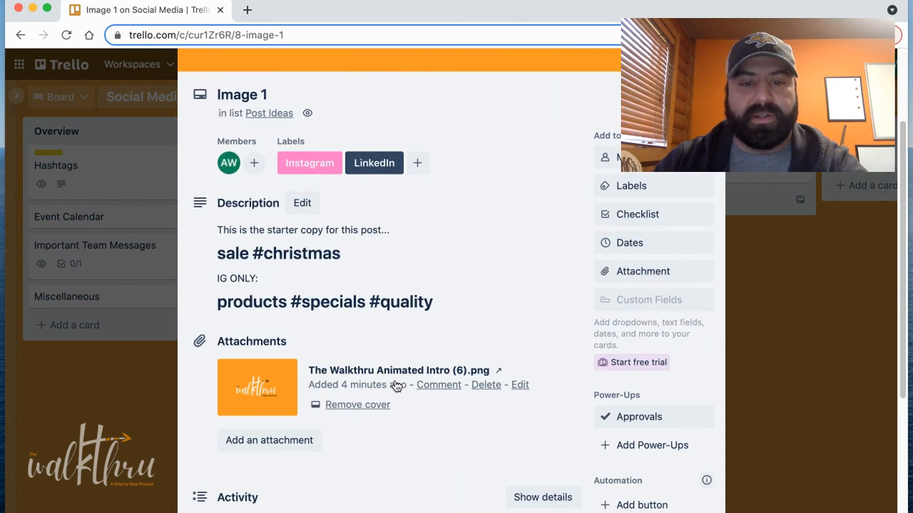
scroll(406, 358, "up", 2)
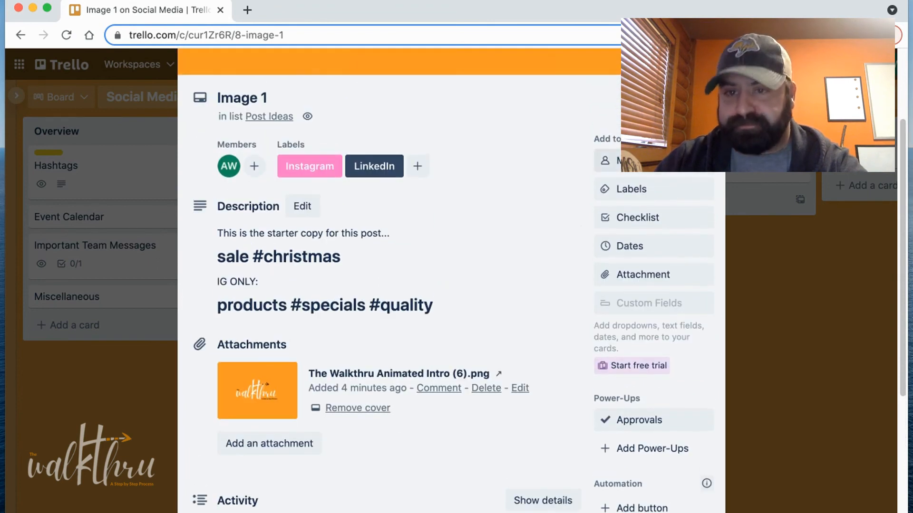
scroll(698, 177, "up", 3)
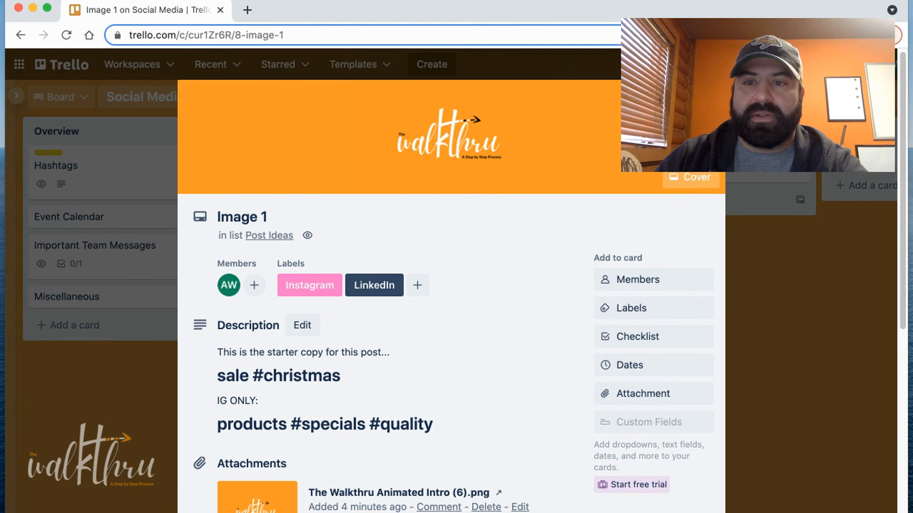
key("Escape")
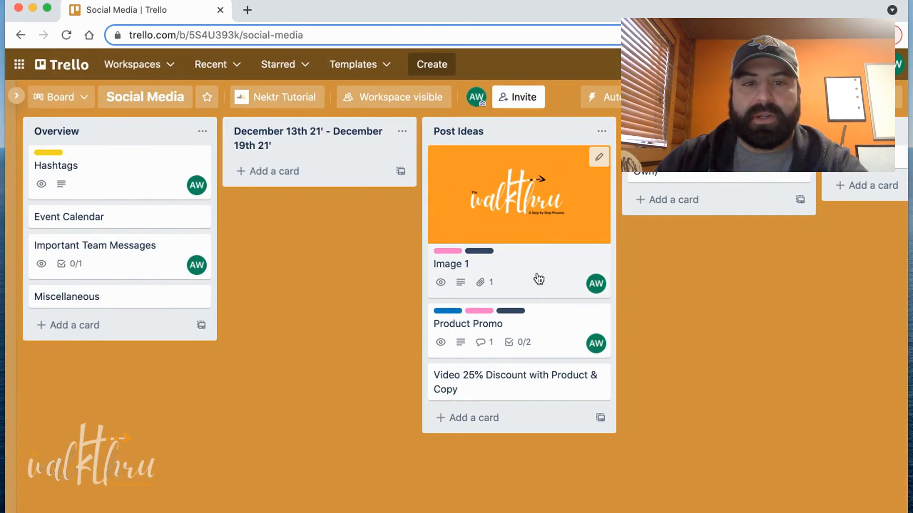
left_click_drag(542, 280, 303, 312)
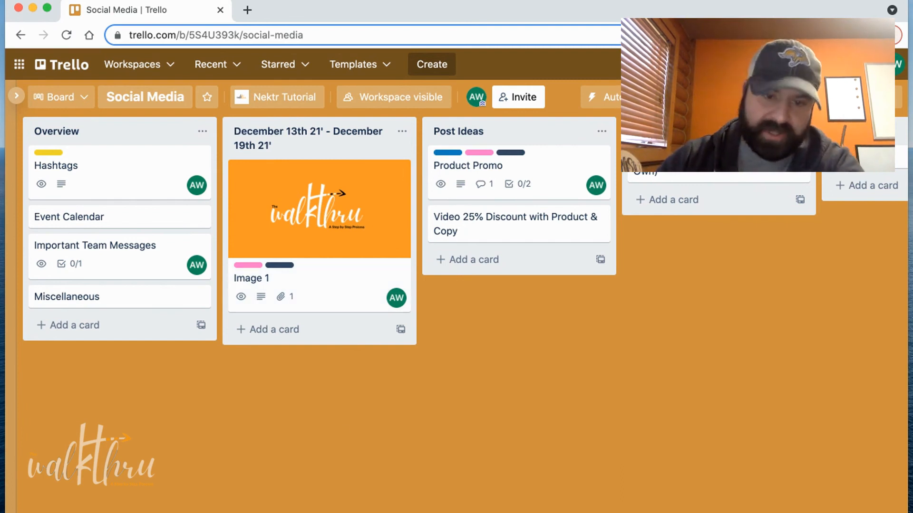
Open the Image 1 card in the December 13th–19th list and choose 12/13/2021 as its due date.
left_click(334, 309)
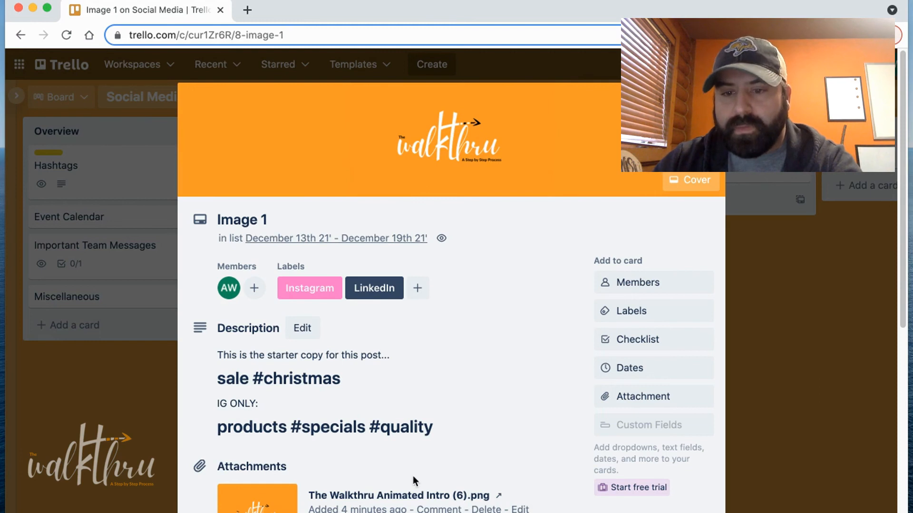
scroll(476, 447, "down", 1)
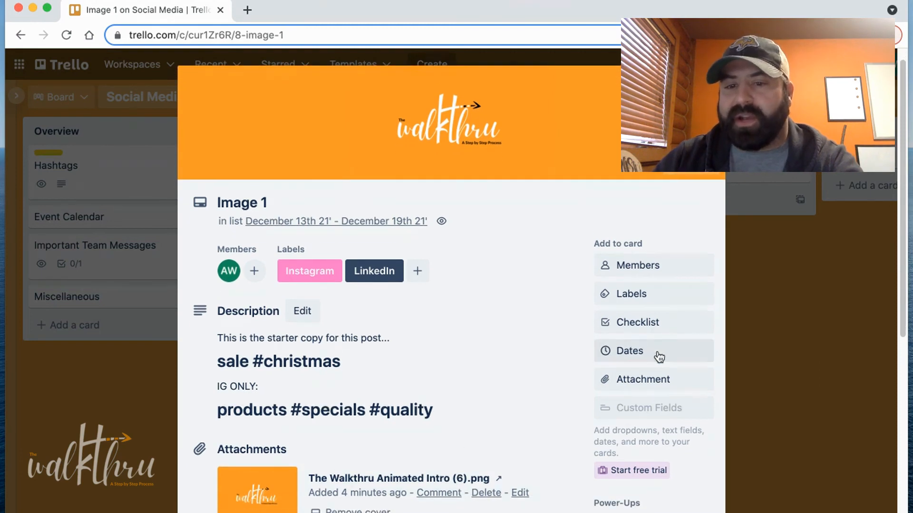
left_click(632, 350)
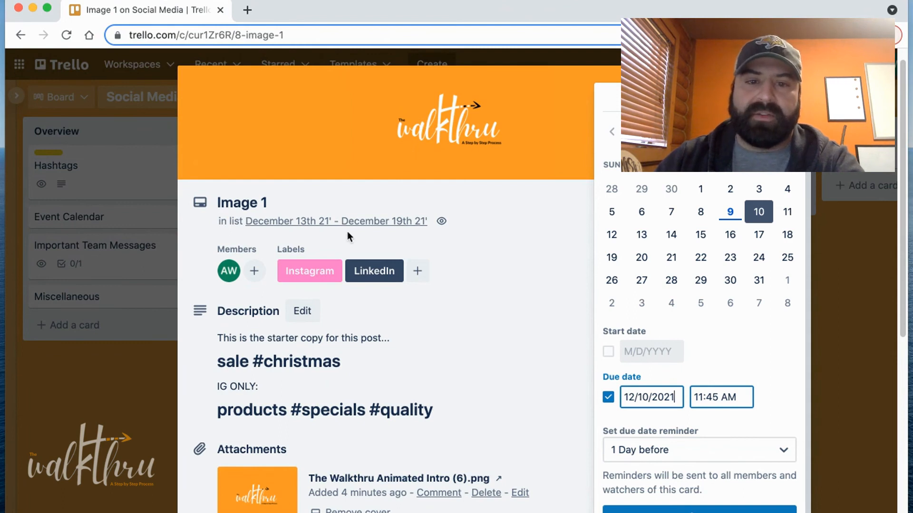
left_click(645, 241)
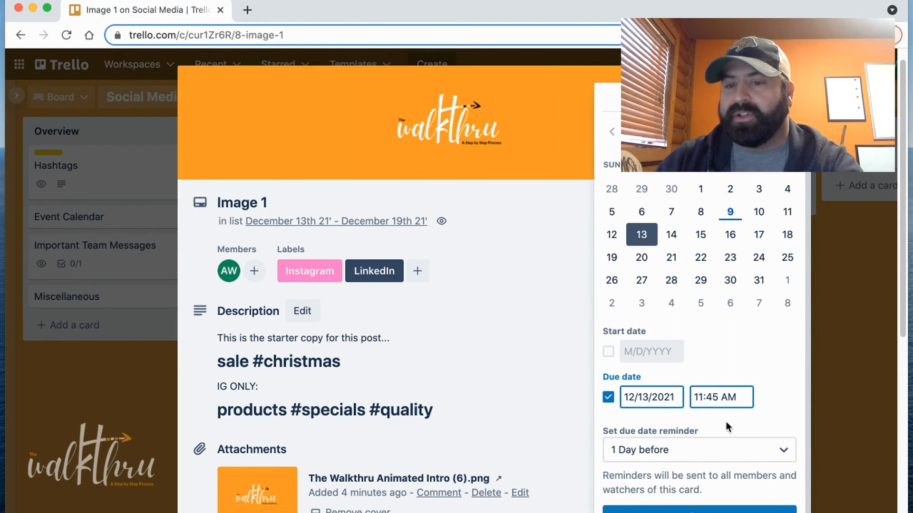
Set the Image 1 card's due time to 8:00 AM and save the due date.
left_click(702, 396)
key("BackSpace")
key("BackSpace")
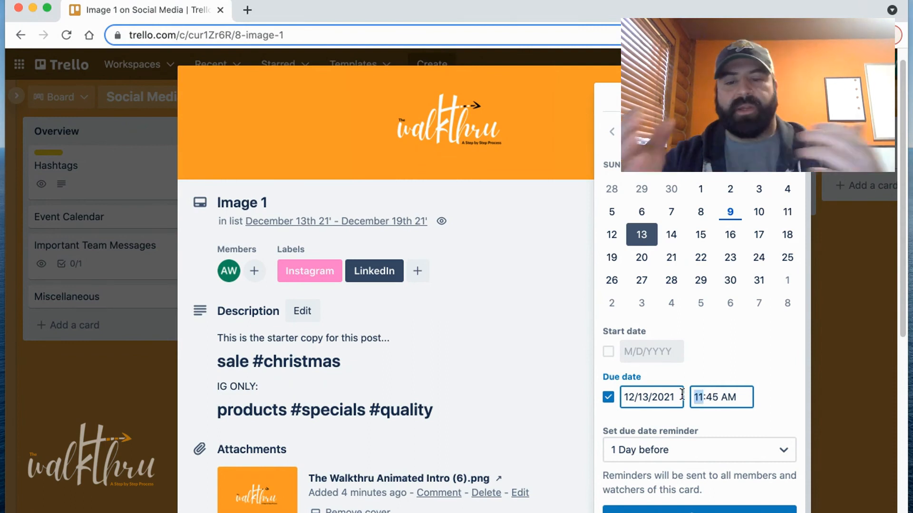
type("8:00")
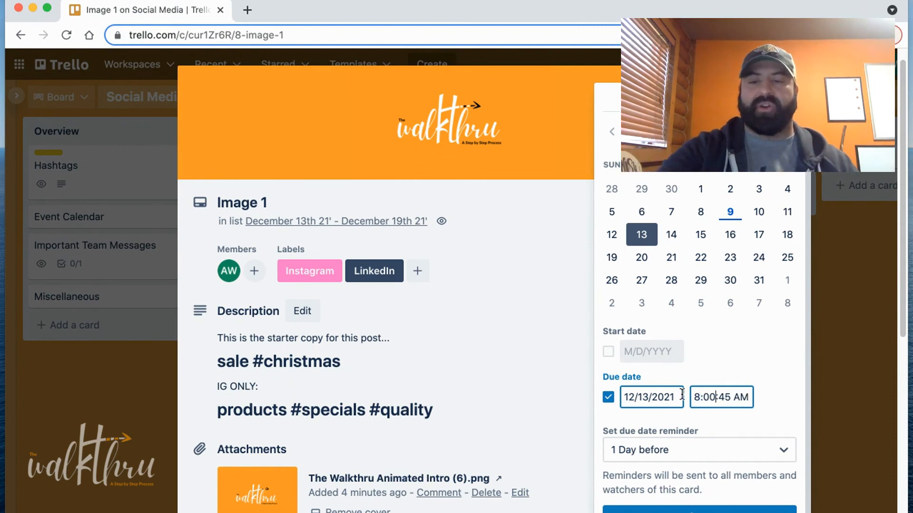
key("BackSpace")
key("BackSpace")
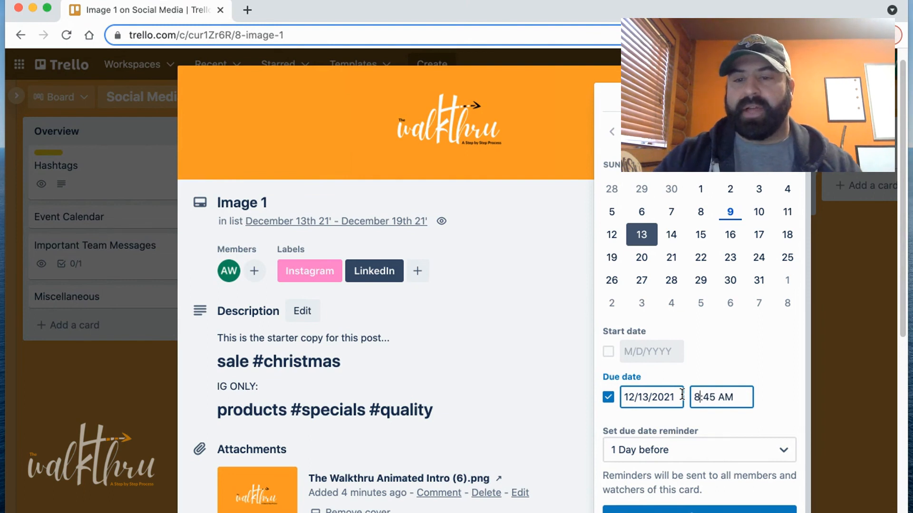
key("BackSpace")
key("BackSpace")
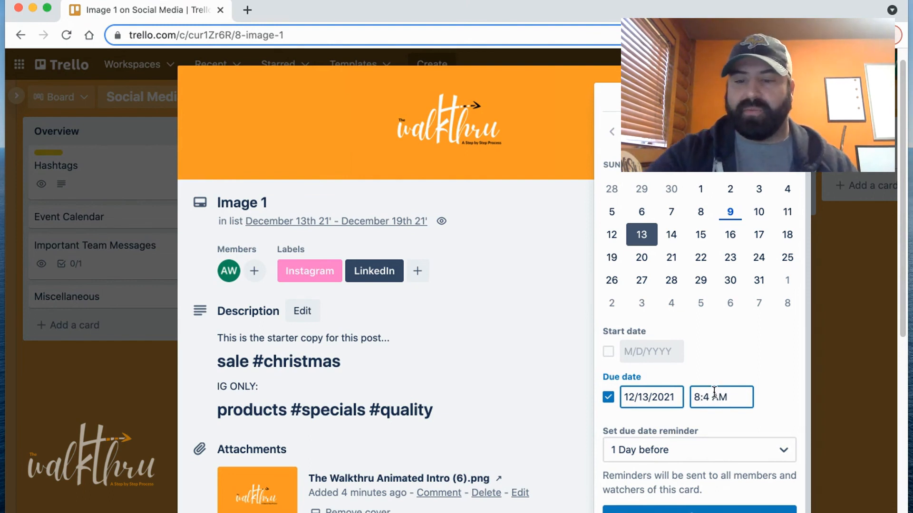
type("00")
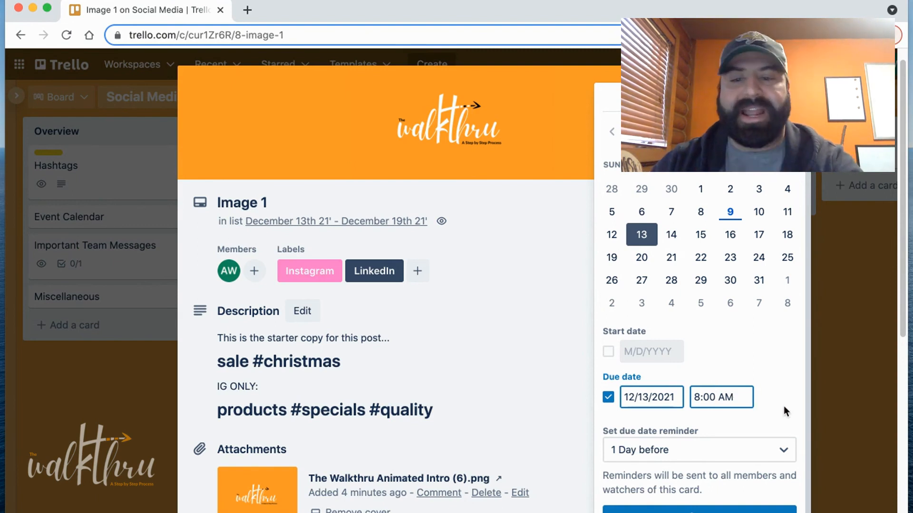
scroll(782, 406, "down", 1)
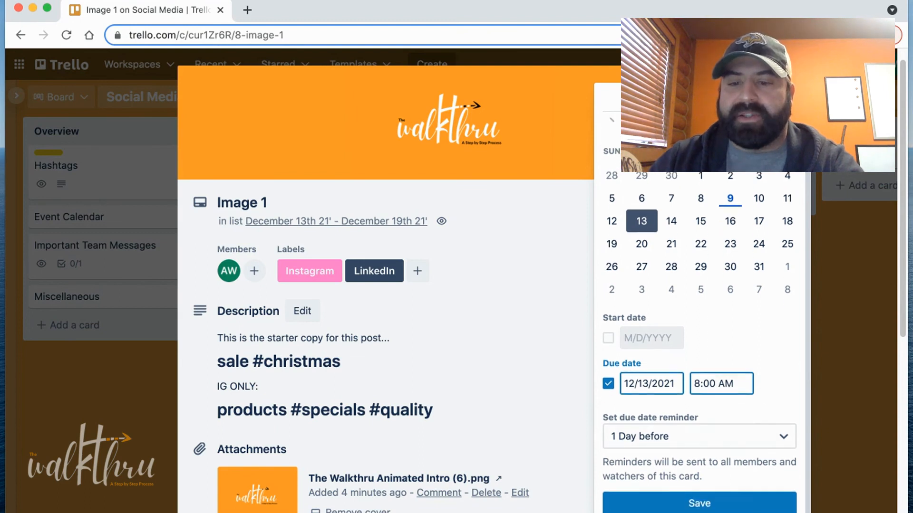
left_click(704, 501)
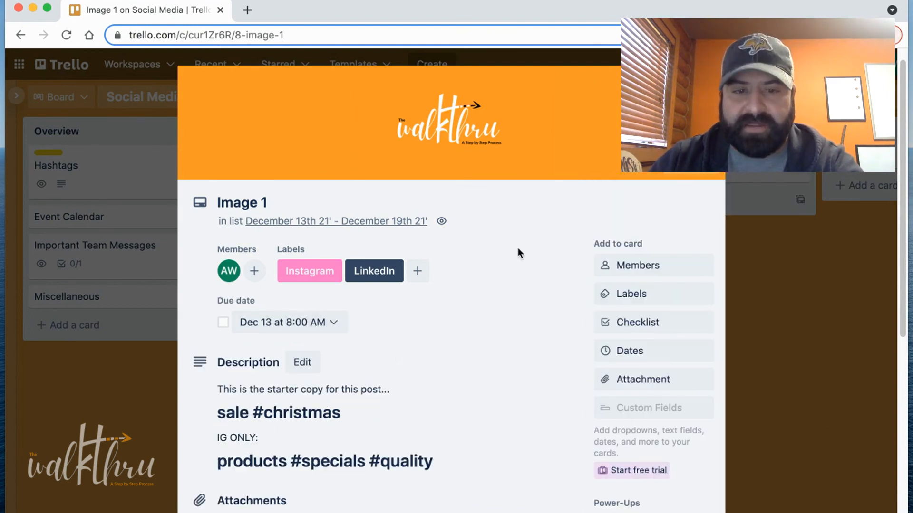
Add the Facebook label to the Image 1 card alongside Instagram and LinkedIn.
scroll(479, 475, "down", 1)
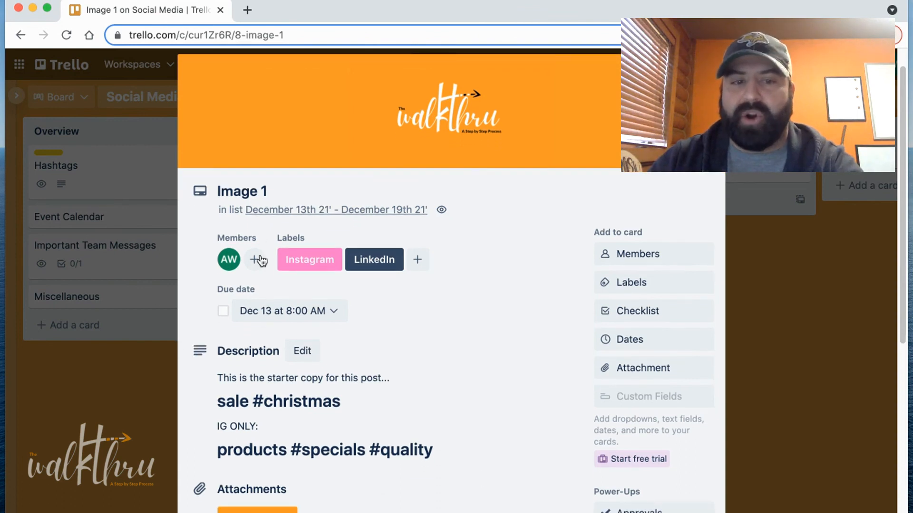
scroll(424, 373, "down", 1)
scroll(423, 369, "down", 1)
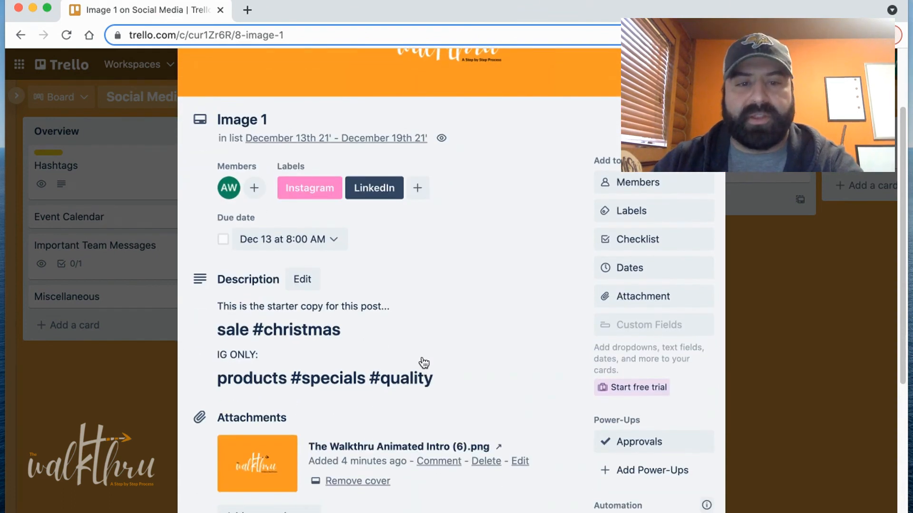
scroll(453, 377, "up", 1)
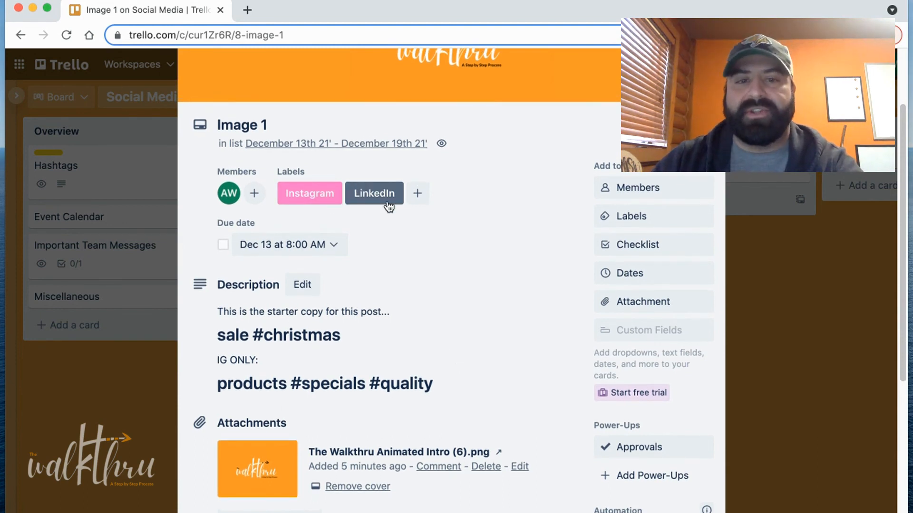
left_click(629, 220)
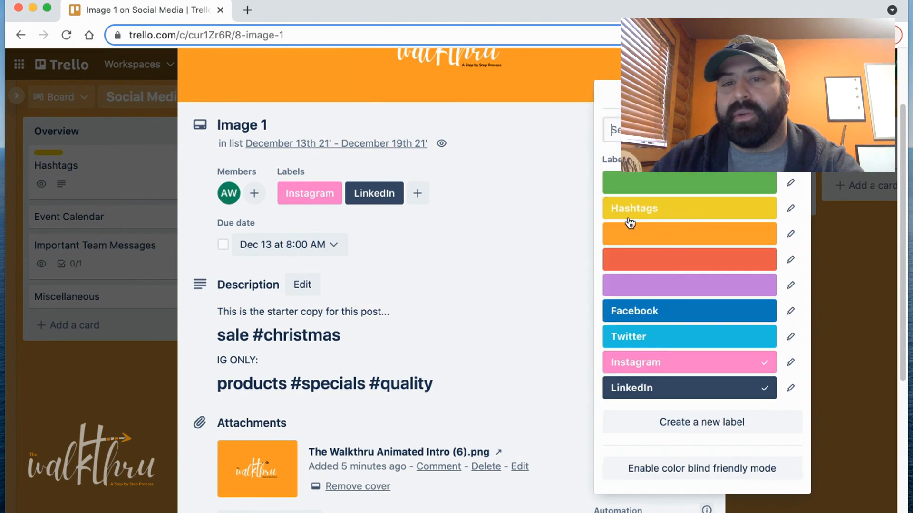
left_click(662, 306)
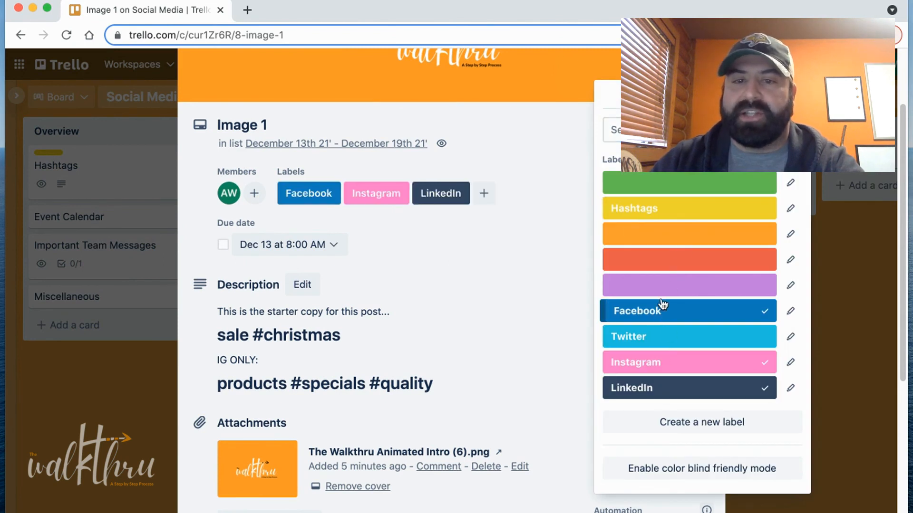
left_click(798, 94)
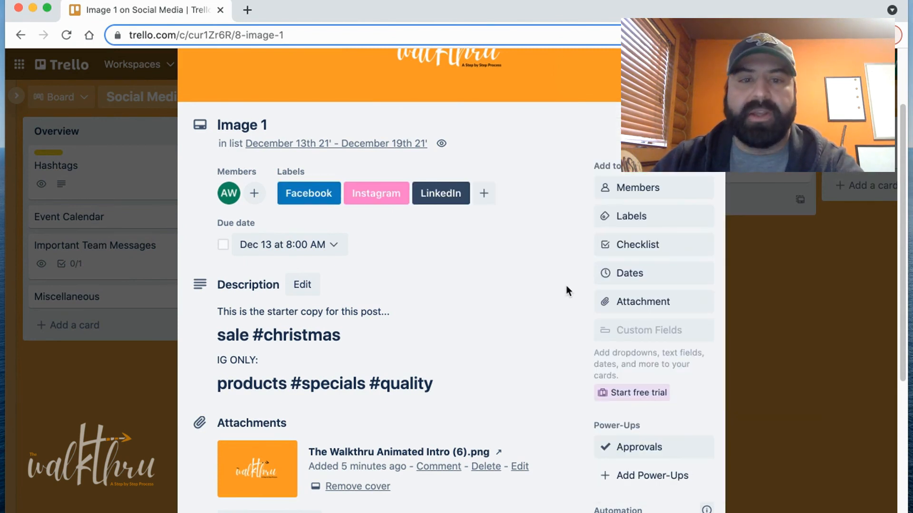
Review the Image 1 card's labels, due date, description and Approvals power-up, and close the card.
scroll(568, 291, "up", 1)
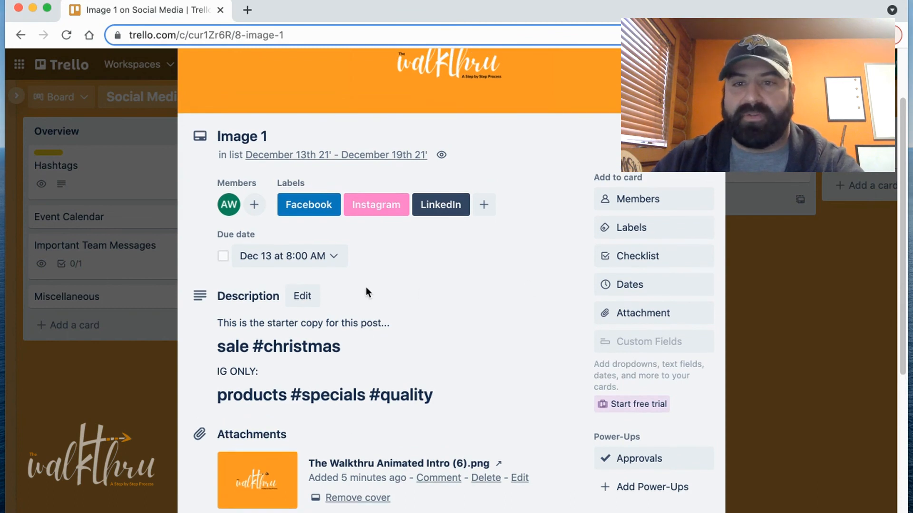
scroll(589, 307, "up", 1)
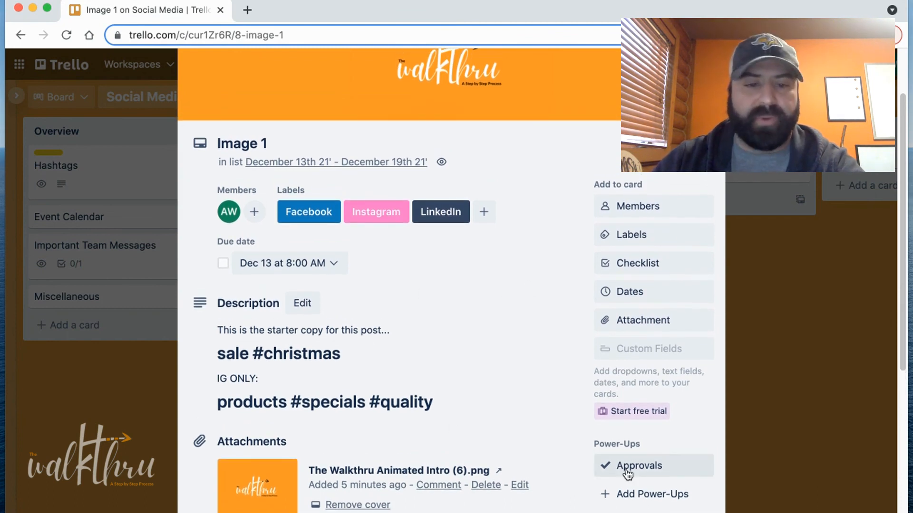
scroll(629, 472, "down", 1)
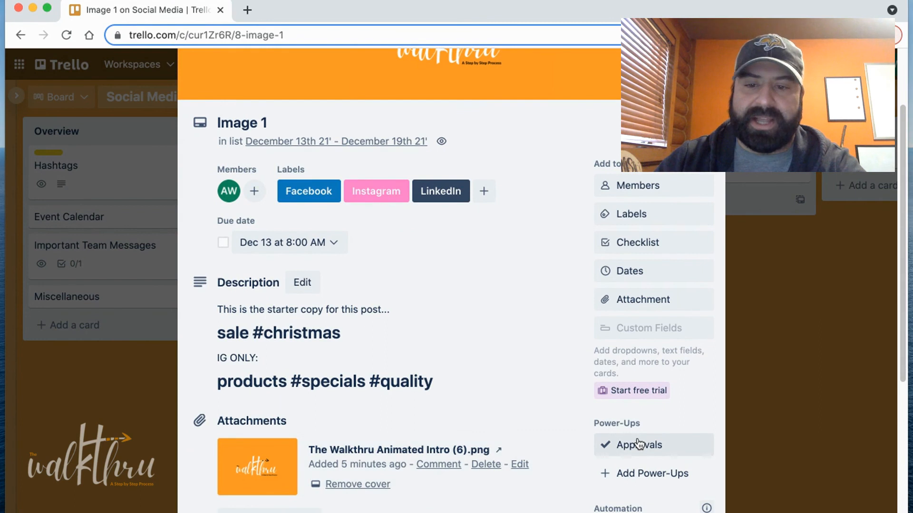
scroll(498, 377, "up", 1)
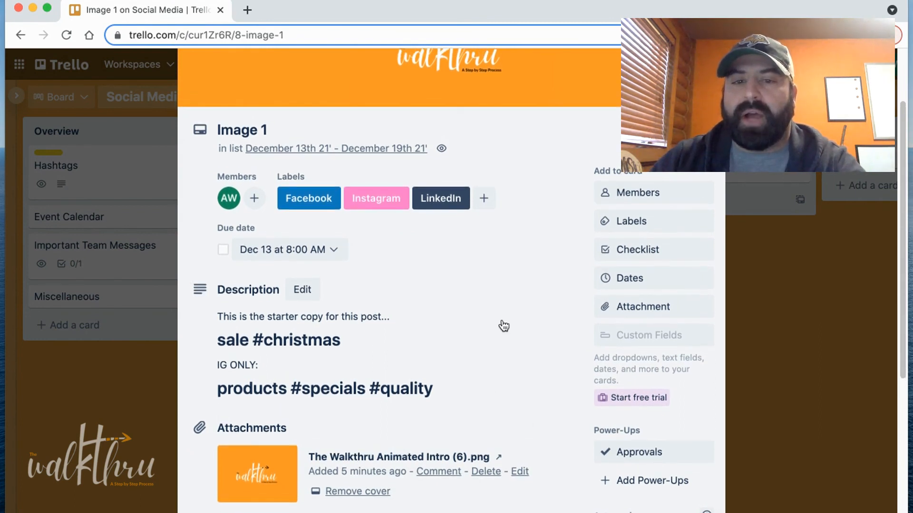
scroll(504, 326, "up", 1)
scroll(552, 278, "up", 3)
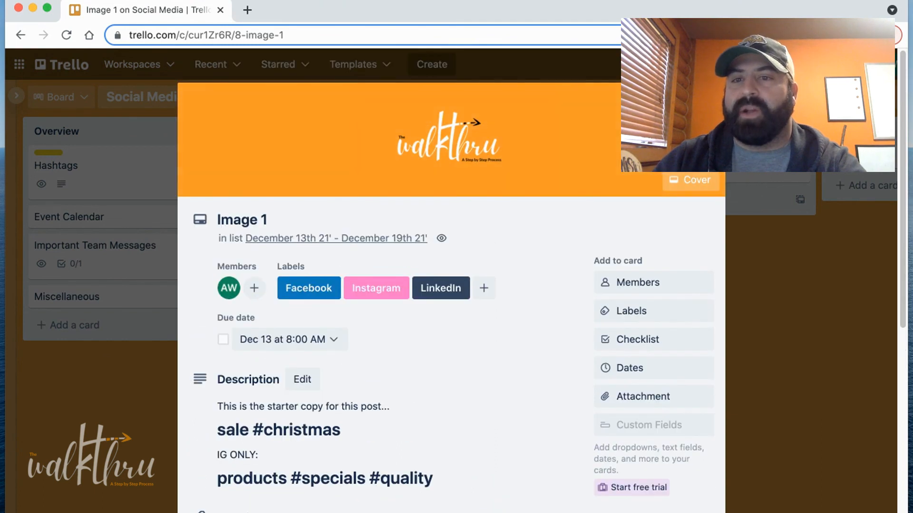
key("Escape")
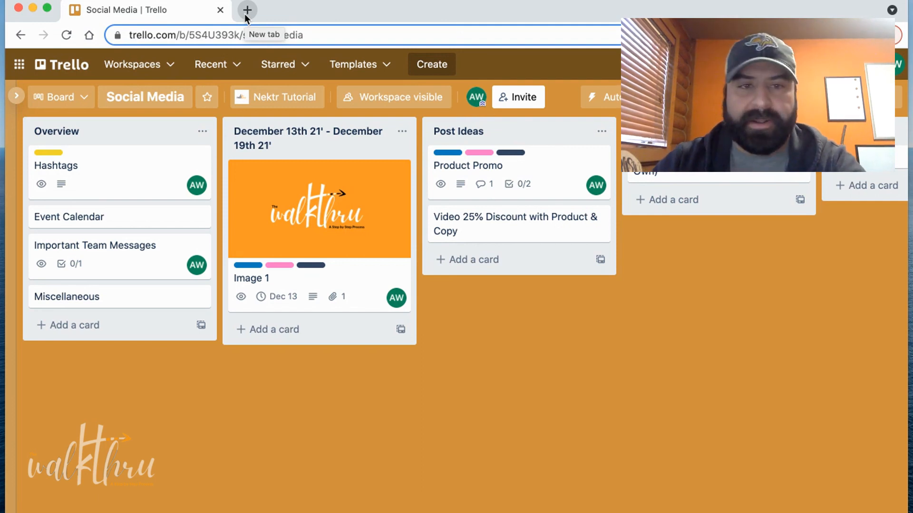
Reopen the Image 1 card, view its attached image full size with the available image options, and return to the board.
left_click(369, 287)
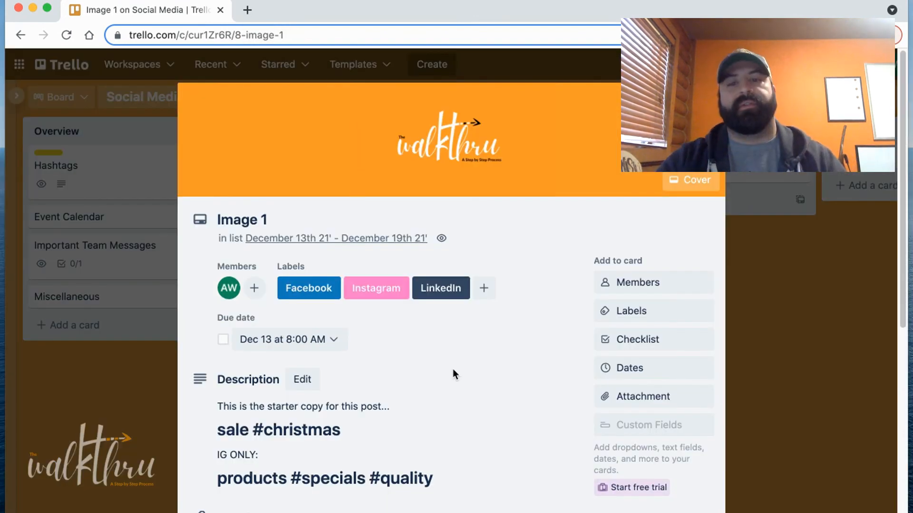
scroll(452, 369, "down", 5)
left_click(271, 334)
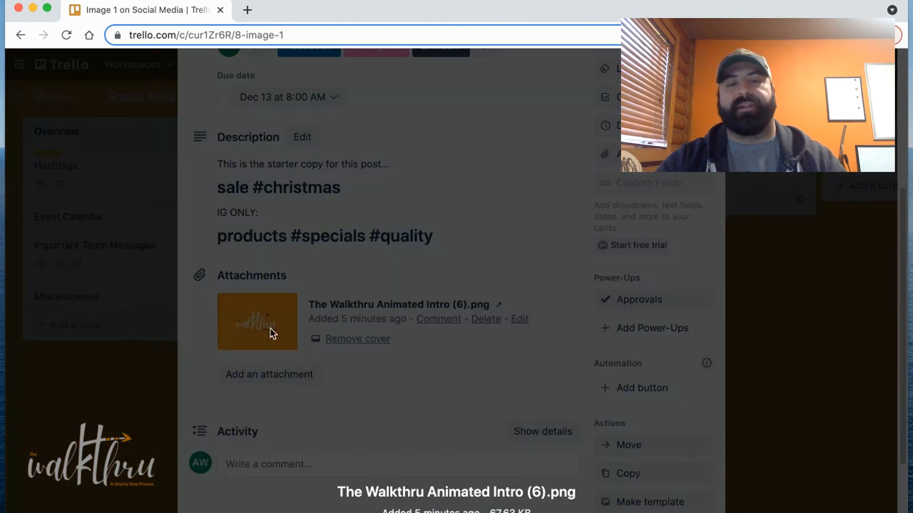
right_click(607, 277)
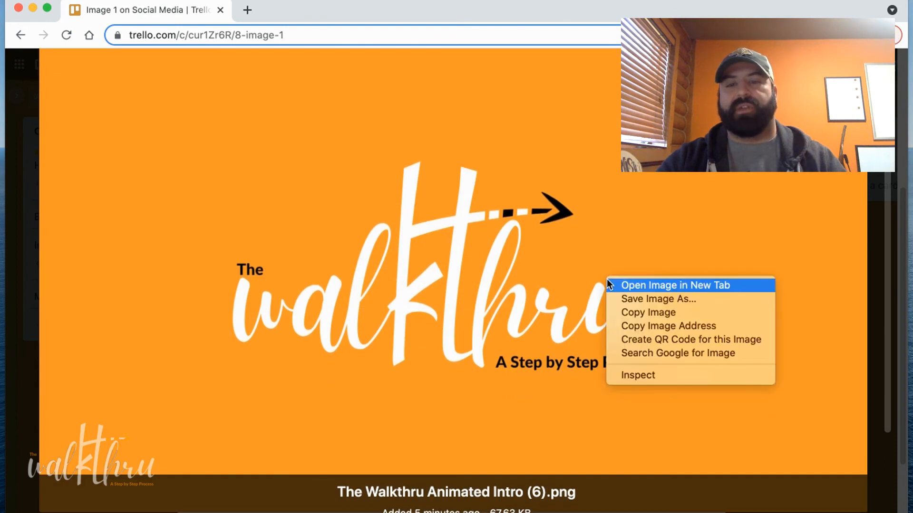
left_click(742, 189)
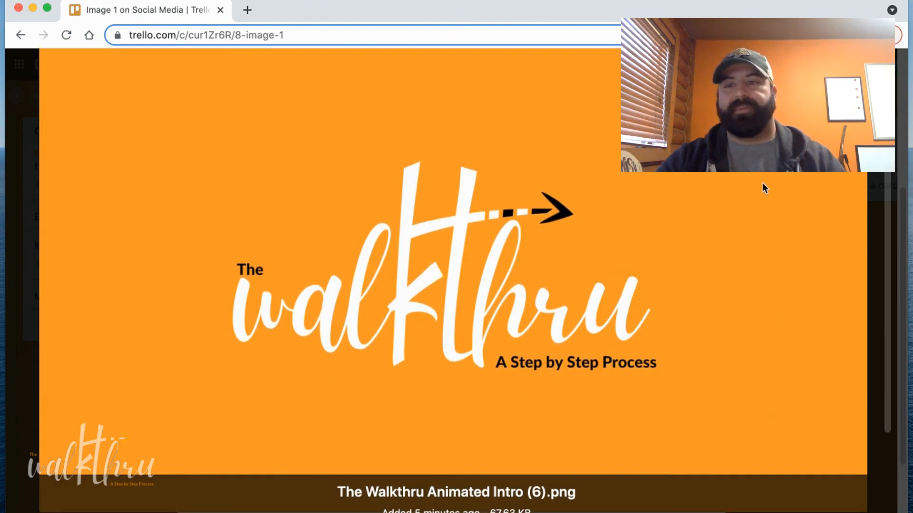
left_click(896, 69)
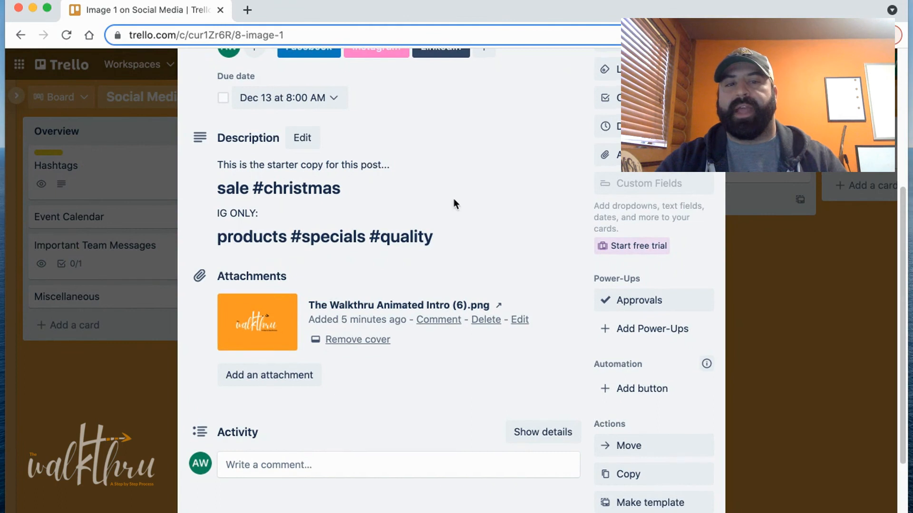
scroll(427, 214, "up", 3)
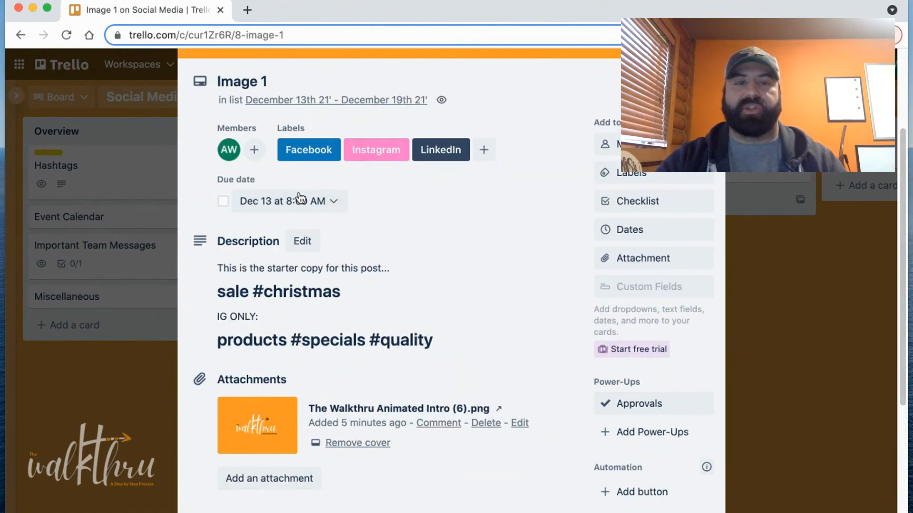
scroll(432, 261, "up", 3)
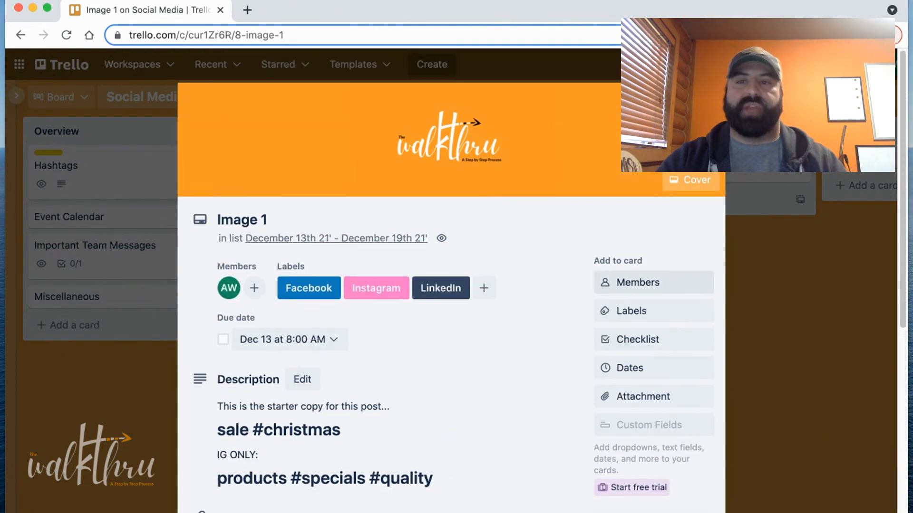
key("Escape")
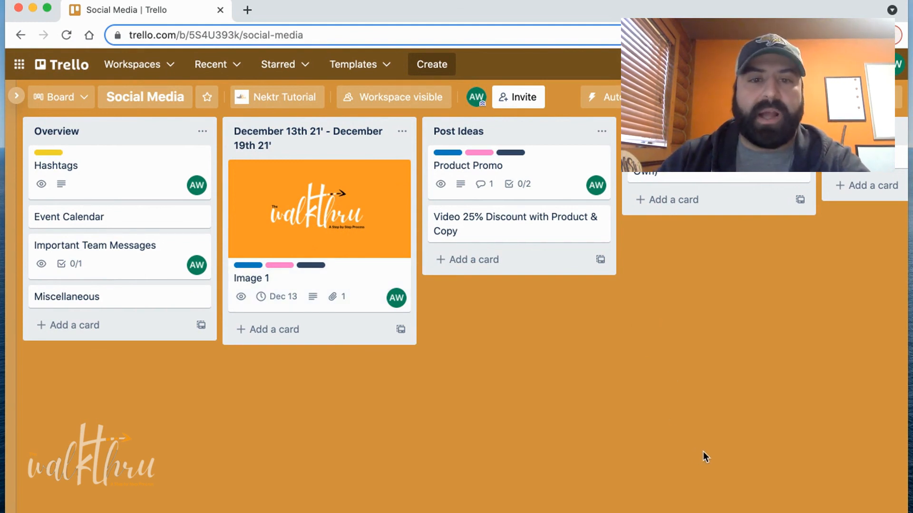
left_click_drag(701, 456, 474, 468)
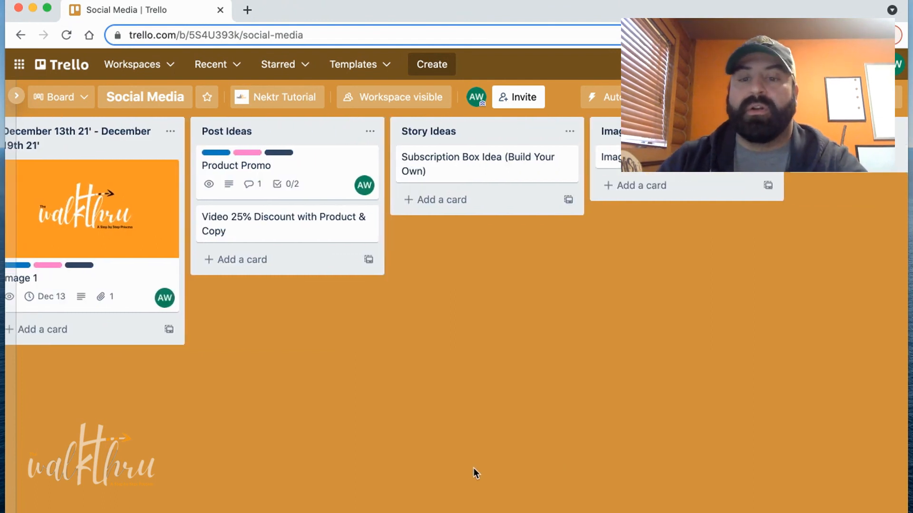
left_click_drag(634, 458, 557, 456)
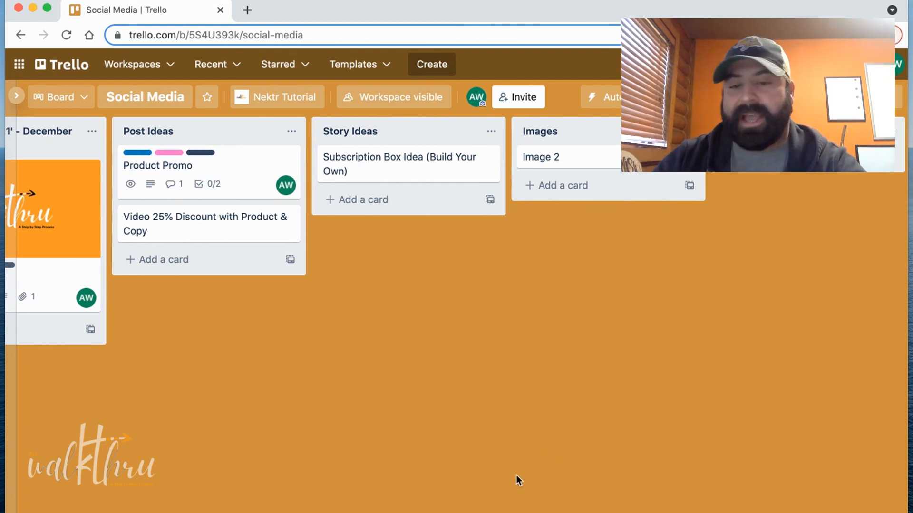
scroll(24, 473, "left", 10)
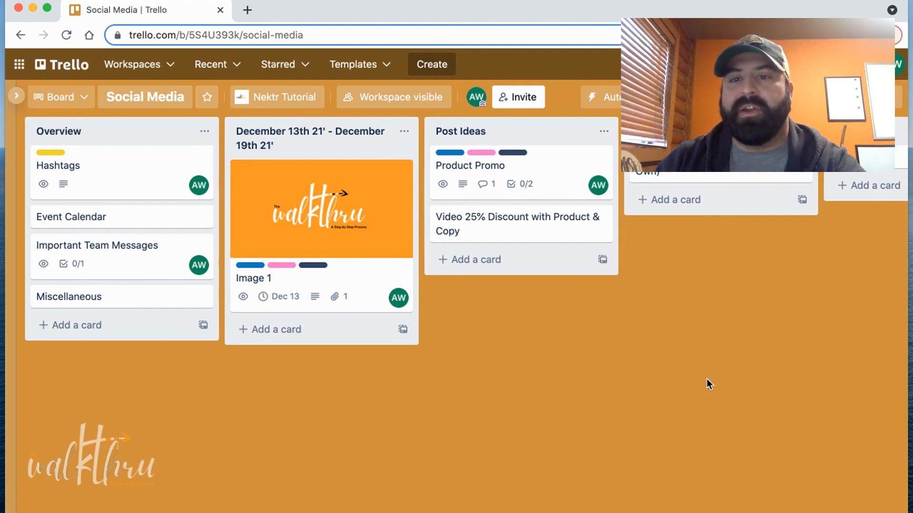
left_click_drag(709, 379, 601, 378)
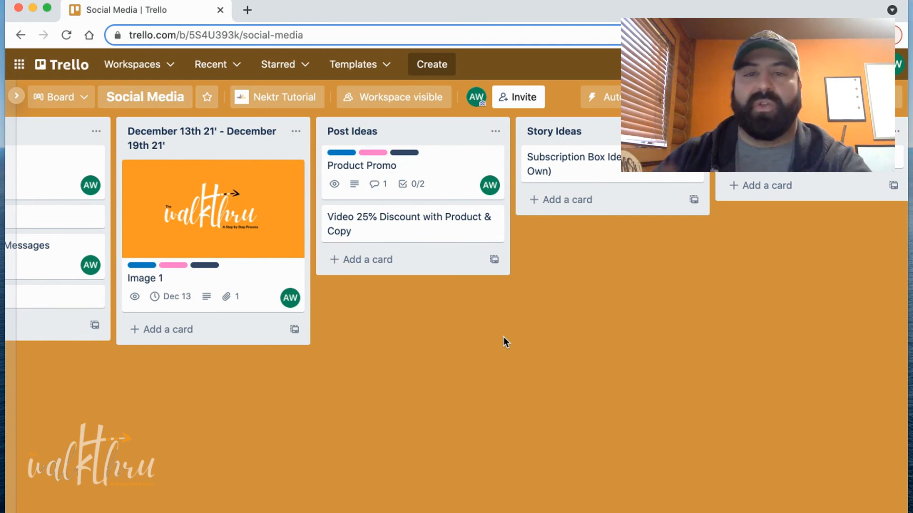
left_click_drag(668, 391, 430, 388)
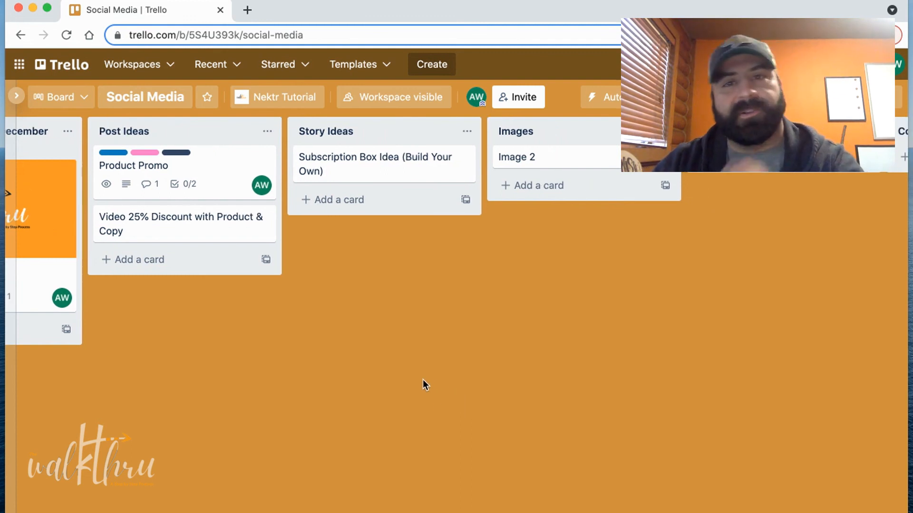